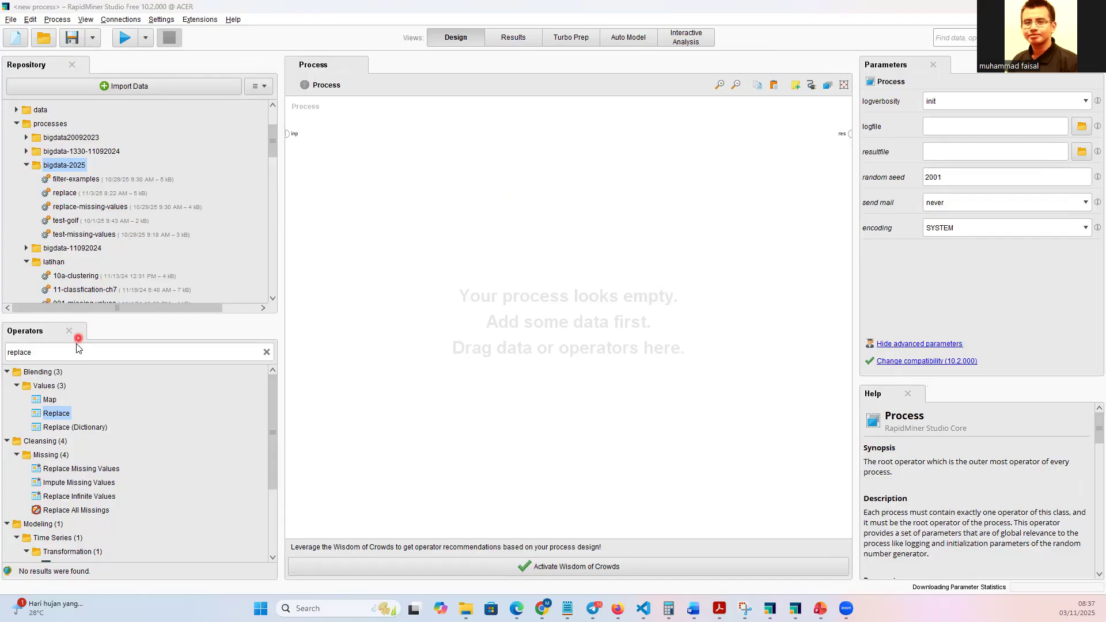
Search the operators for "read" and add a Read CSV operator to the empty process.
double_click(33, 352)
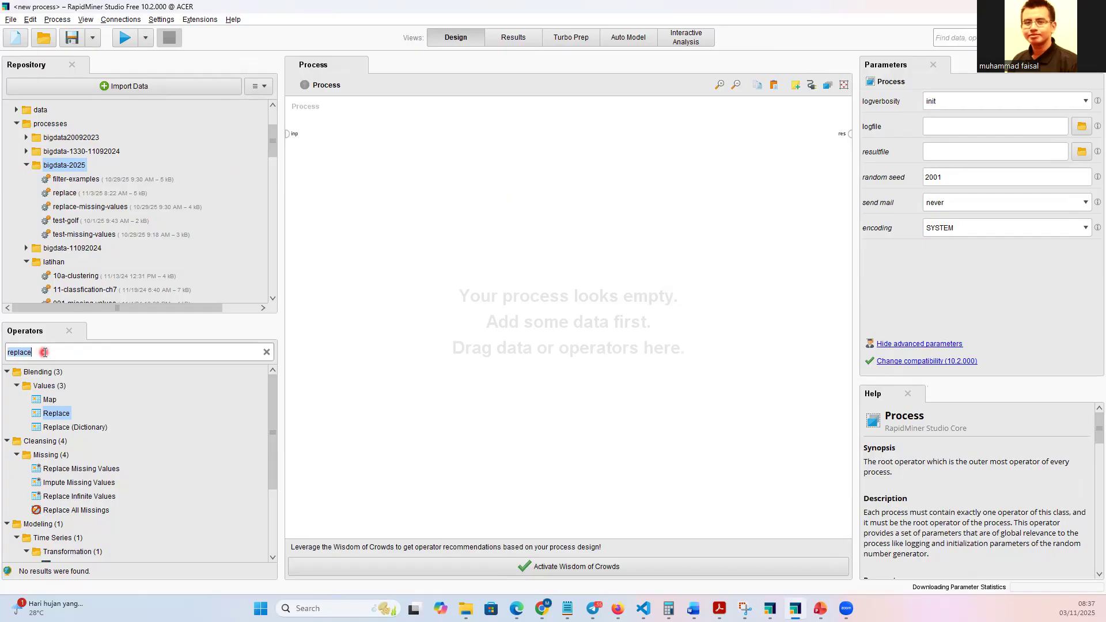
key("BackSpace")
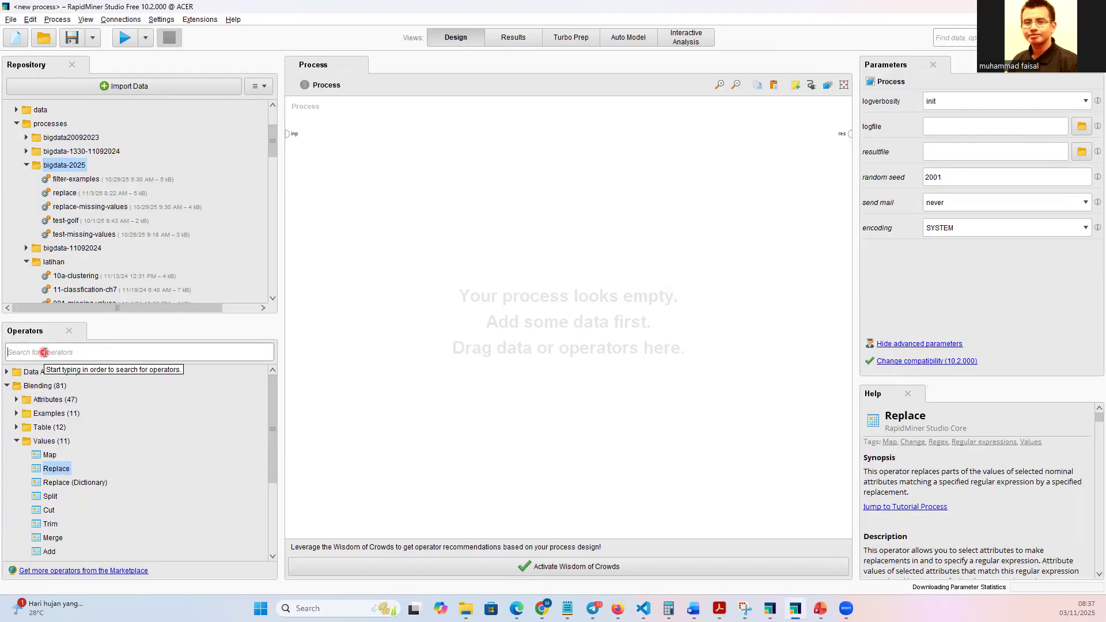
type("read")
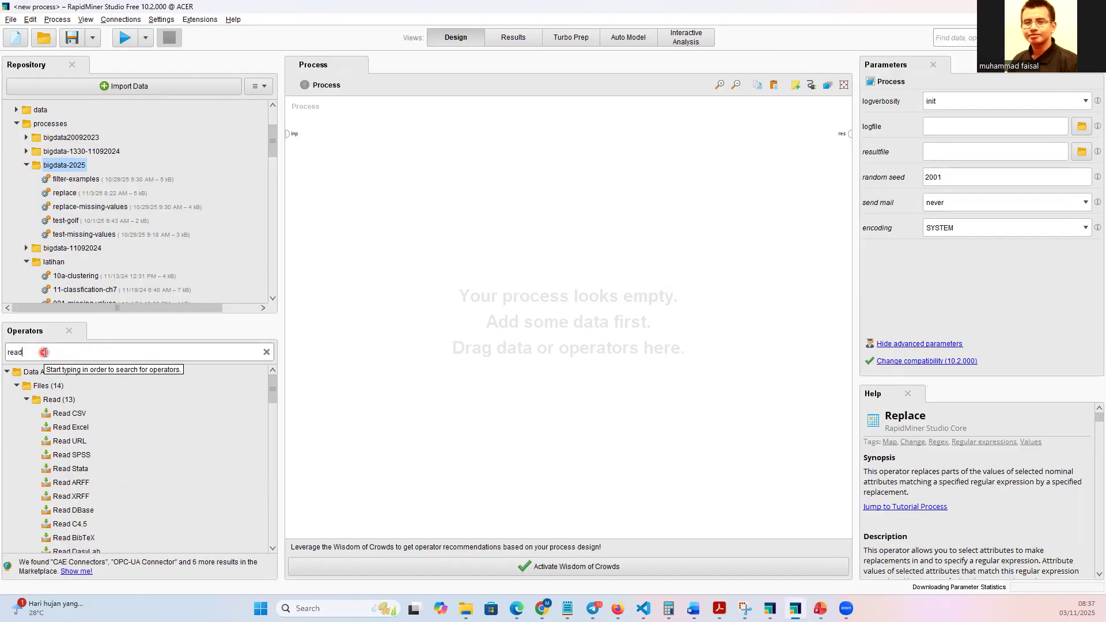
left_click_drag(67, 413, 416, 260)
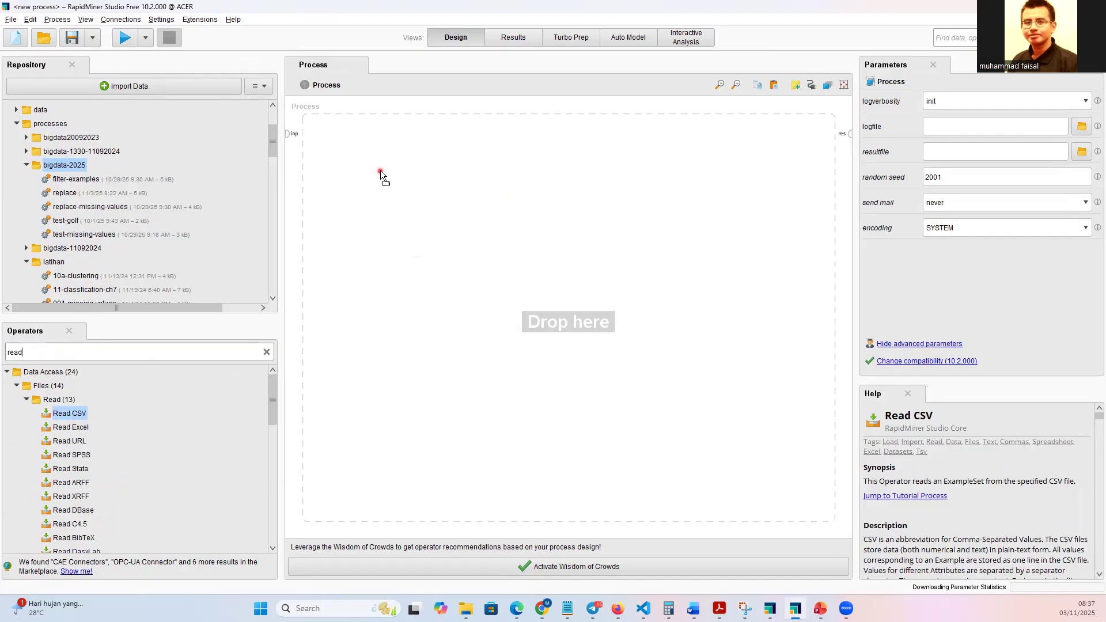
left_click_drag(380, 171, 381, 176)
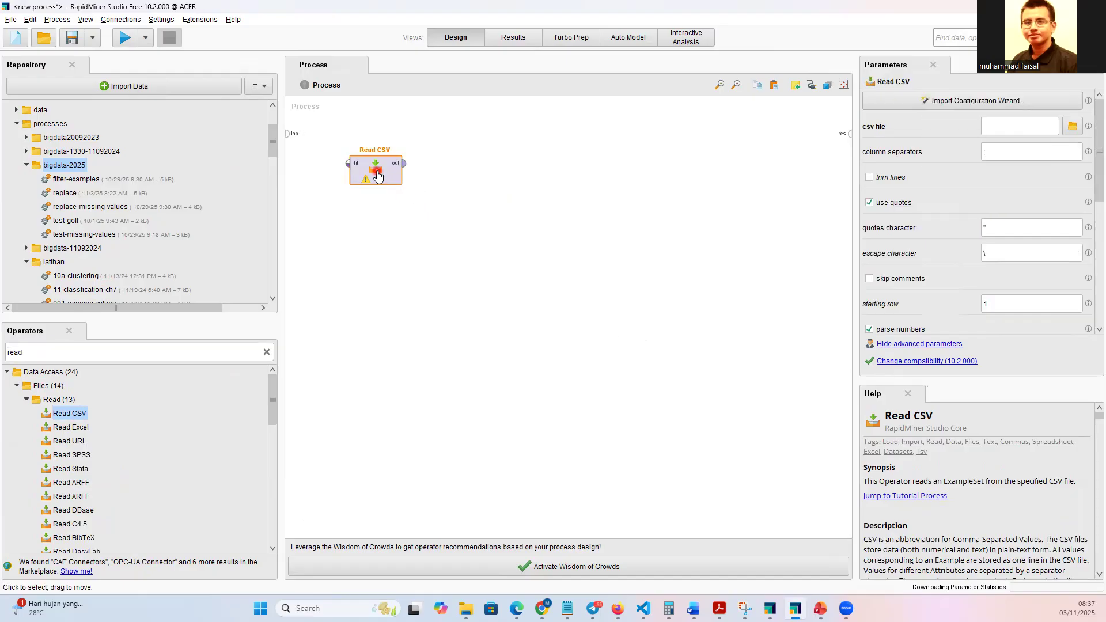
Configure Read CSV with the import wizard to load missing-values.csv from the dataset folder, keeping the wizard's proposed settings.
double_click(377, 176)
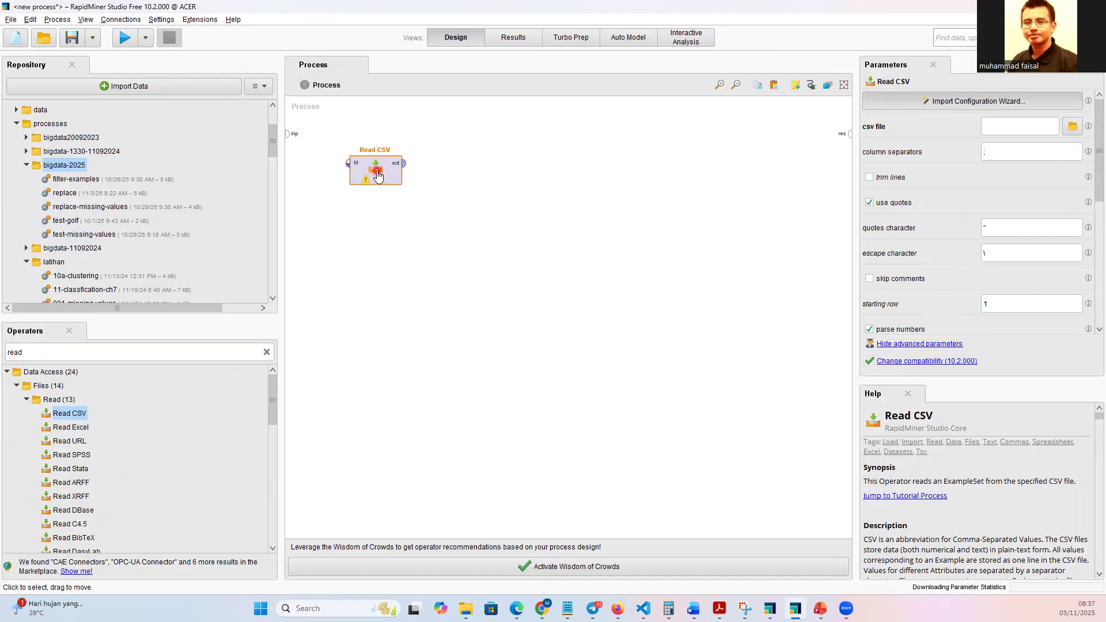
left_click(322, 183)
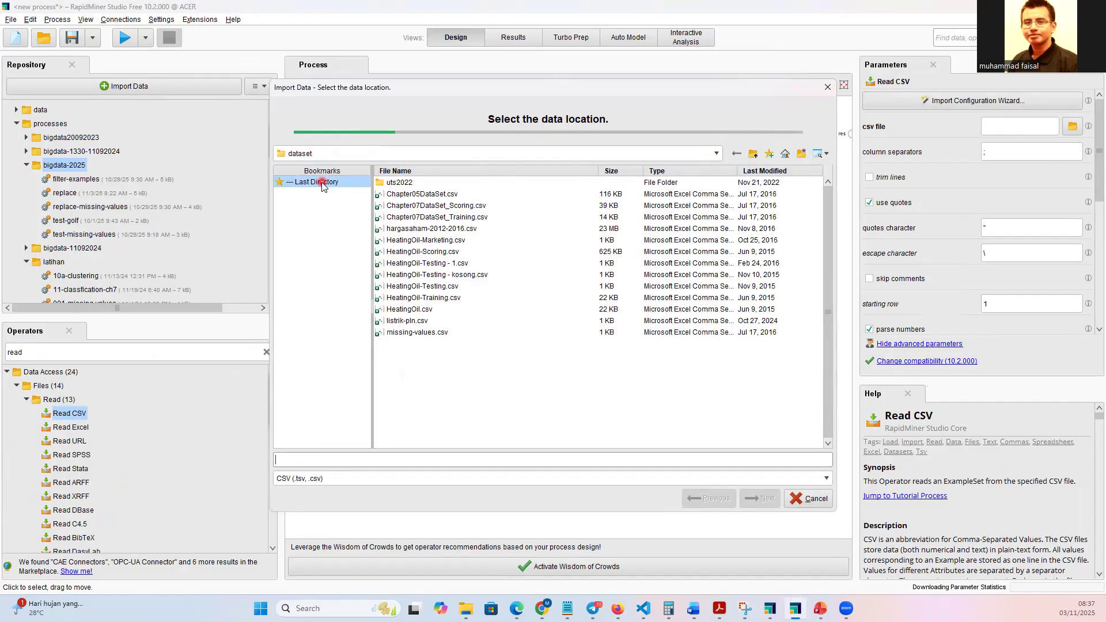
left_click(425, 335)
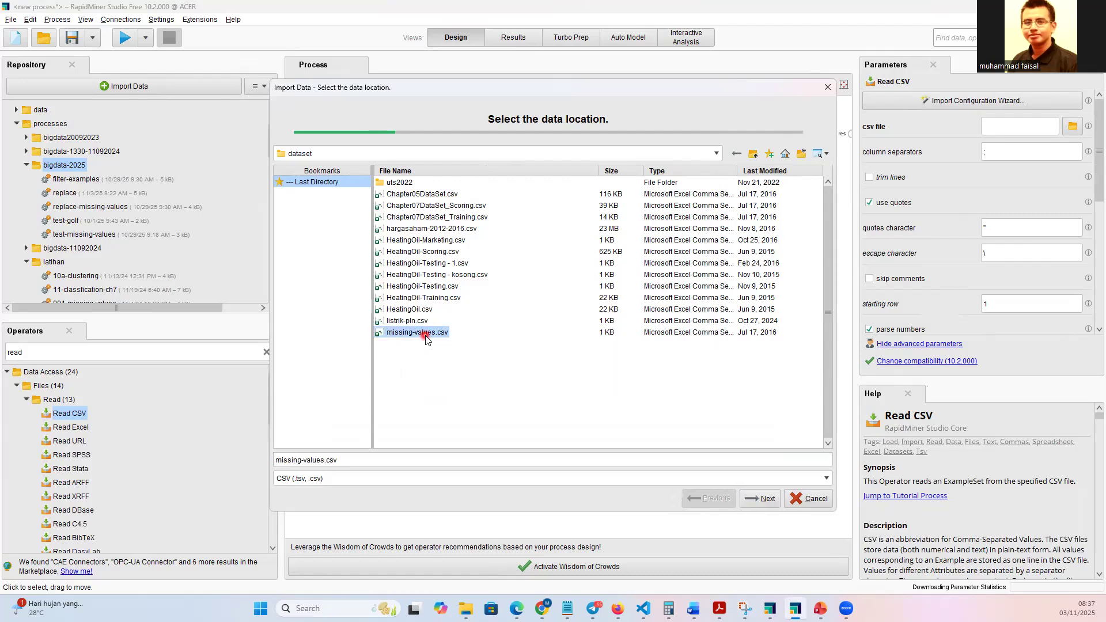
left_click(765, 499)
left_click(765, 500)
left_click(763, 498)
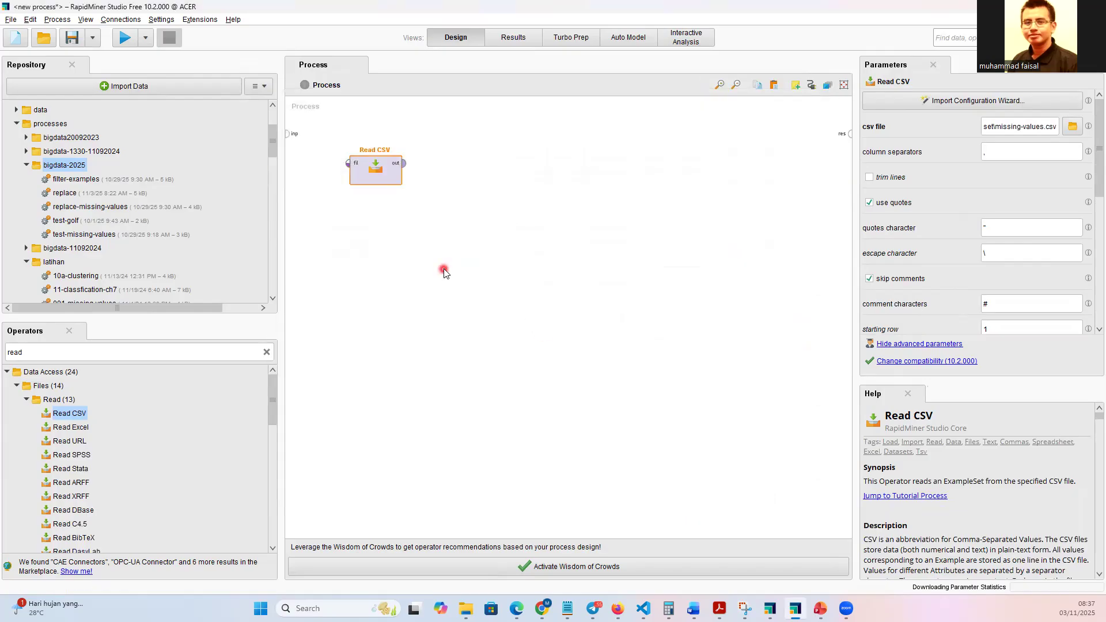
Connect the Read CSV output to the process result port and run the process to view the data.
left_click(126, 42)
left_click(403, 163)
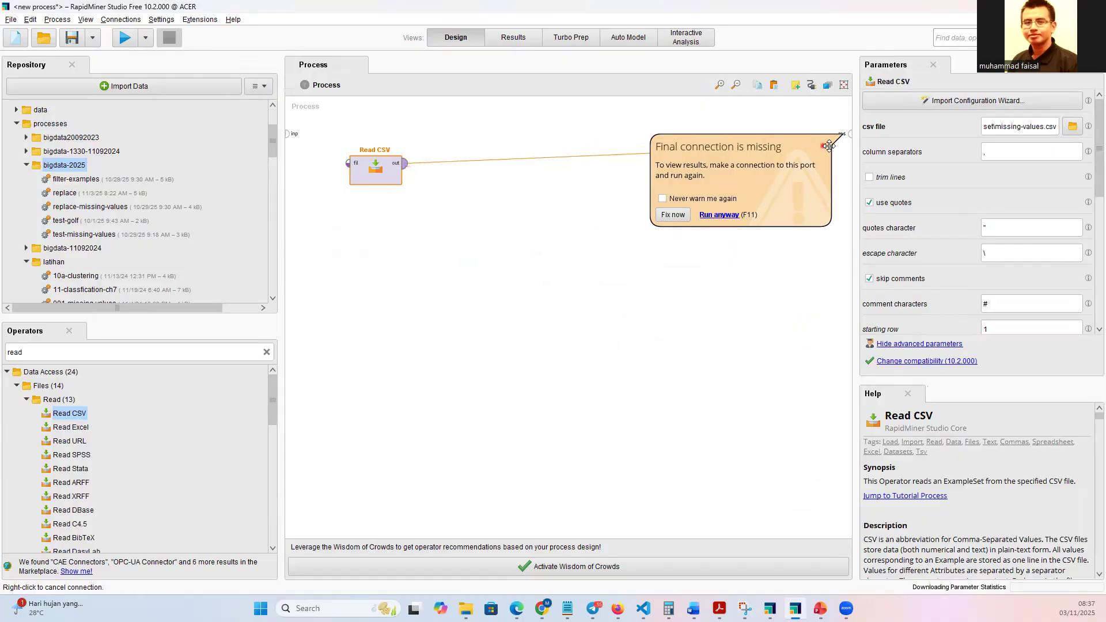
left_click(849, 134)
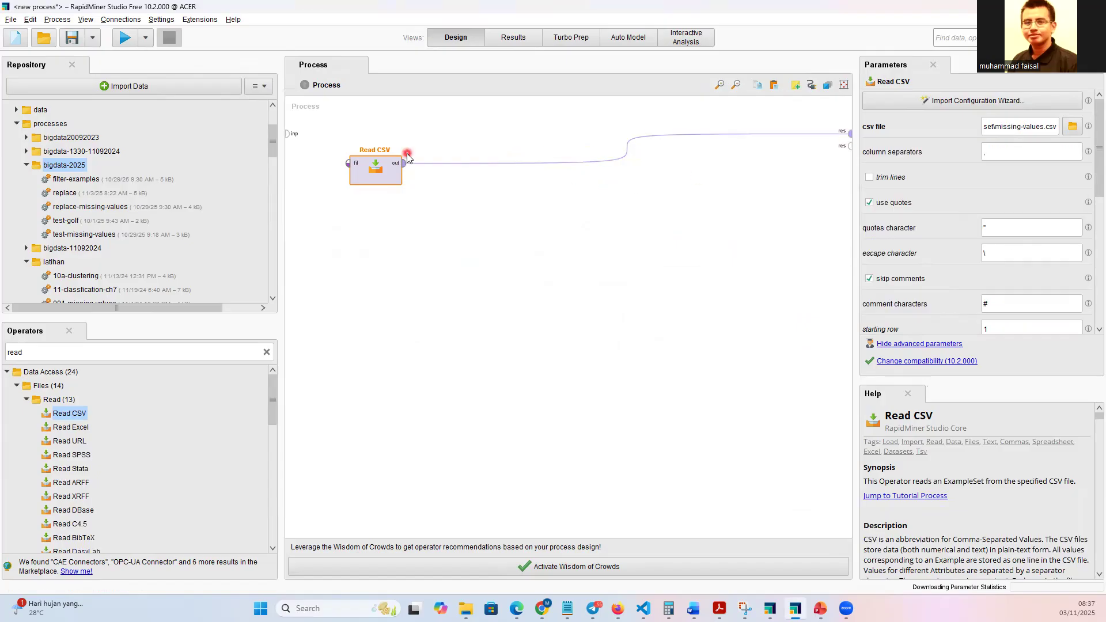
mouse_move(405, 173)
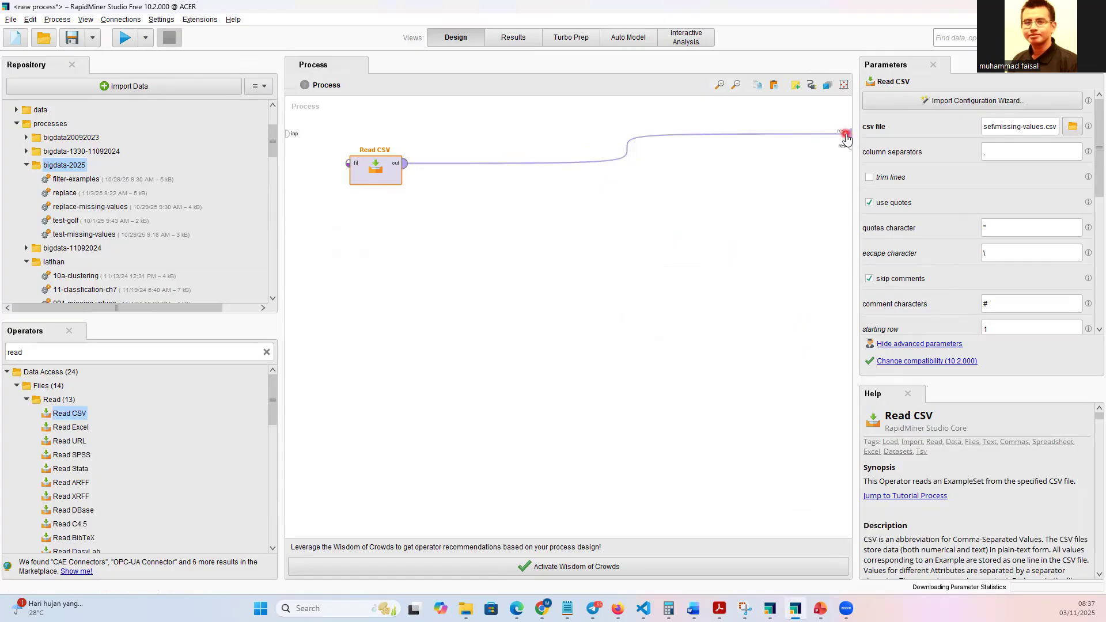
left_click(129, 43)
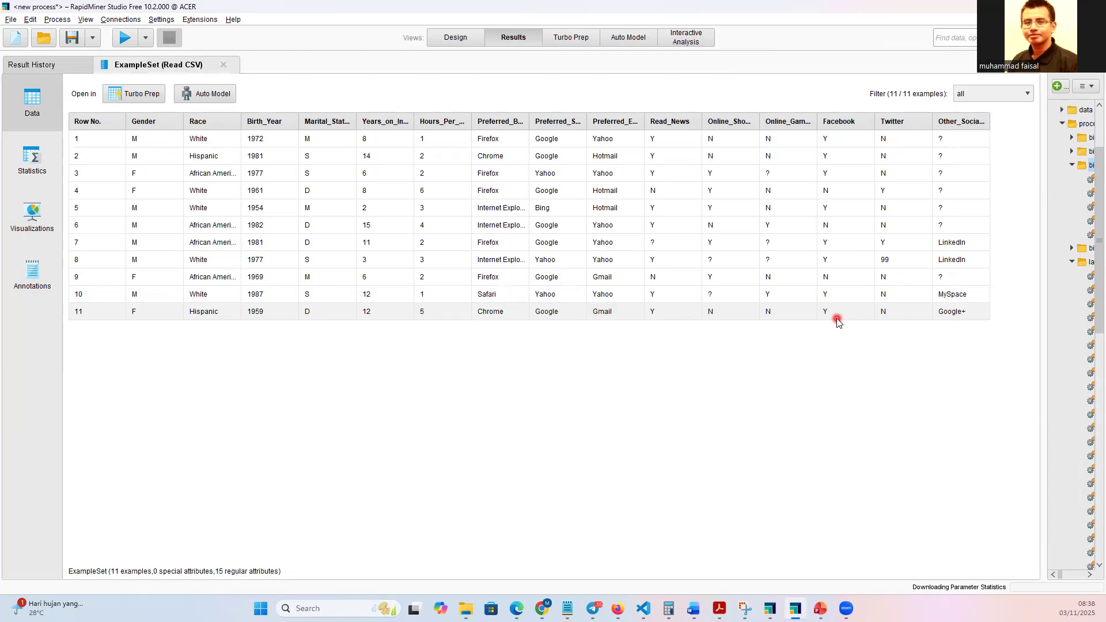
Return to the process design, search the operators for "replace missing" and add Replace Missing Values to the process.
left_click(457, 41)
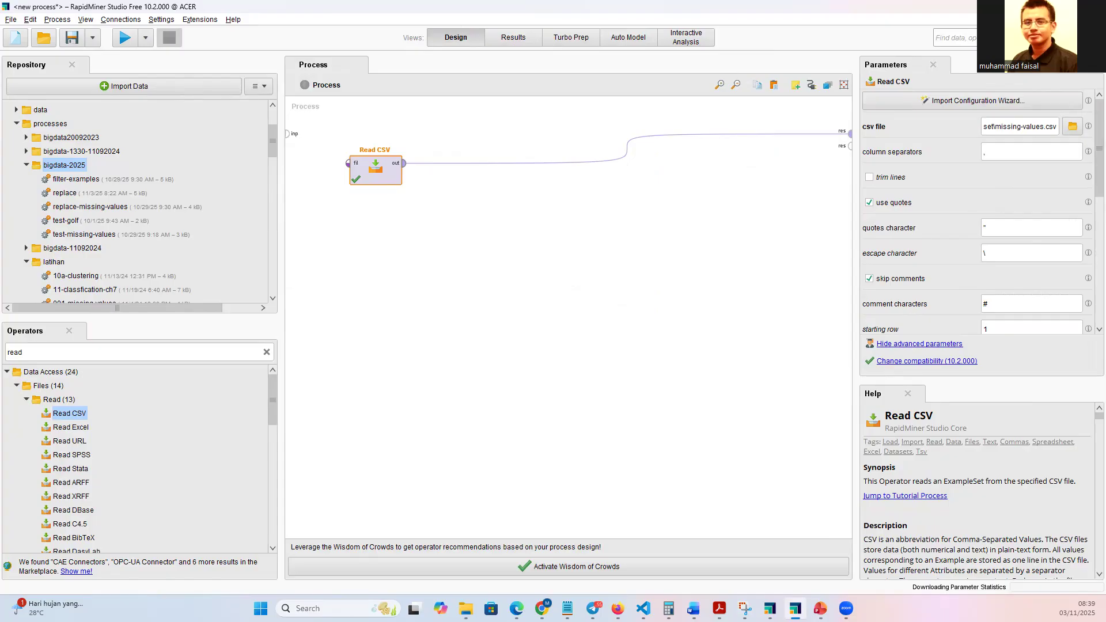
key("alt+Tab")
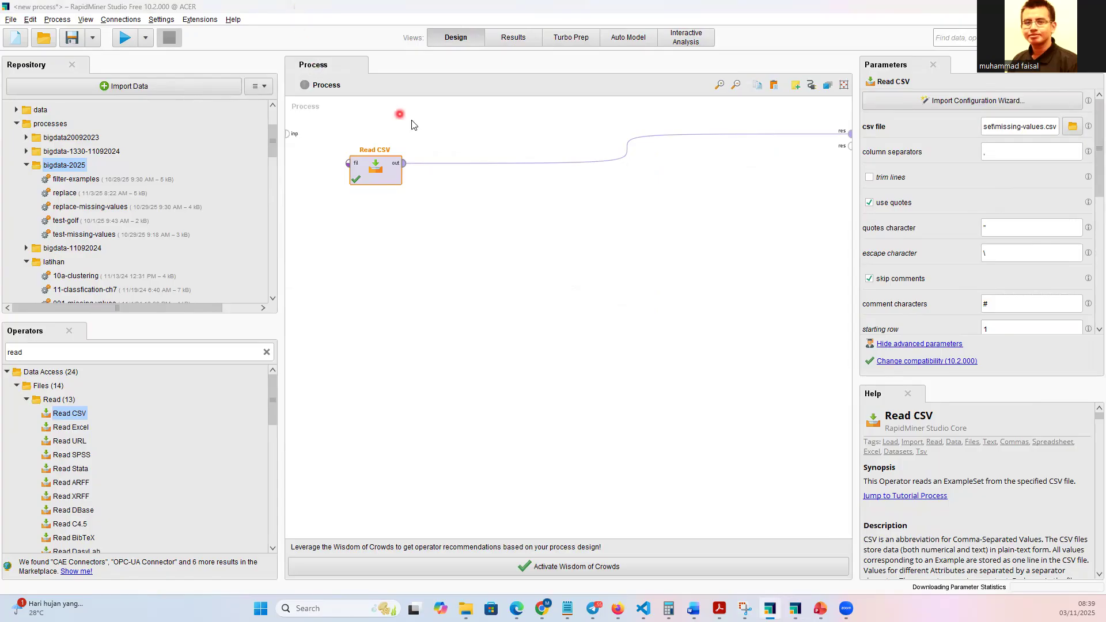
double_click(26, 354)
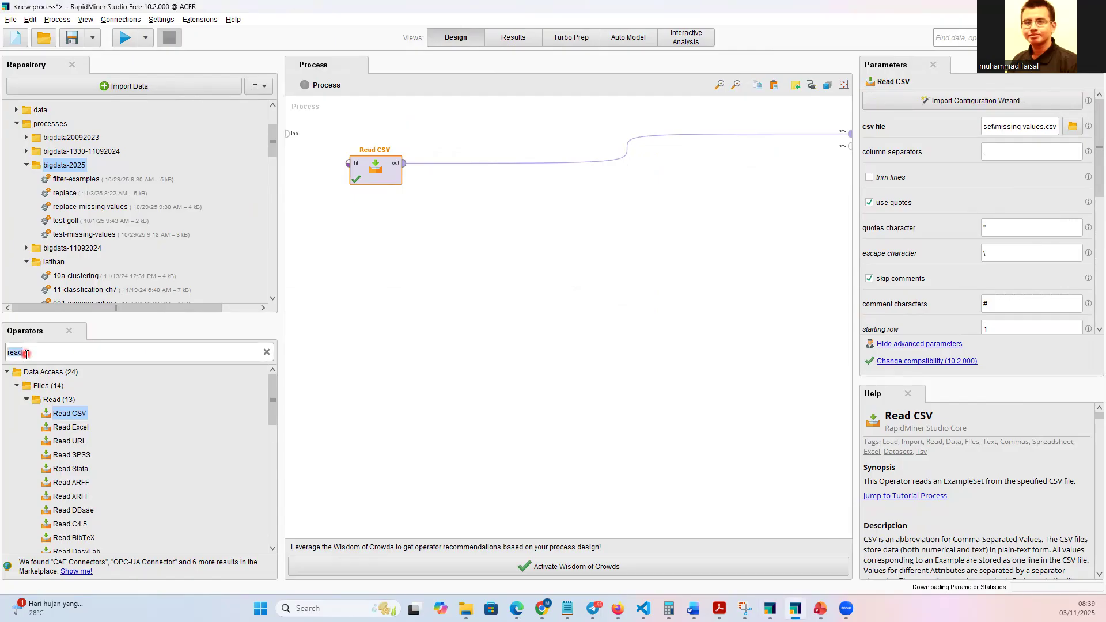
type("re")
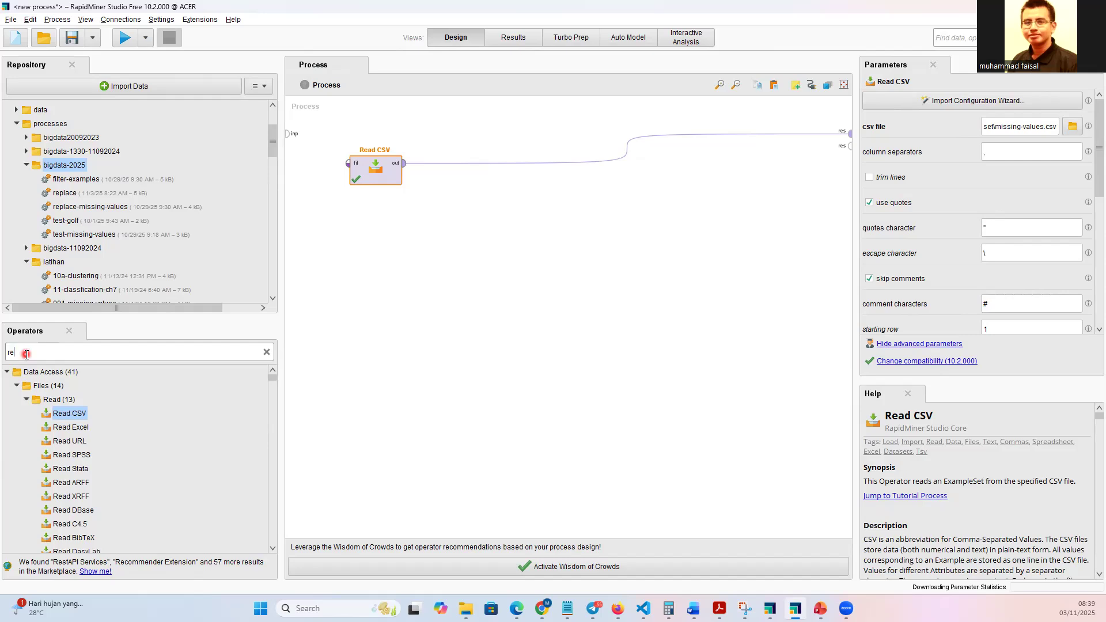
type("place")
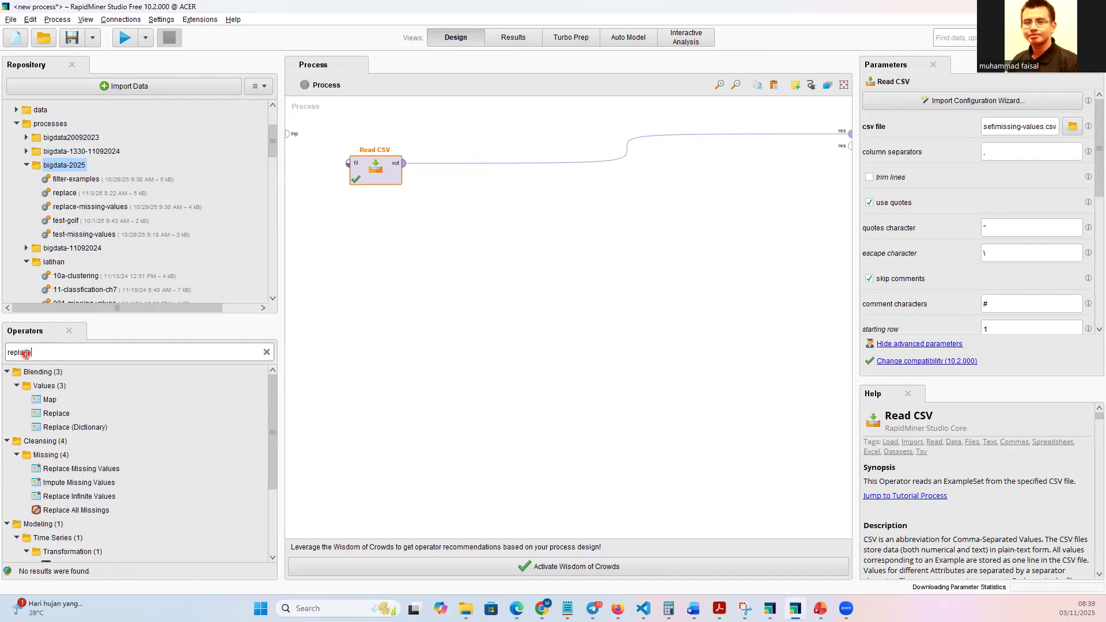
type(" missing")
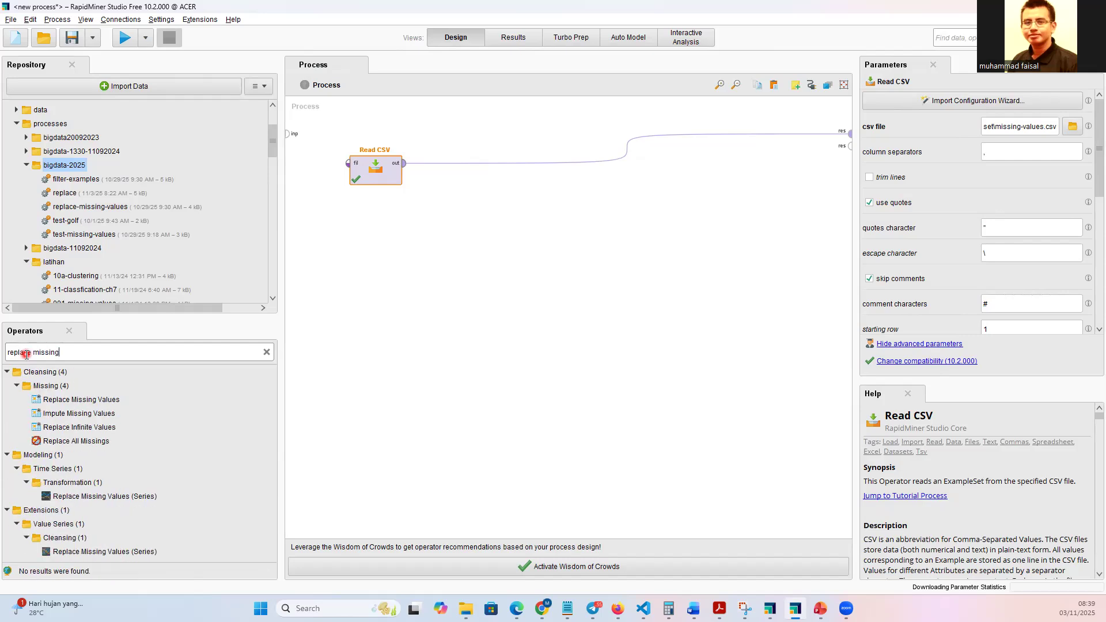
left_click_drag(69, 399, 454, 284)
left_click_drag(540, 198, 540, 198)
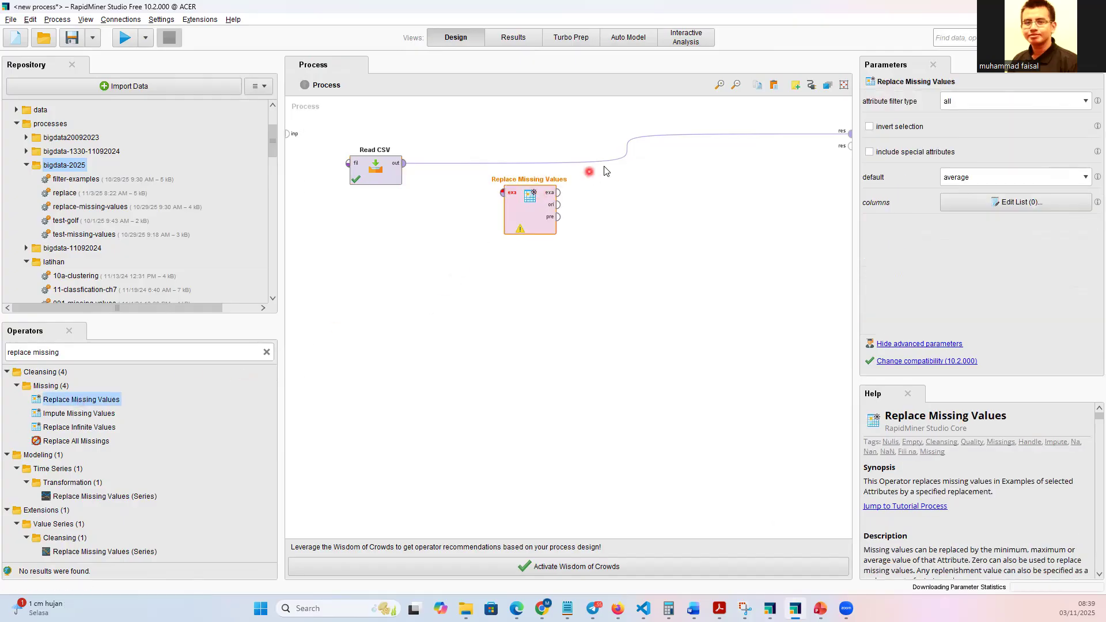
Reroute the Read CSV output from the result port to the Replace Missing Values input, with both operators aligned in a row.
left_click(626, 154, "alt")
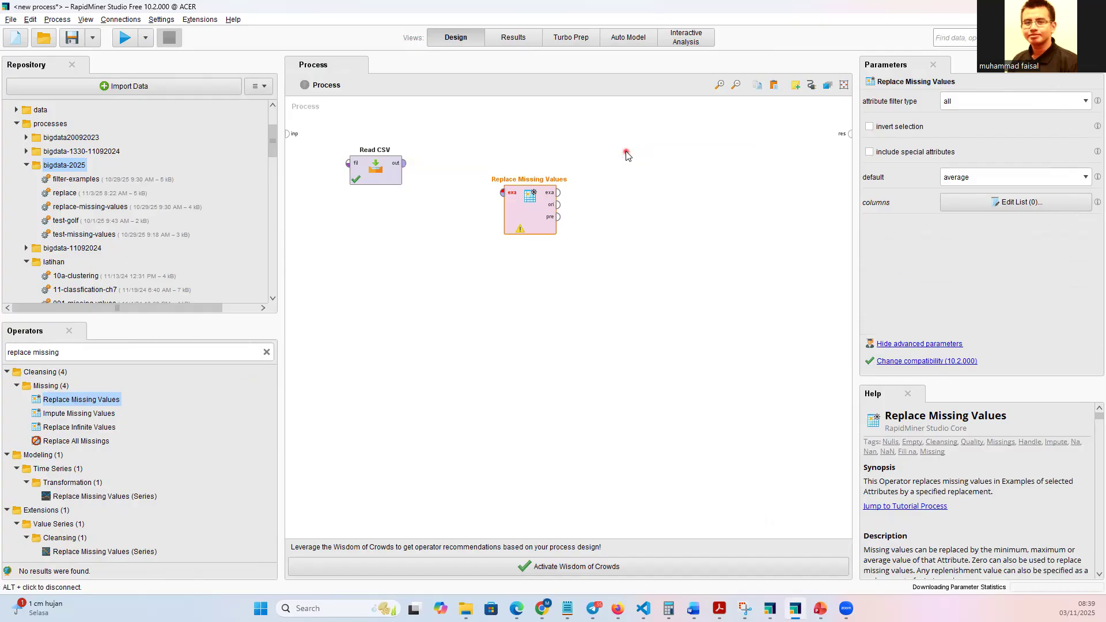
left_click(398, 166)
left_click_drag(398, 167, 474, 138)
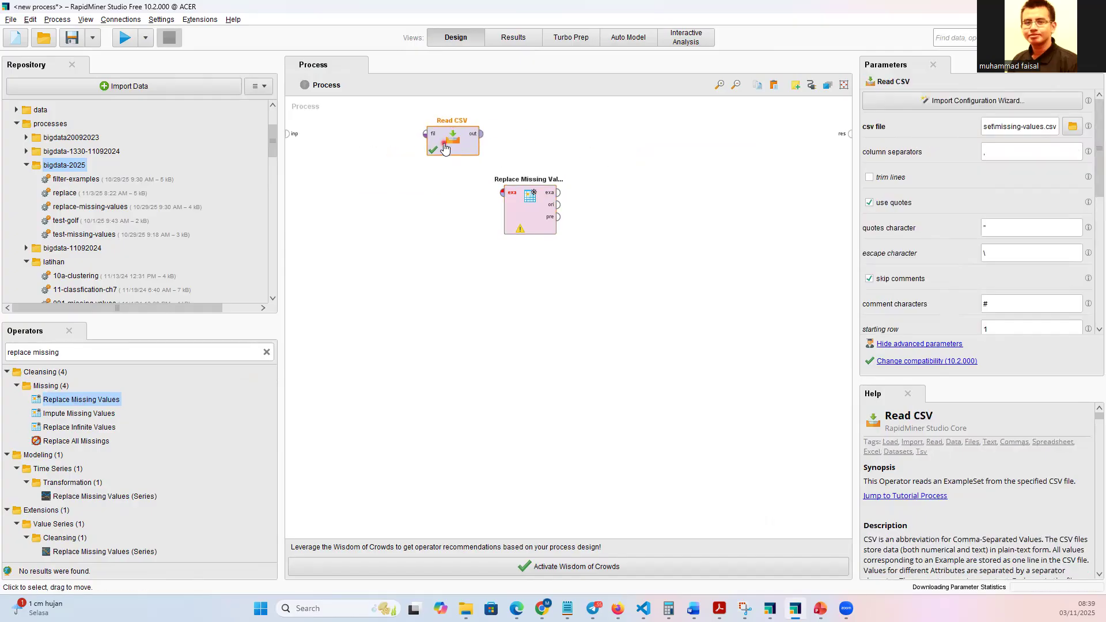
left_click_drag(519, 187, 558, 130)
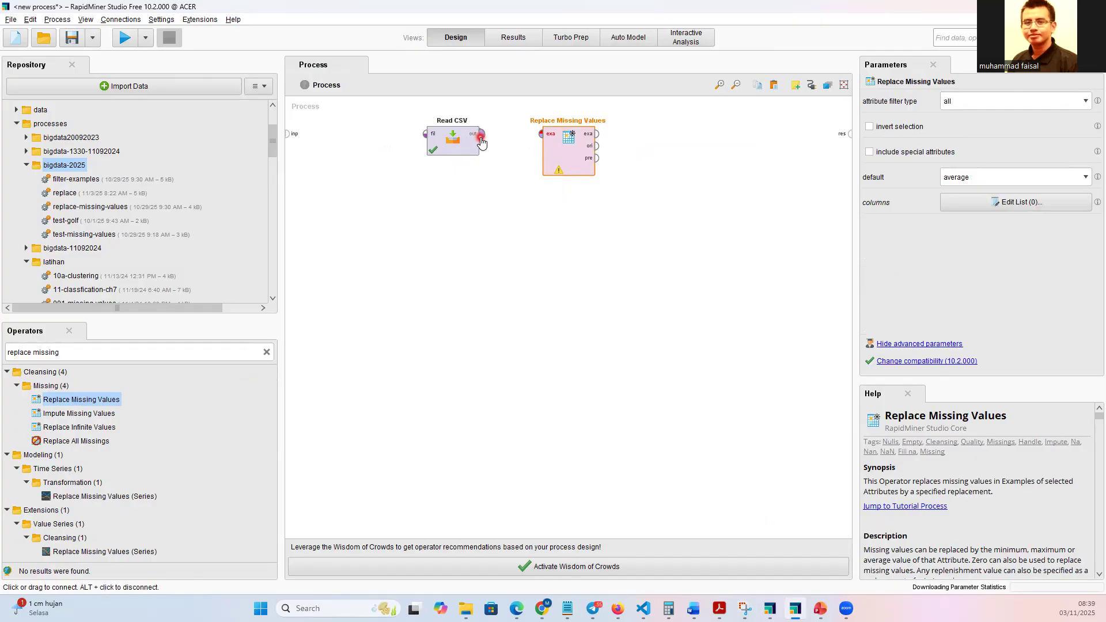
left_click(483, 141)
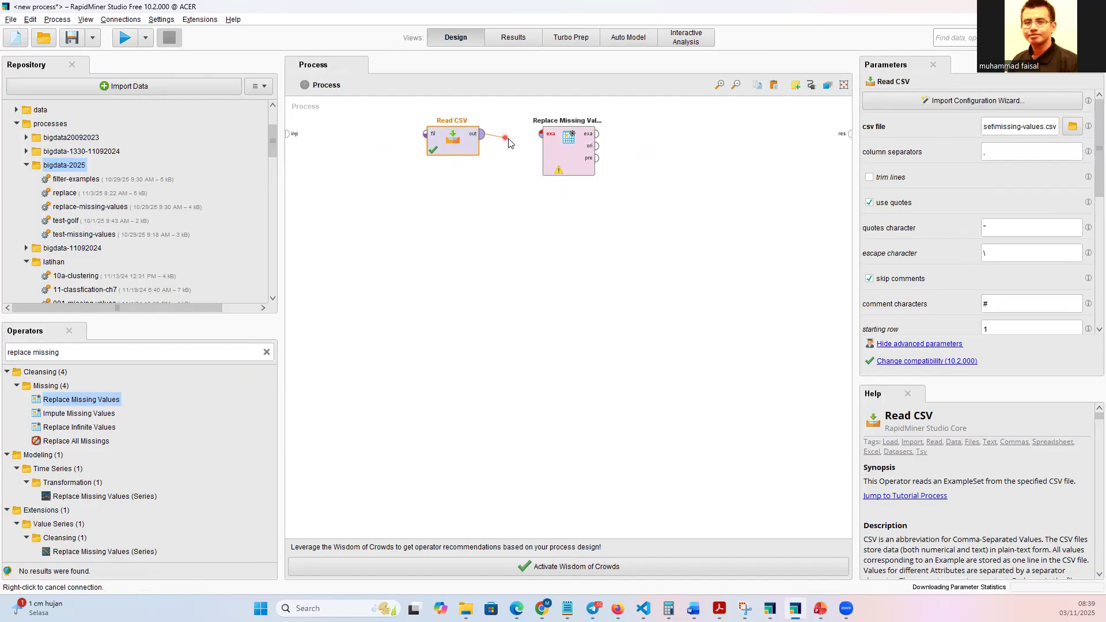
left_click(540, 138)
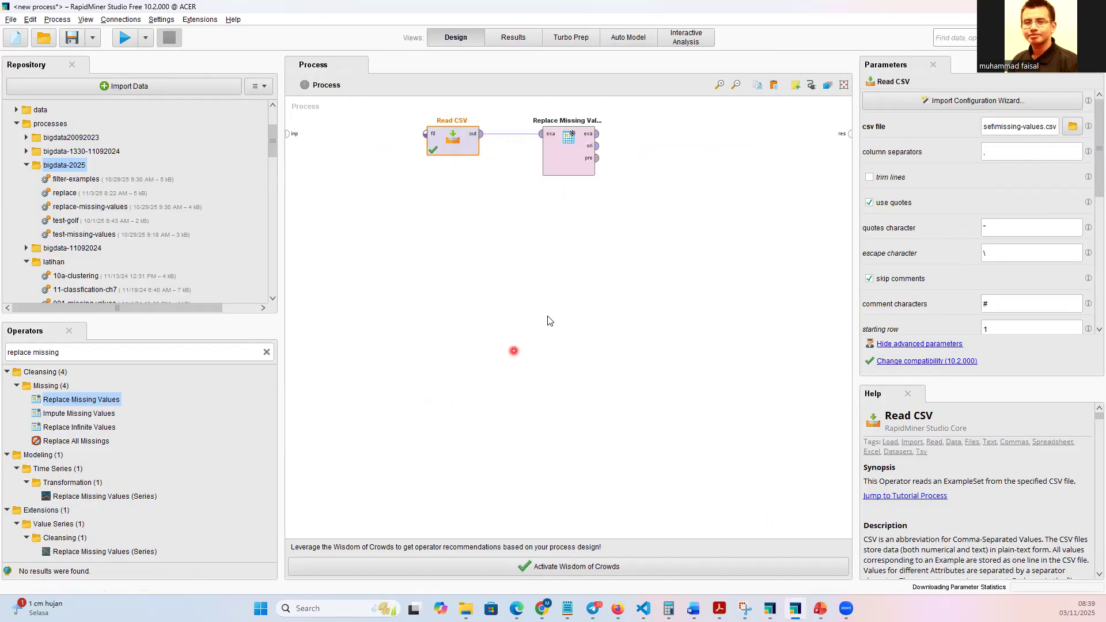
Restrict Replace Missing Values to a single attribute, Online_Gaming, using the attribute filter type single.
left_click(572, 153)
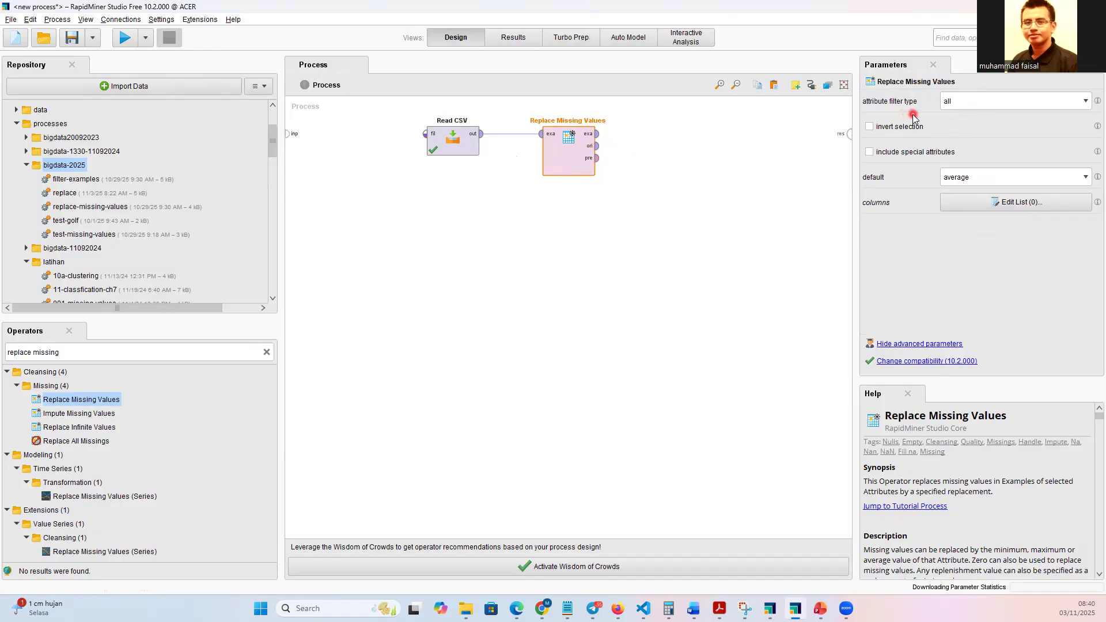
left_click(1085, 101)
left_click(1008, 125)
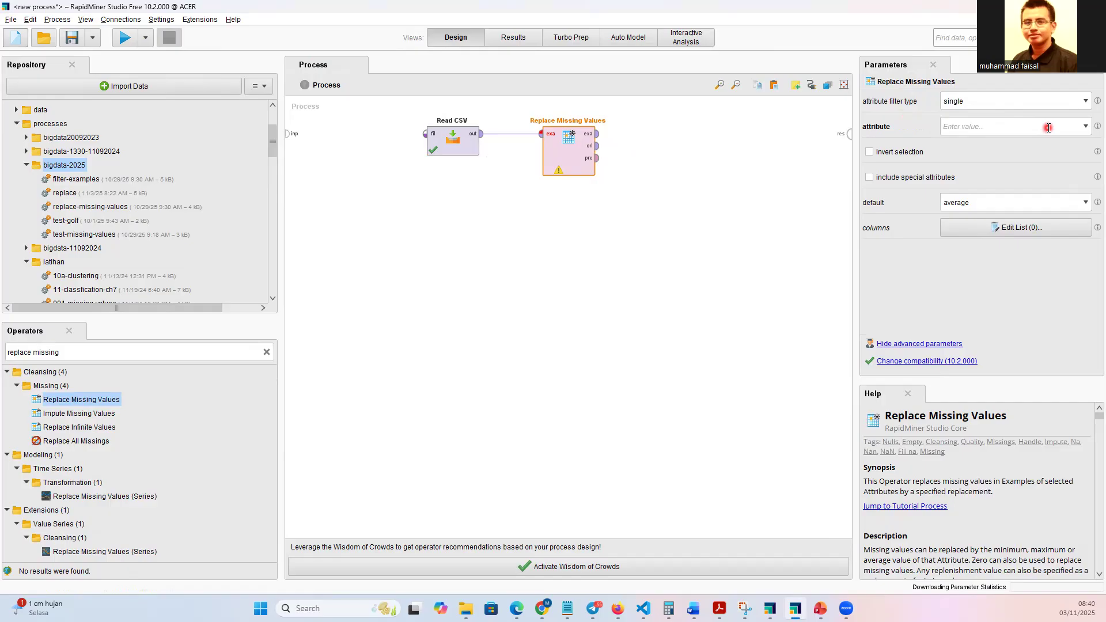
left_click(1085, 127)
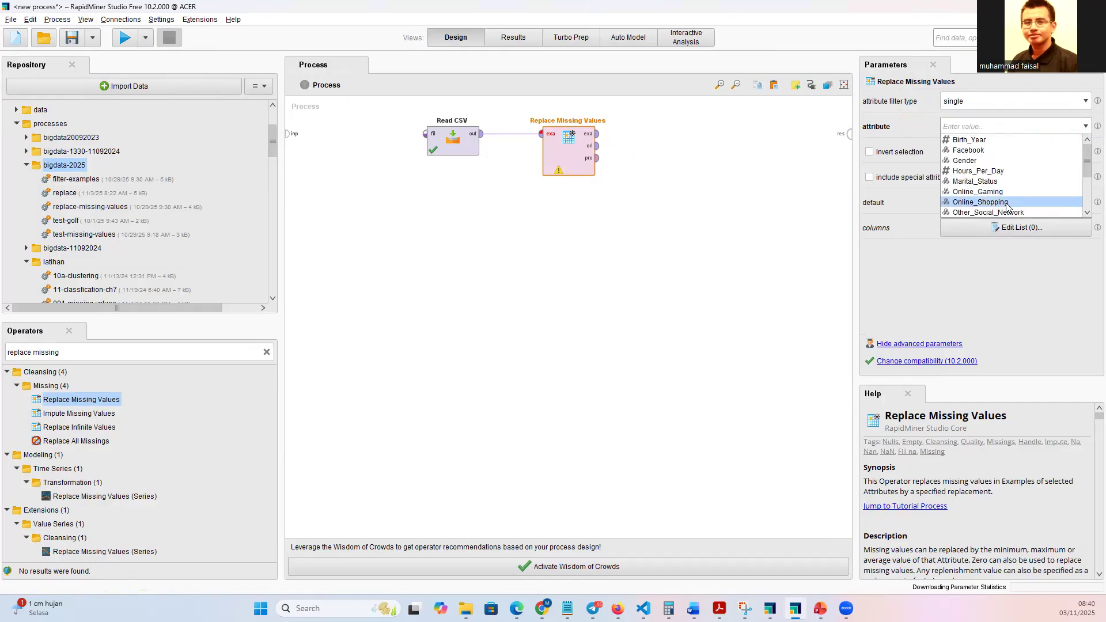
left_click(1008, 193)
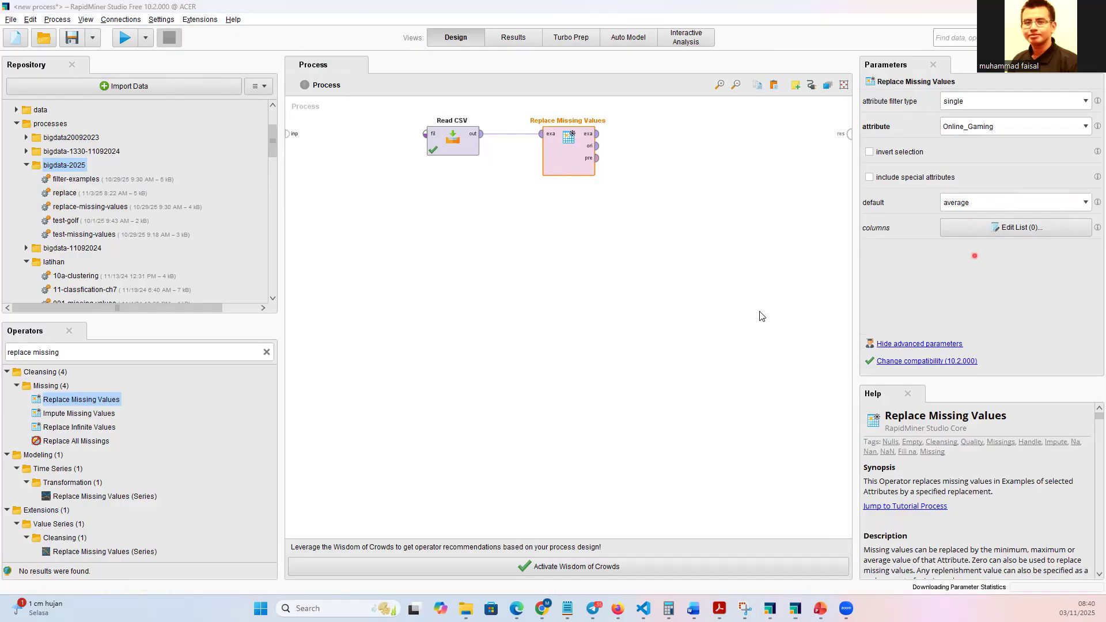
Set the default replacement of Replace Missing Values to value, with N as the replenishment value.
left_click(1081, 208)
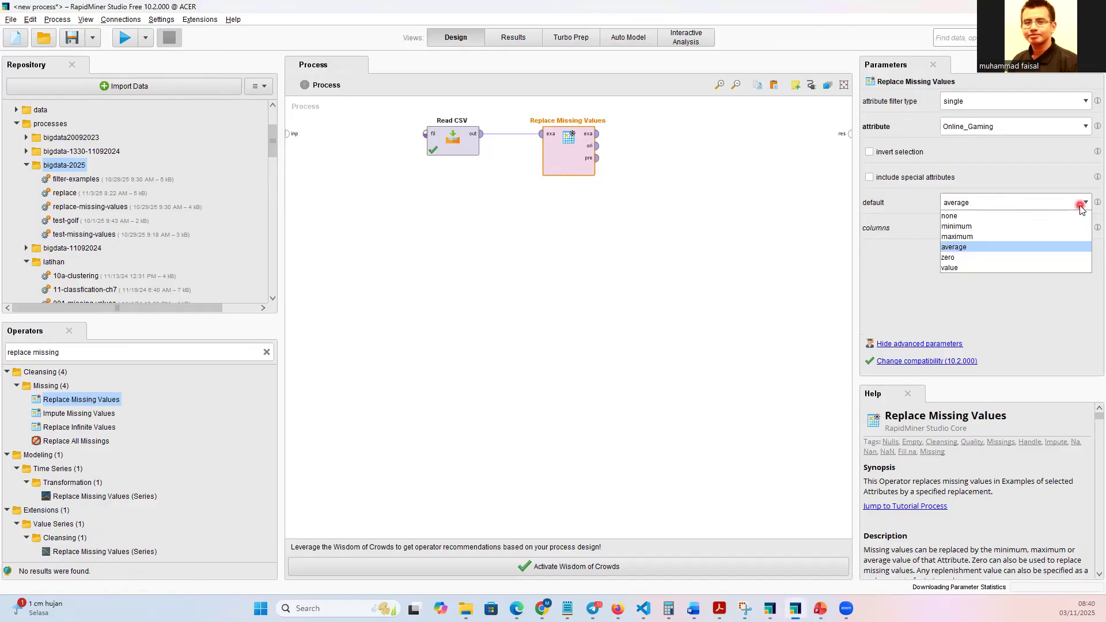
left_click(961, 269)
left_click(992, 254)
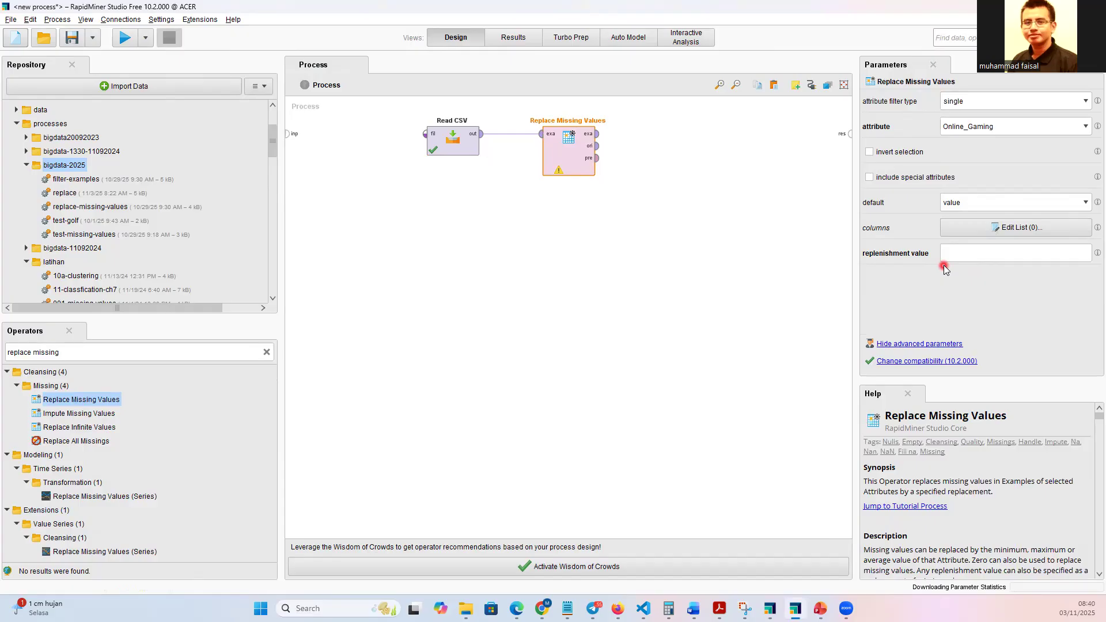
left_click(970, 258)
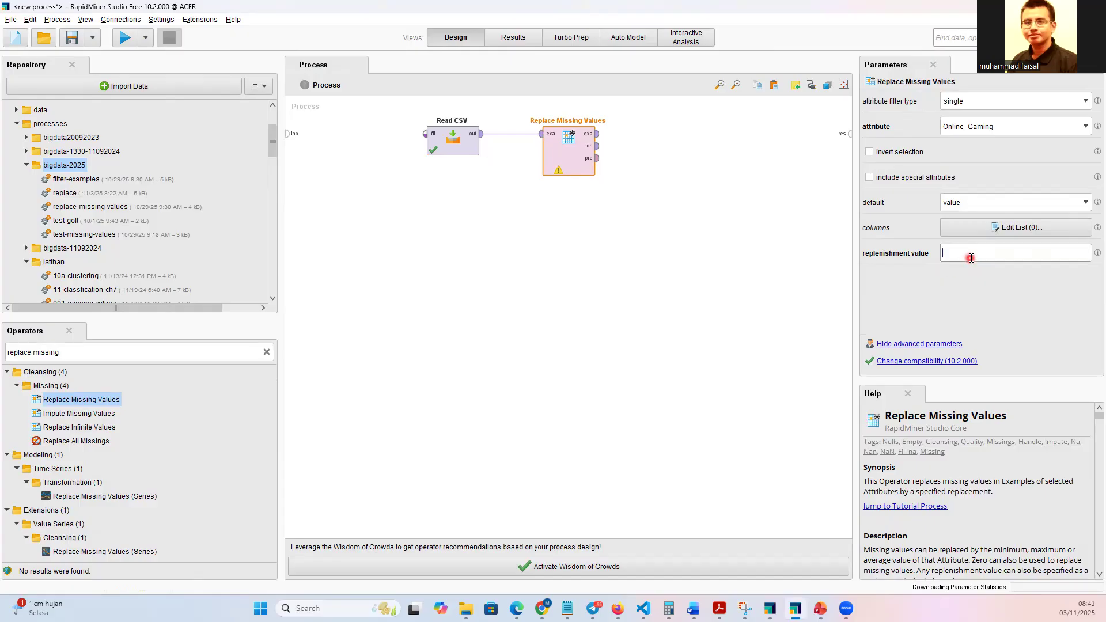
type("N")
Connect the example set output (exa) of Replace Missing Values to the process result port.
left_click(127, 44)
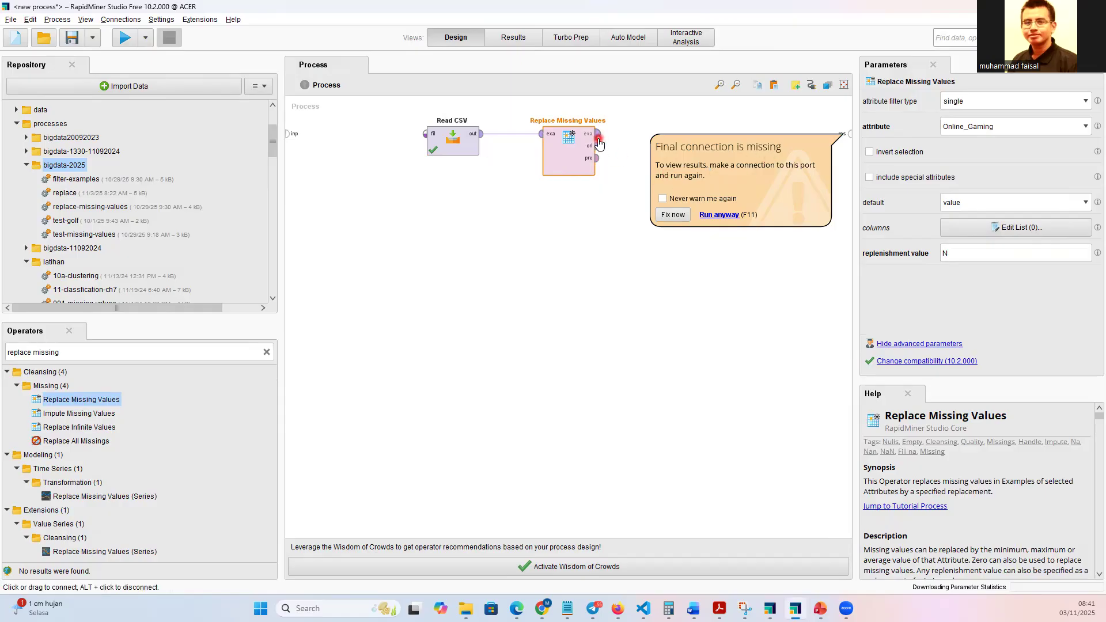
left_click_drag(599, 143, 844, 136)
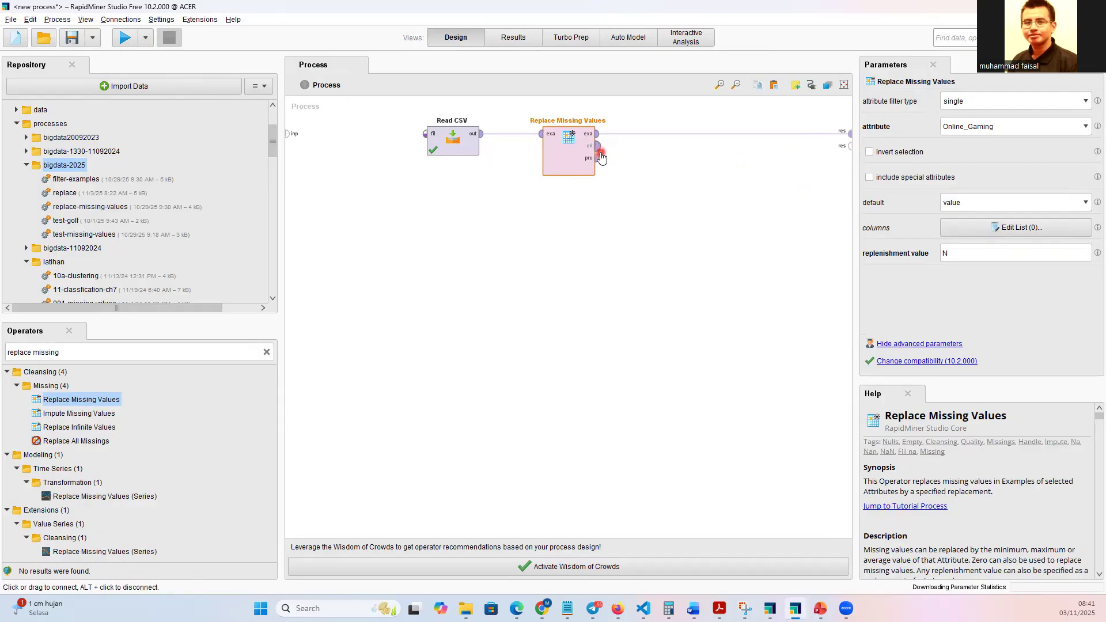
Connect the original output (ori) of Replace Missing Values to the second process result port and run the process.
mouse_move(599, 154)
left_click_drag(598, 146, 850, 145)
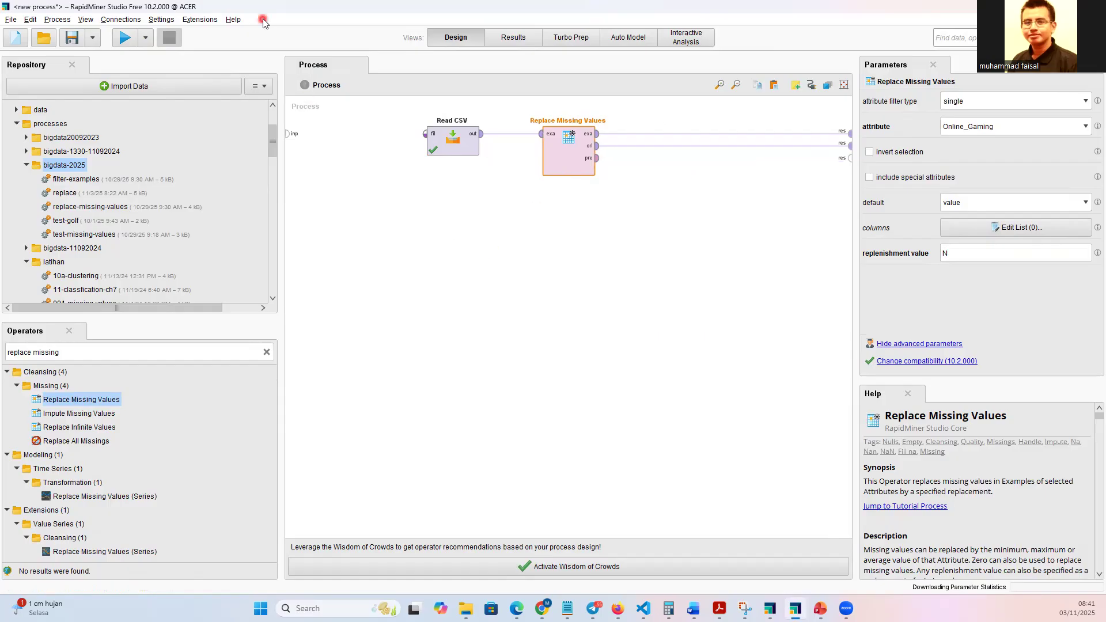
left_click(130, 38)
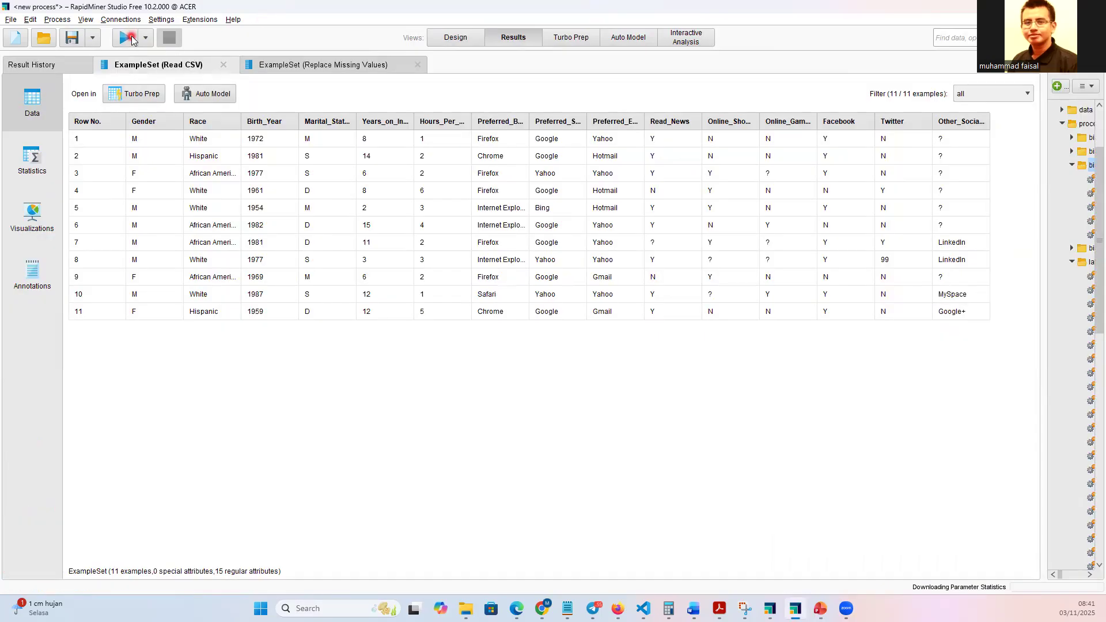
Compare the Online_Gaming column in the Read CSV and Replace Missing Values result tables.
left_click(190, 66)
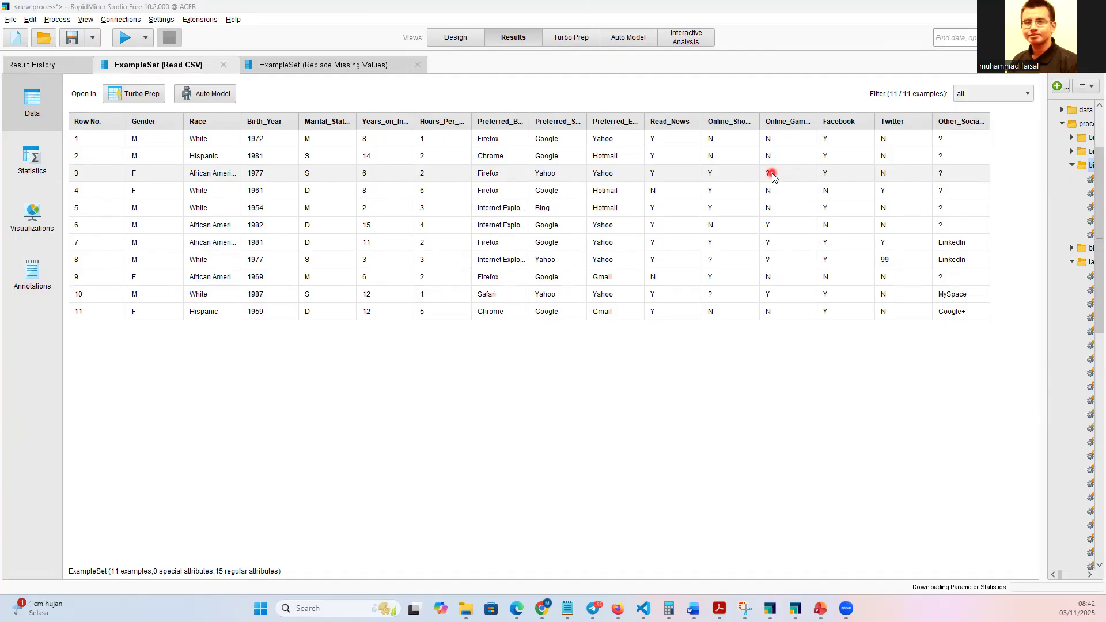
left_click(291, 66)
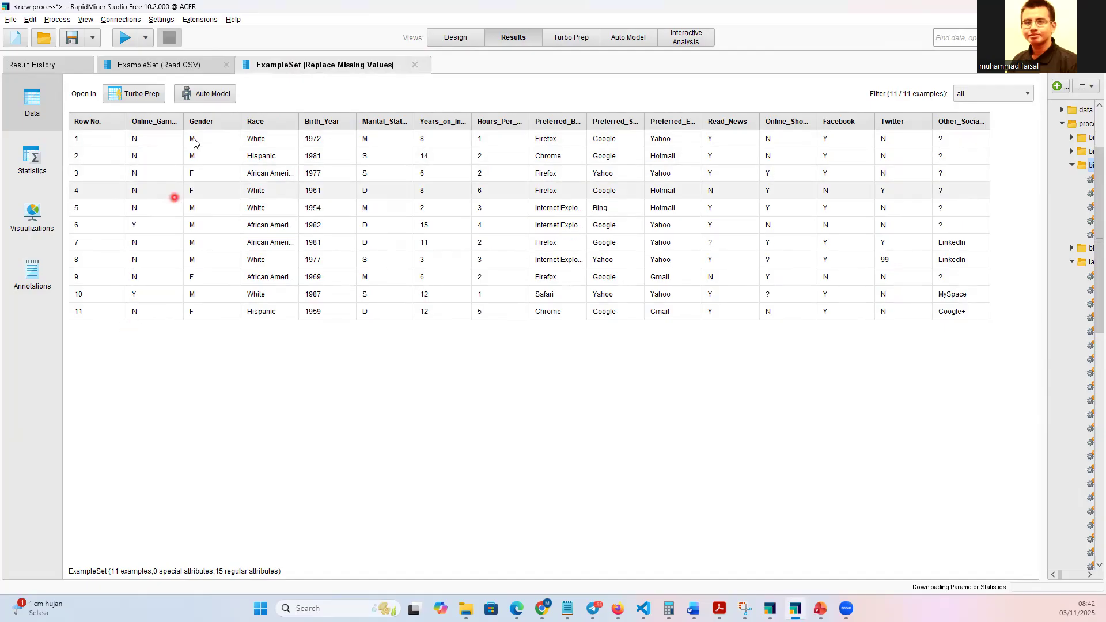
left_click(177, 63)
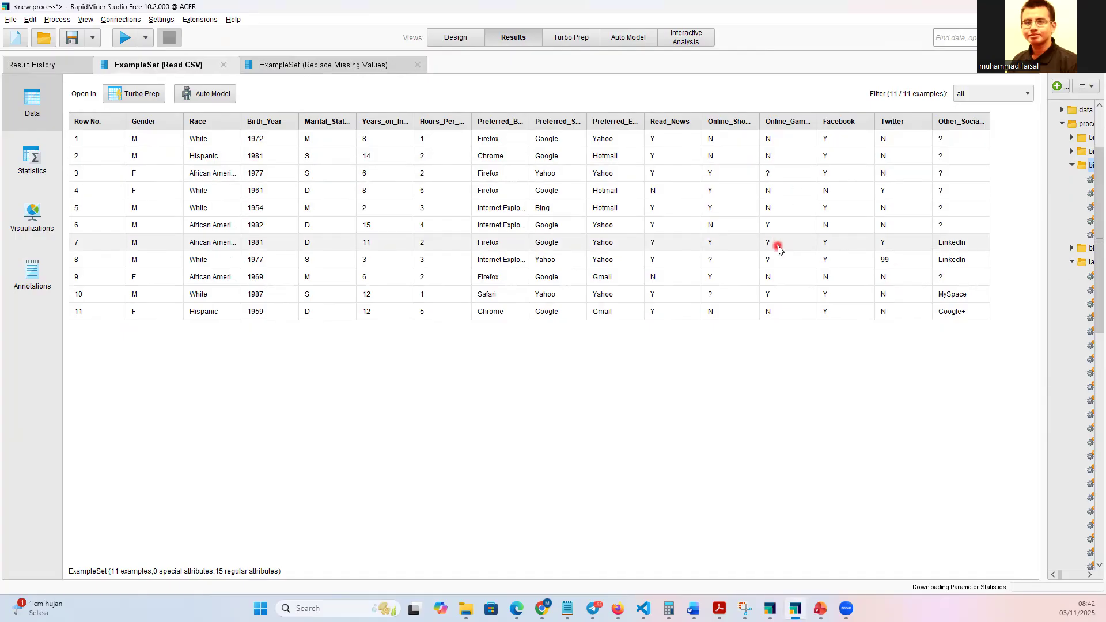
left_click(274, 71)
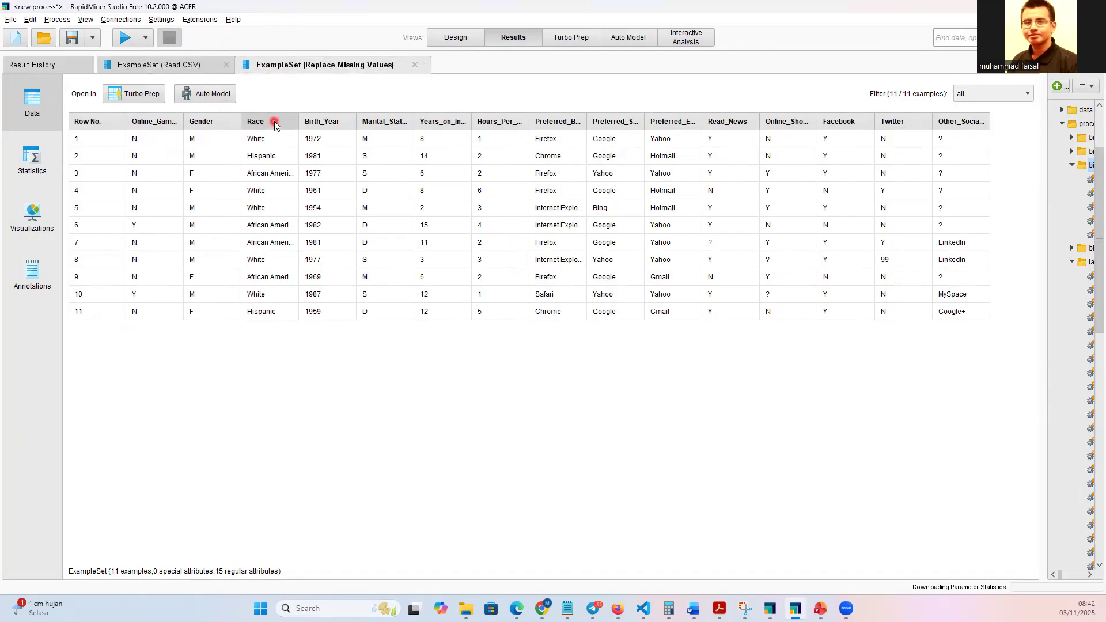
mouse_move(275, 125)
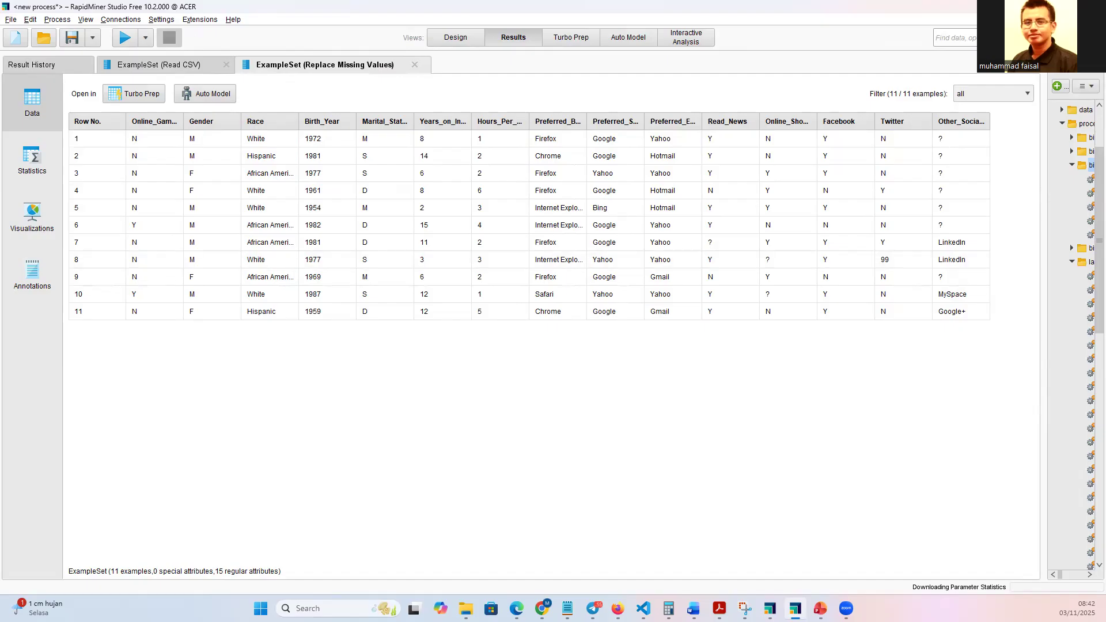
key("alt+Tab")
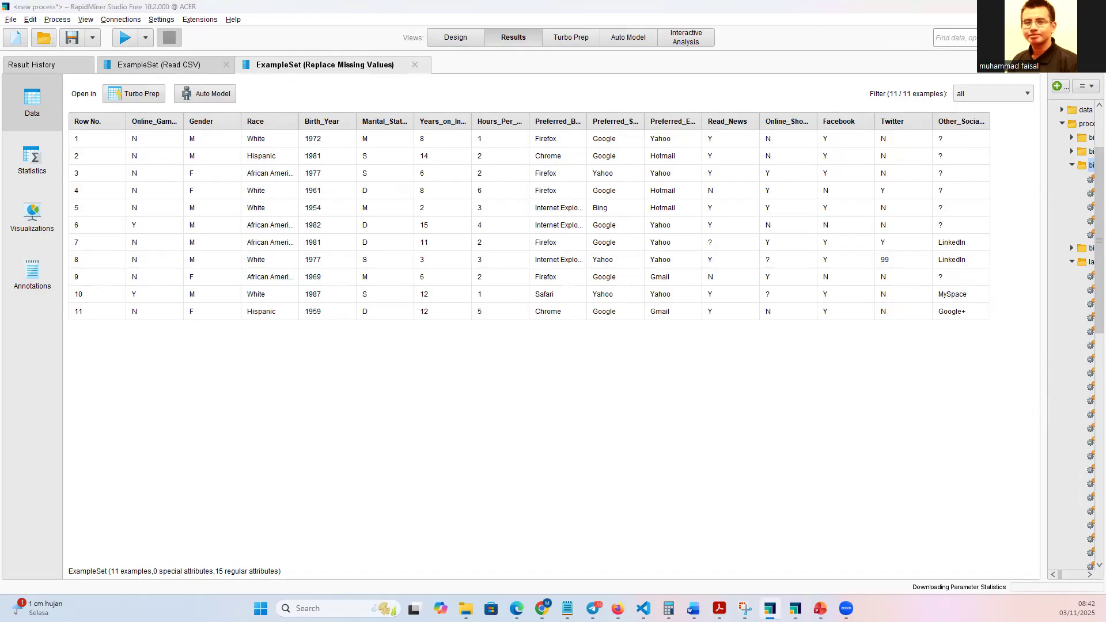
Start saving the process and create a subfolder named dm-praktik under processes in the Local Repository.
left_click(452, 40)
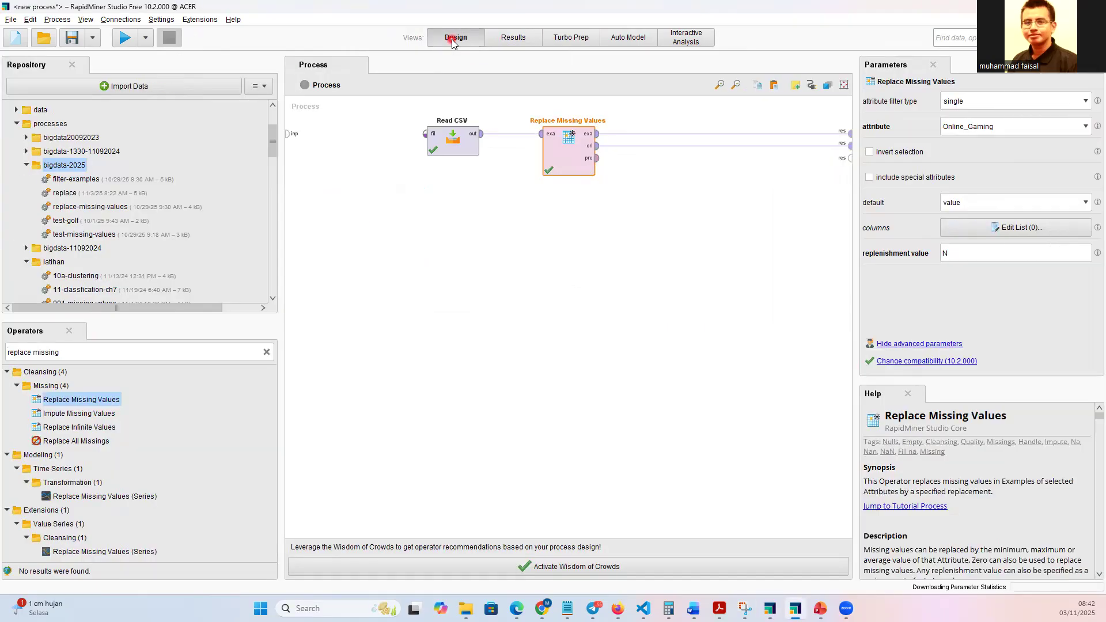
left_click(71, 39)
left_click(72, 43)
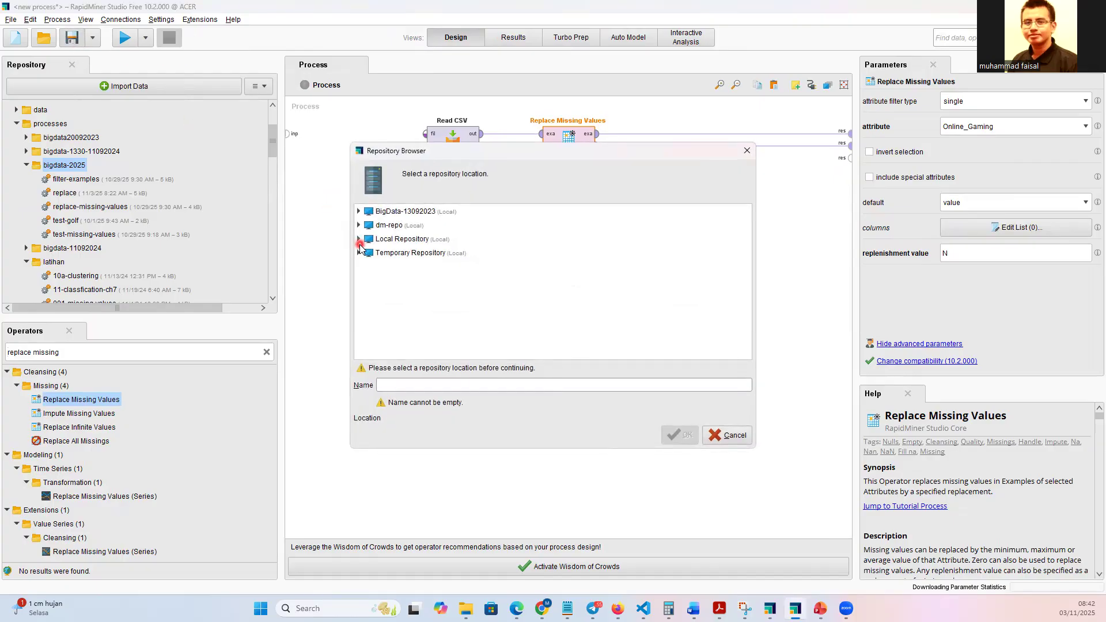
left_click(359, 241)
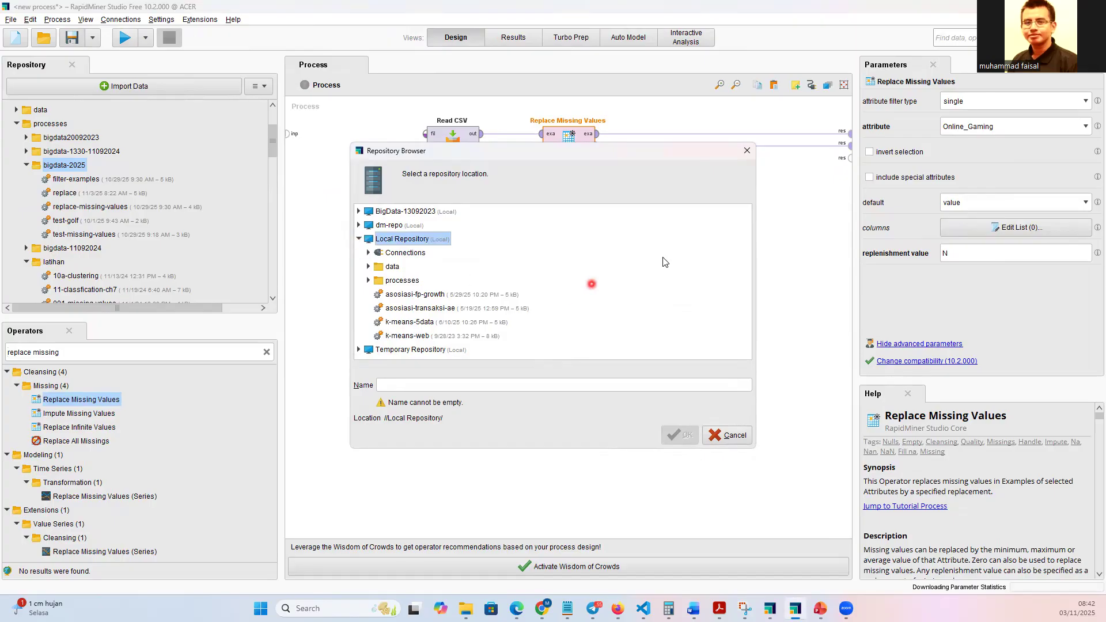
left_click(378, 282)
left_click(369, 281)
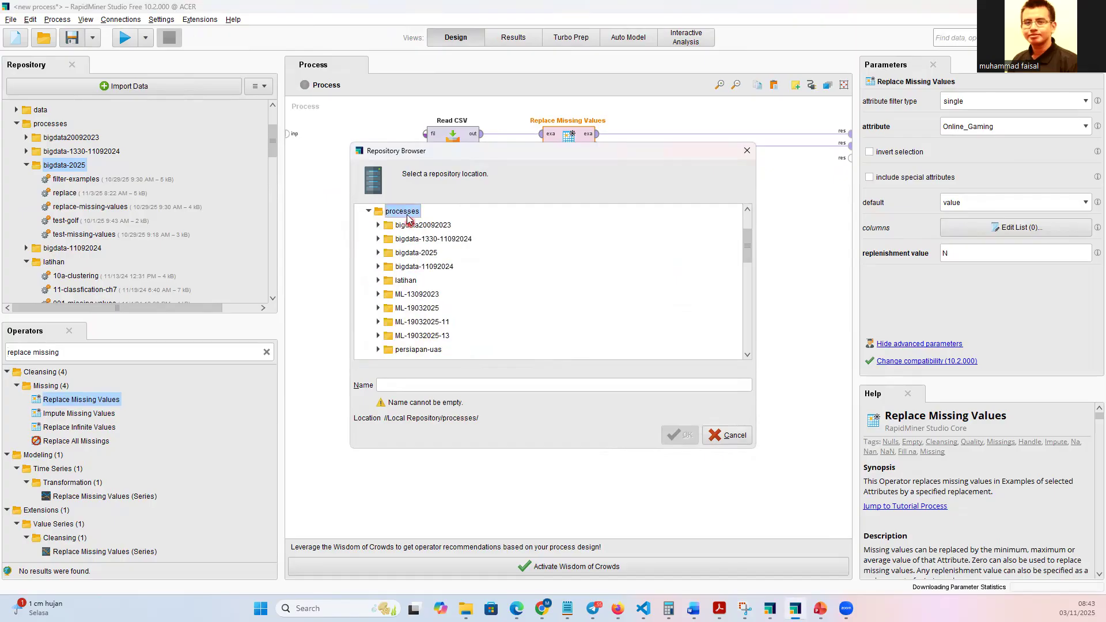
left_click(369, 211)
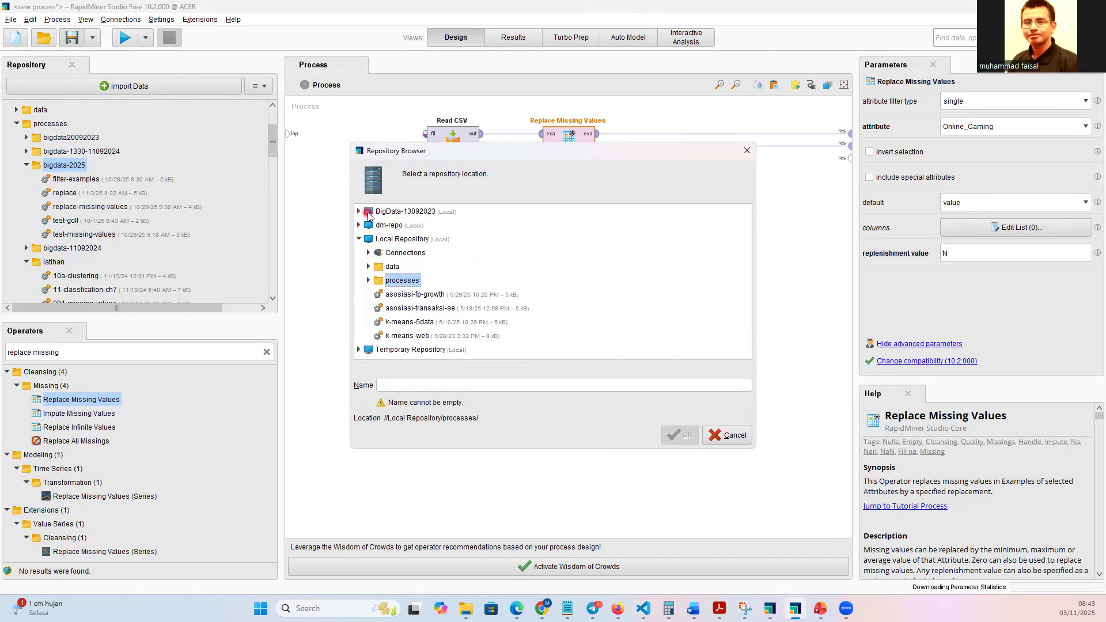
right_click(399, 283)
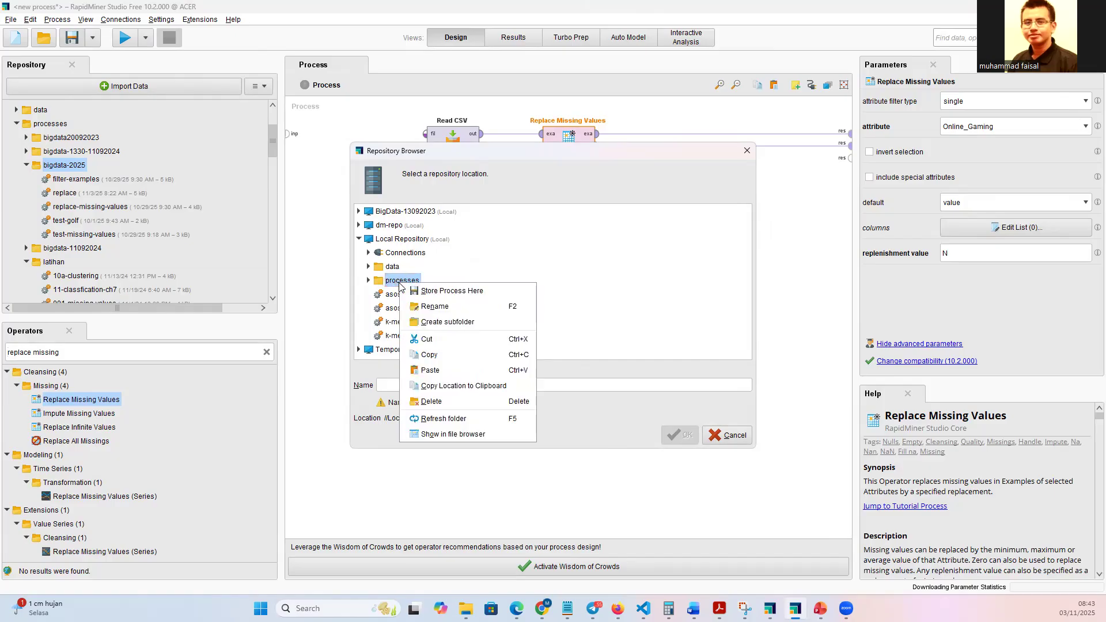
left_click(450, 325)
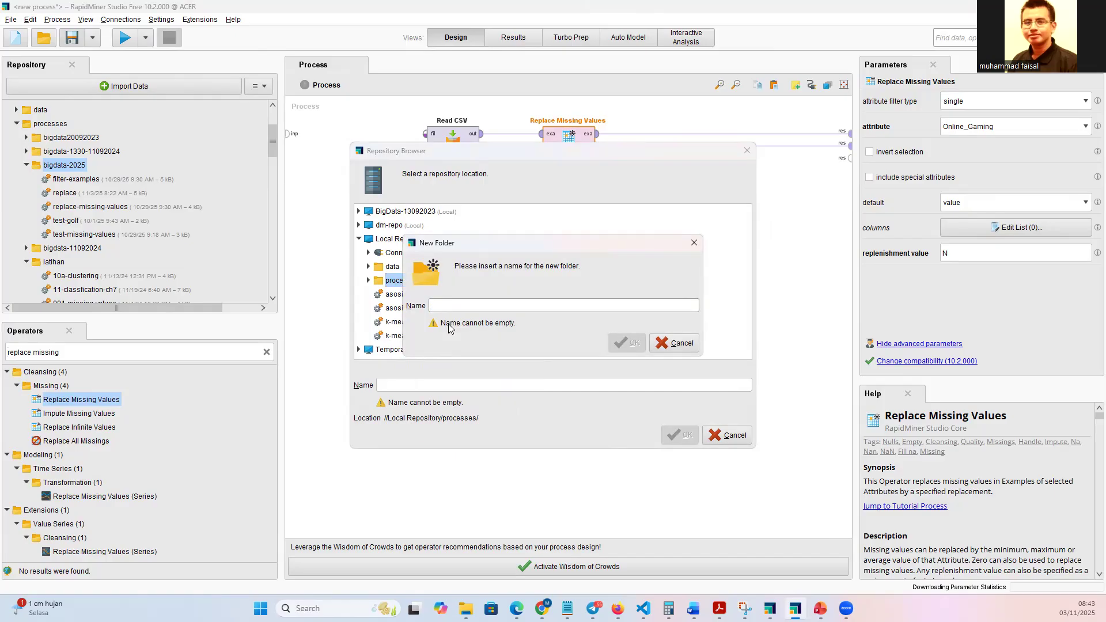
type("dm-praktik")
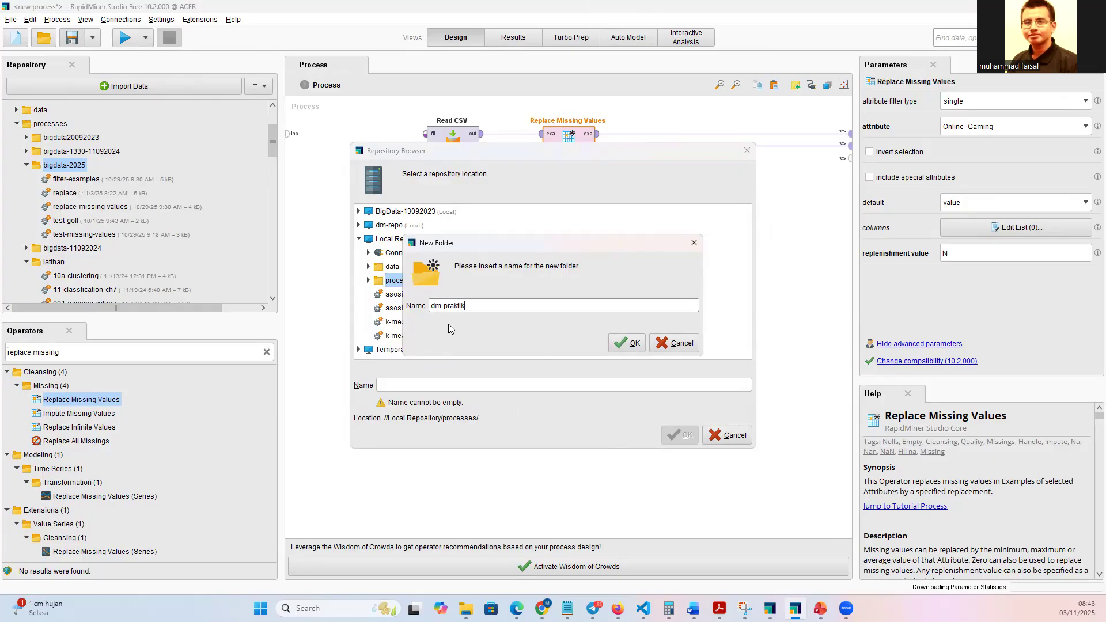
left_click(622, 342)
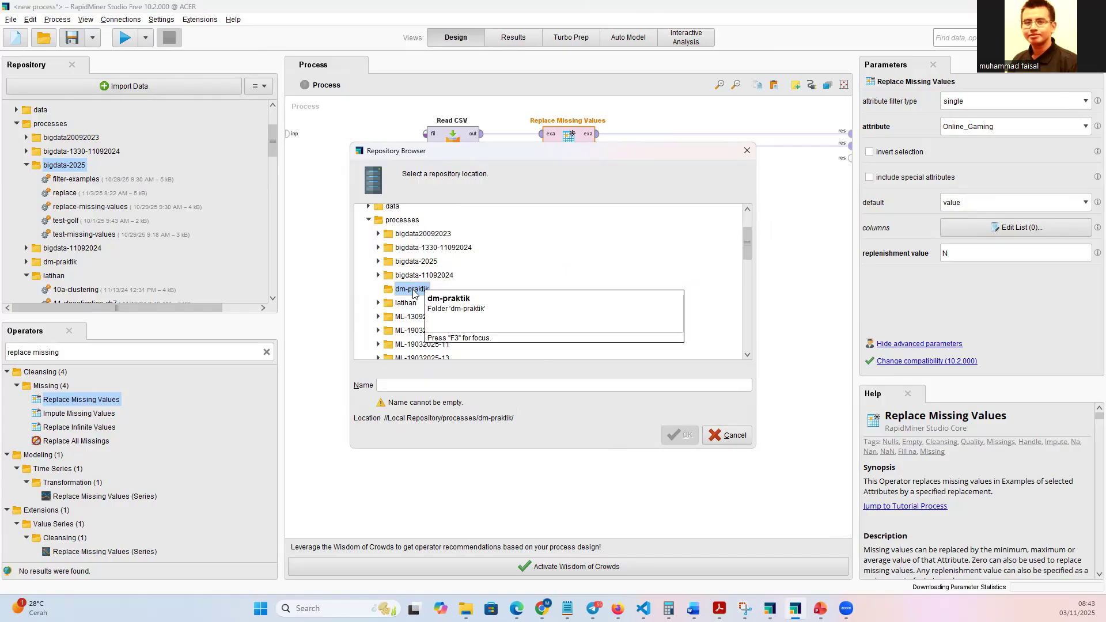
Save the process in the dm-praktik folder under the name missing-values.
left_click(407, 386)
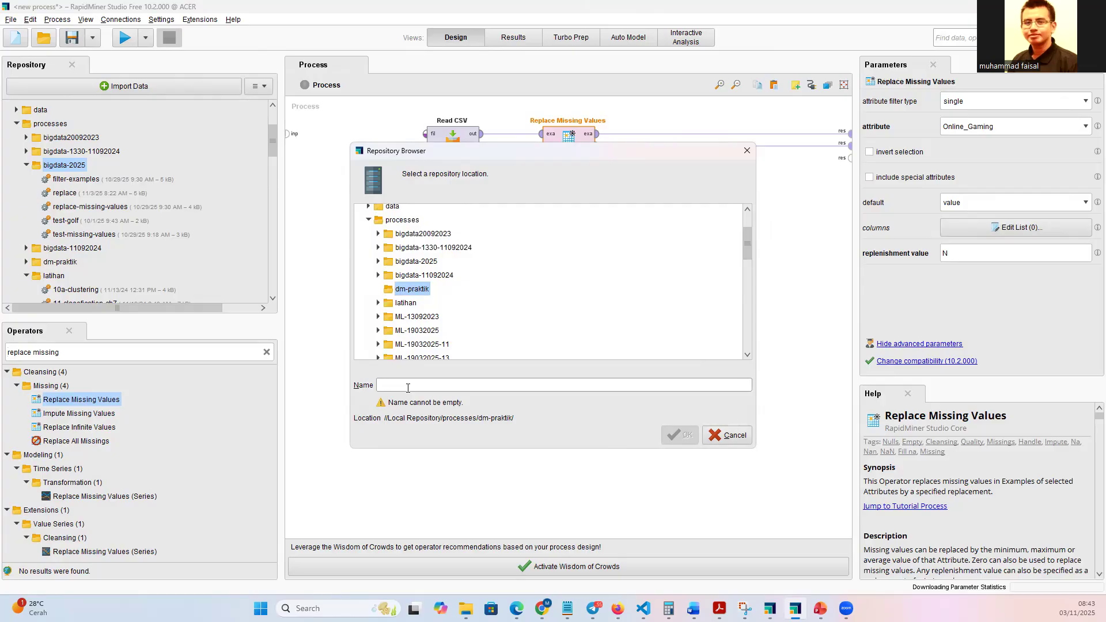
type("missing")
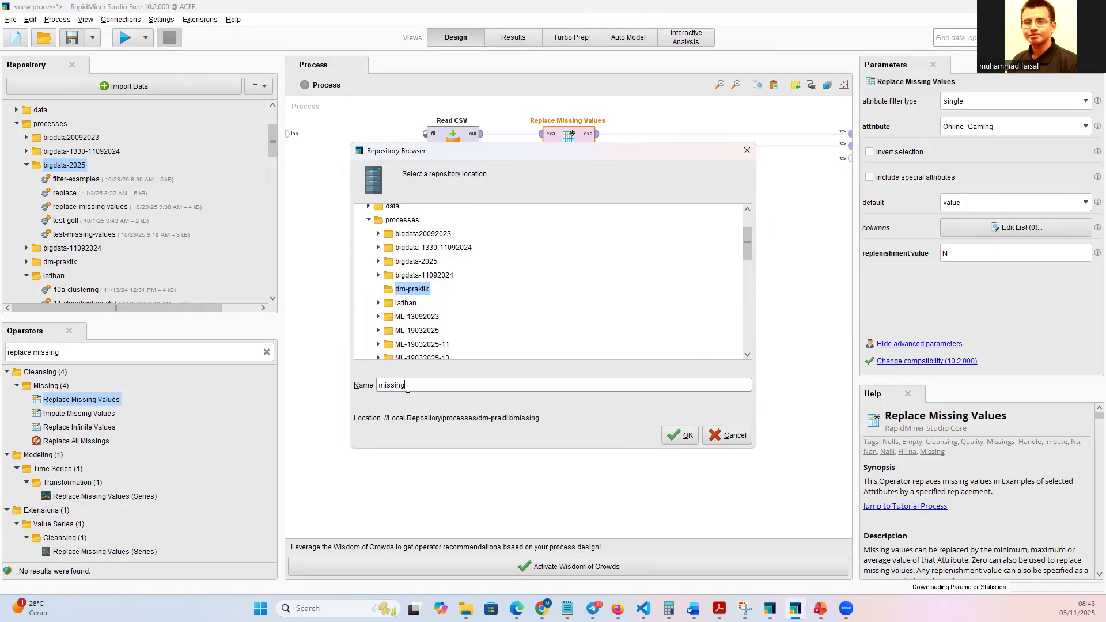
type("-values")
left_click(687, 436)
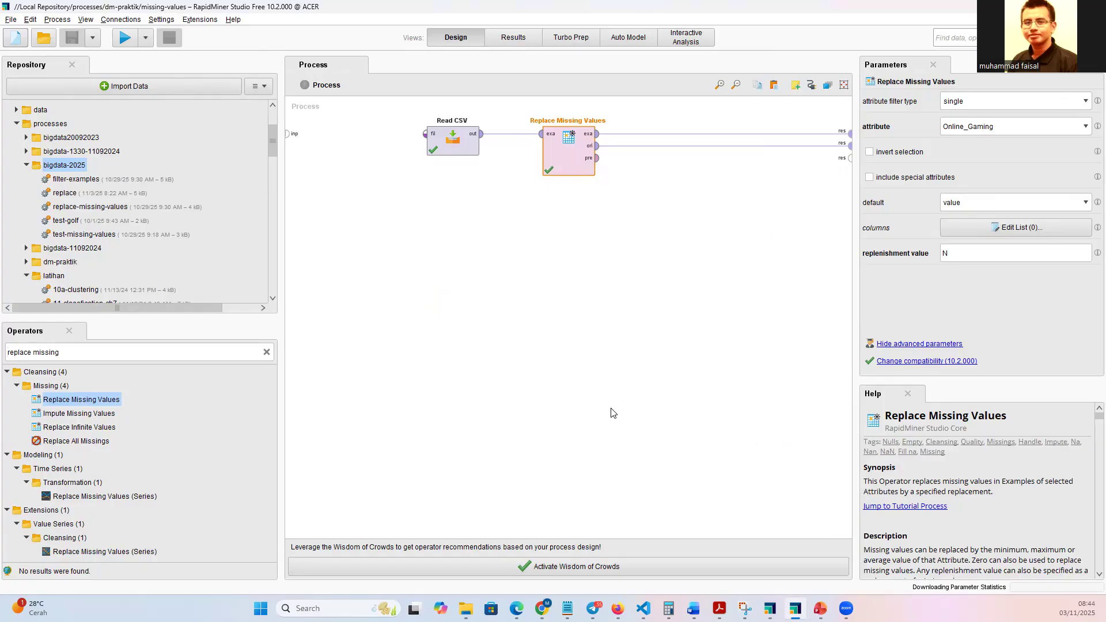
Start a new blank process and add a Read CSV operator to it.
left_click(17, 38)
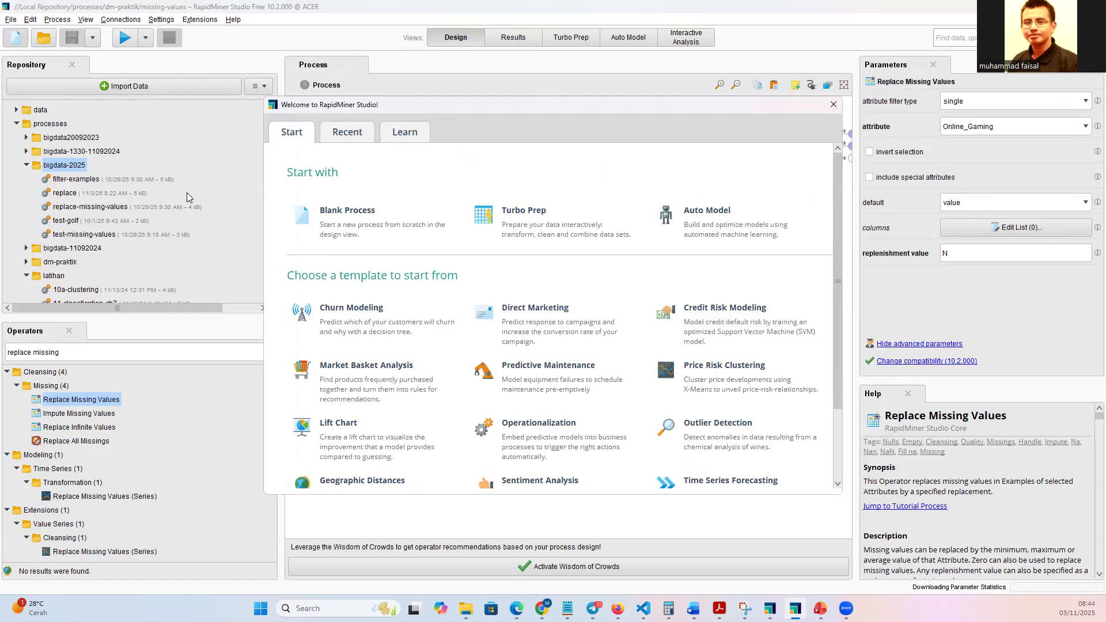
left_click(324, 215)
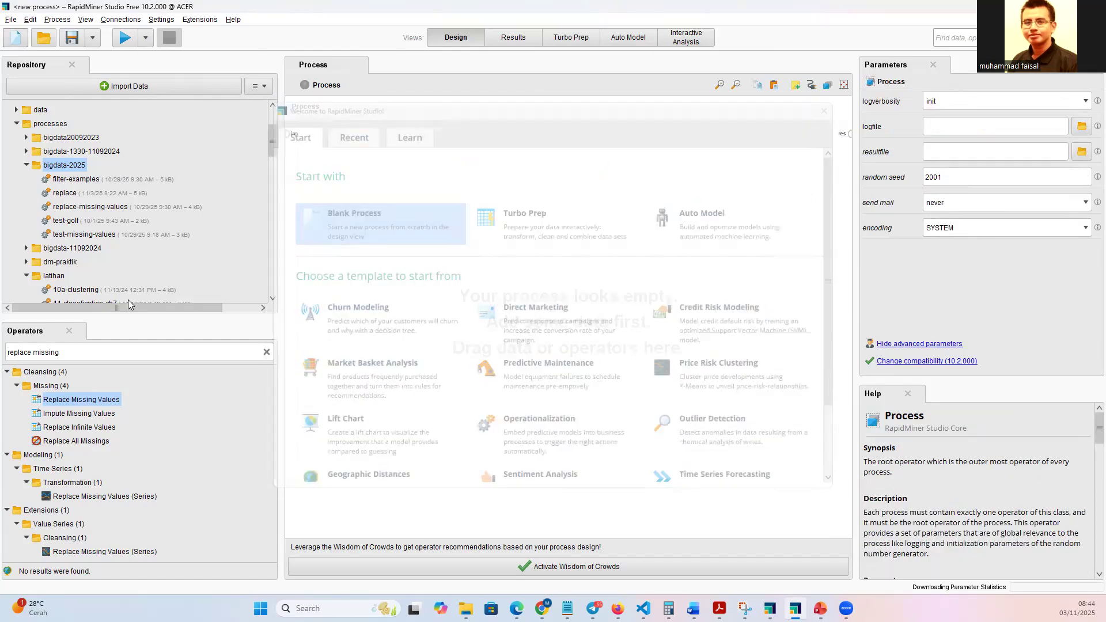
left_click(270, 353)
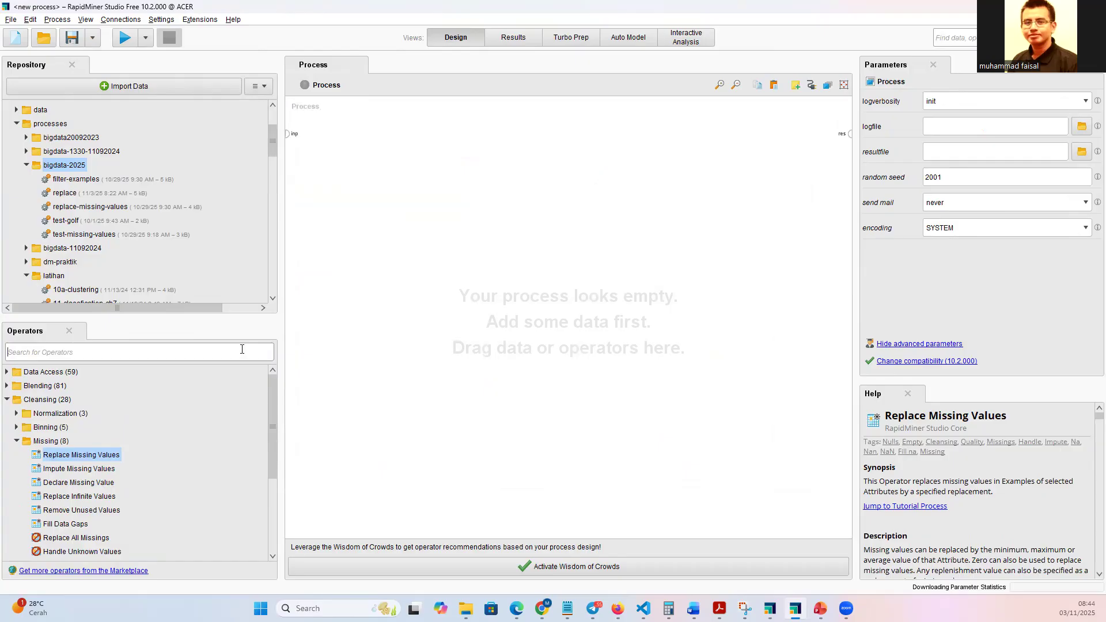
type("read c")
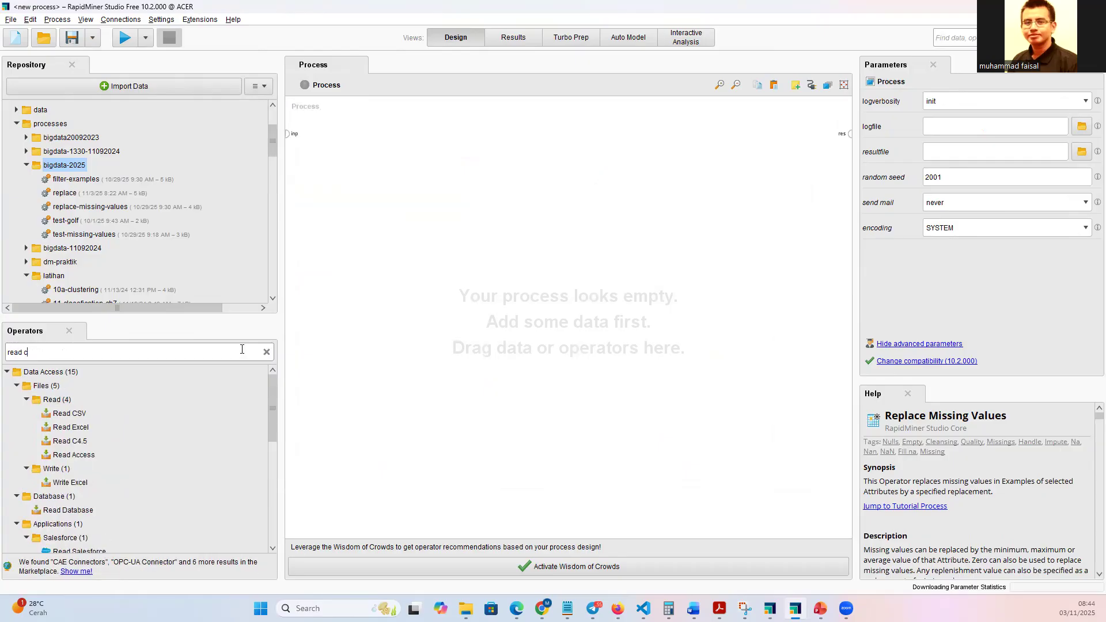
type("svc")
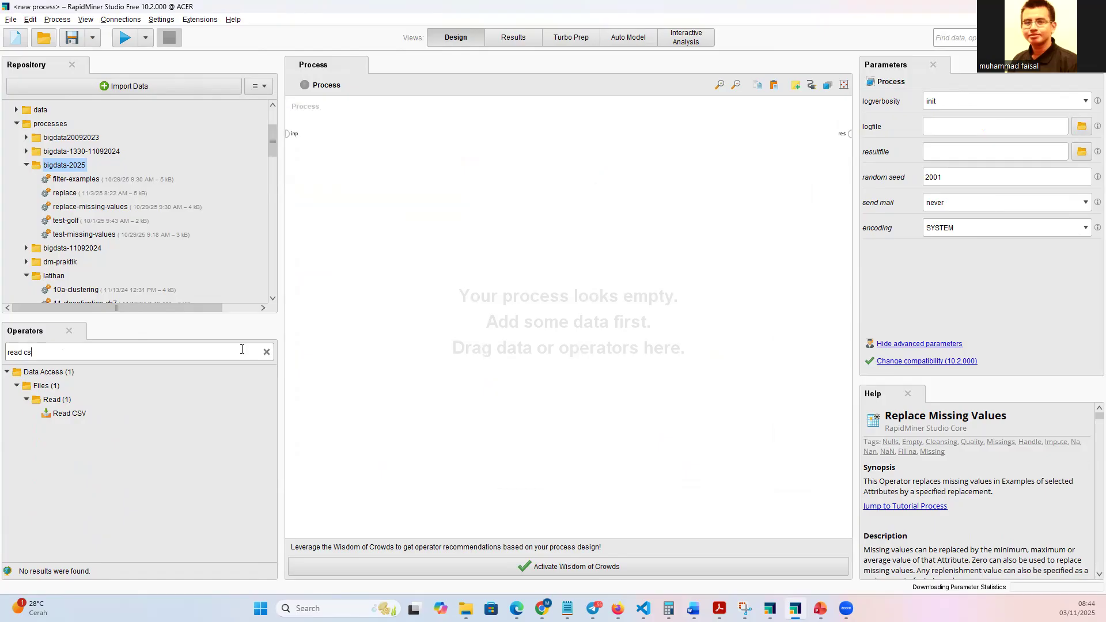
left_click_drag(68, 413, 431, 174)
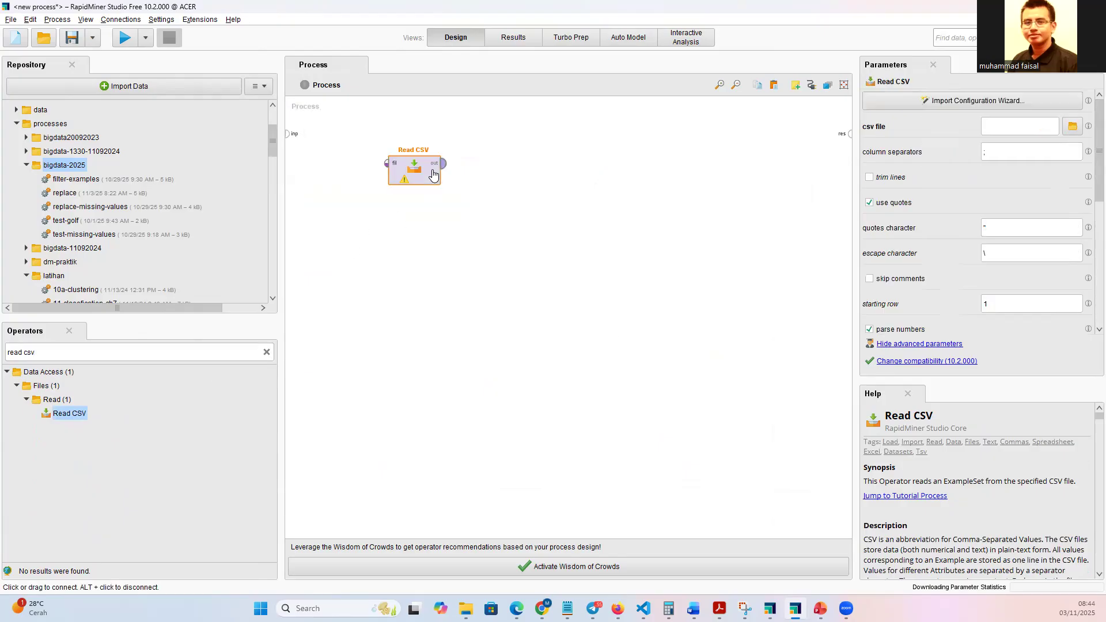
Import missing-values.csv from the last used directory into Read CSV with the wizard, keeping the header row and comma separator.
double_click(422, 171)
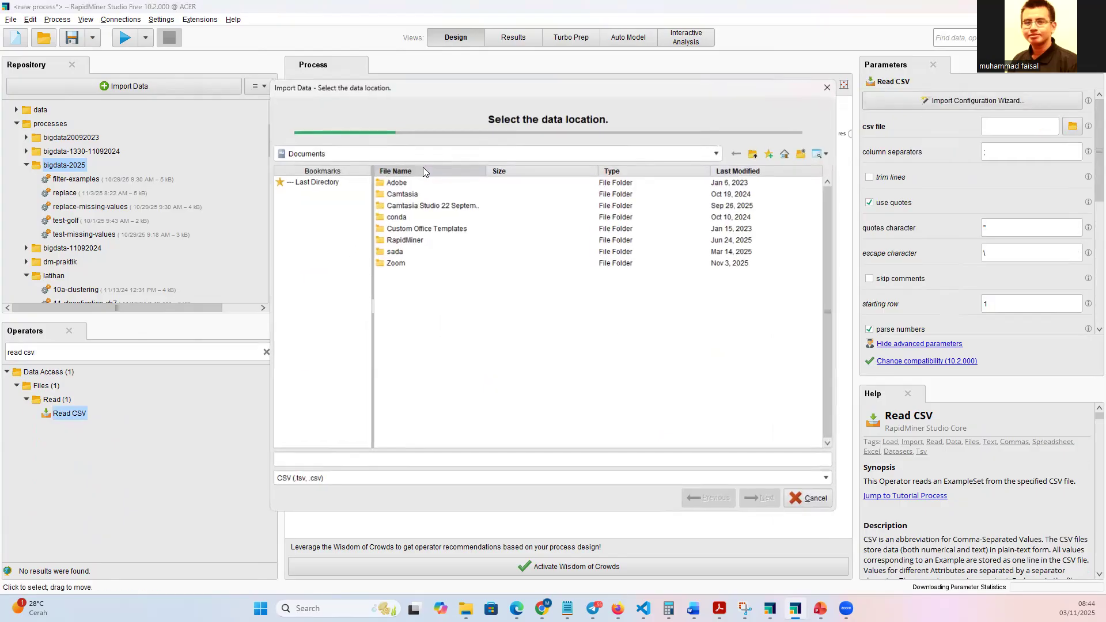
left_click(334, 182)
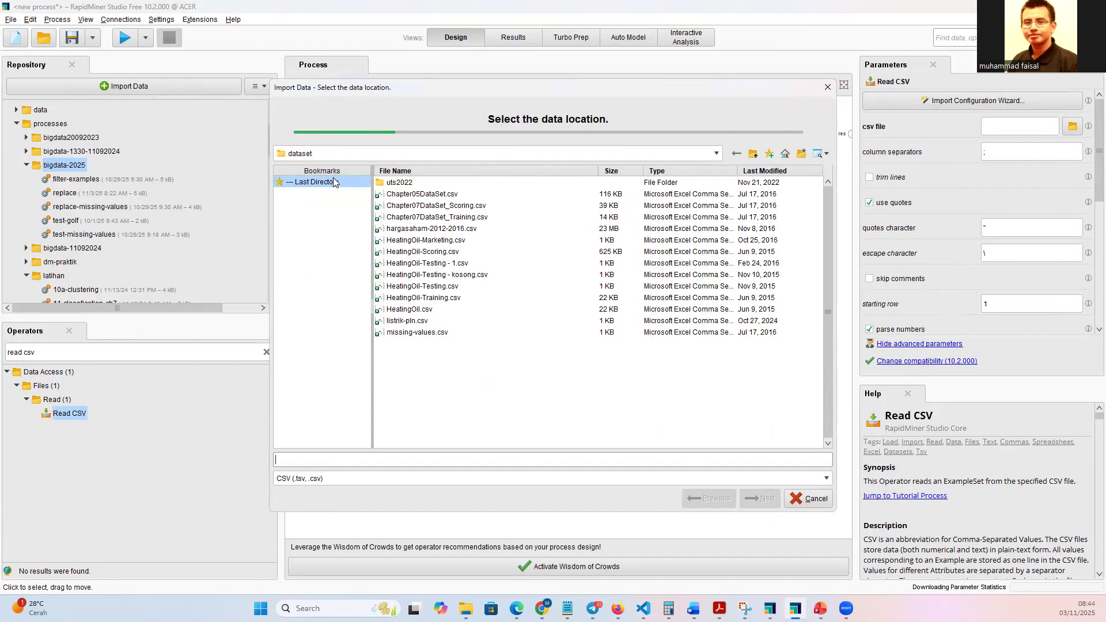
left_click(419, 333)
left_click(745, 497)
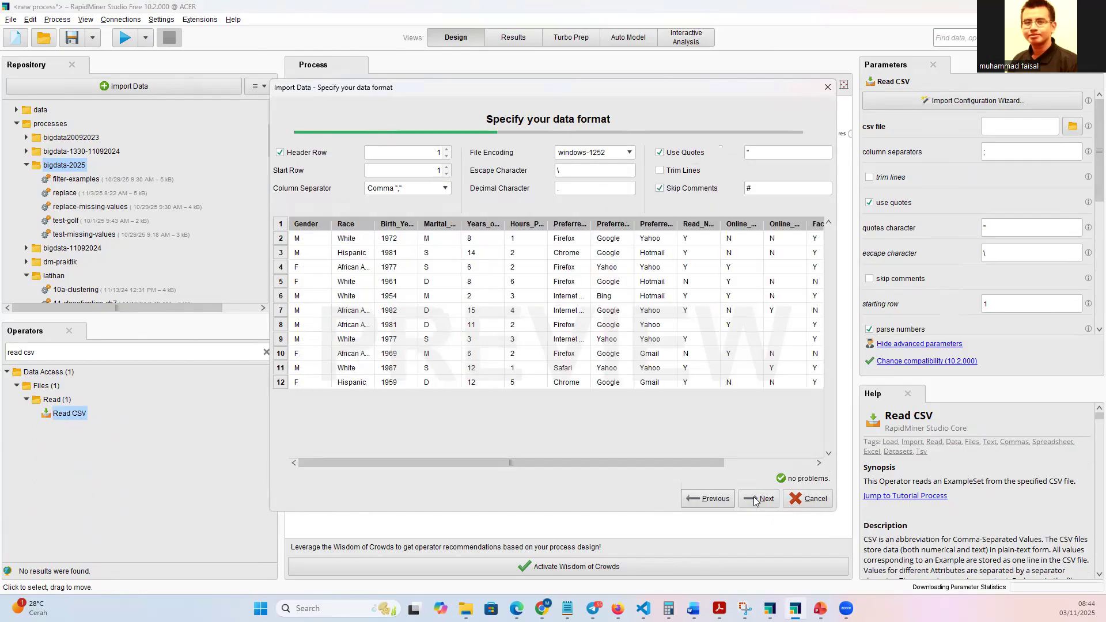
left_click(753, 499)
left_click(756, 498)
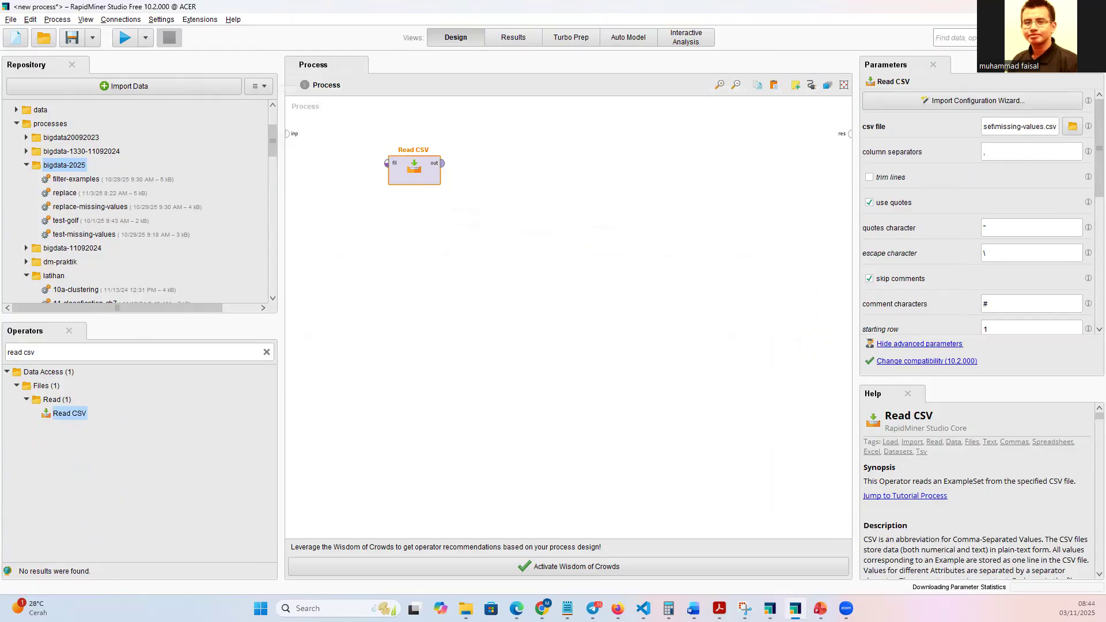
key("alt+Tab")
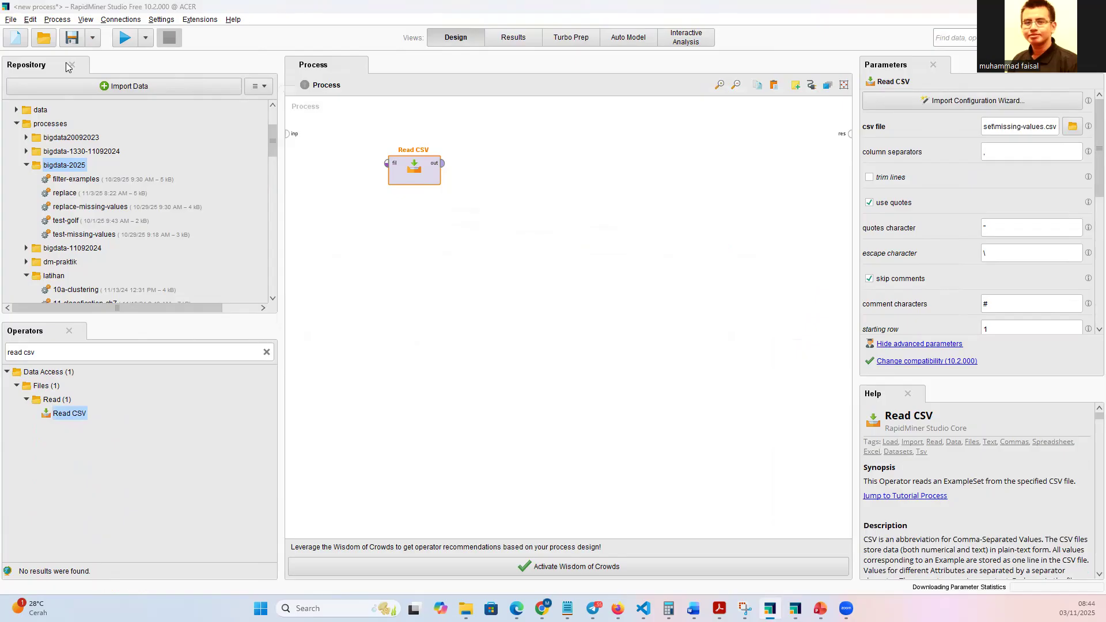
key("alt+Tab")
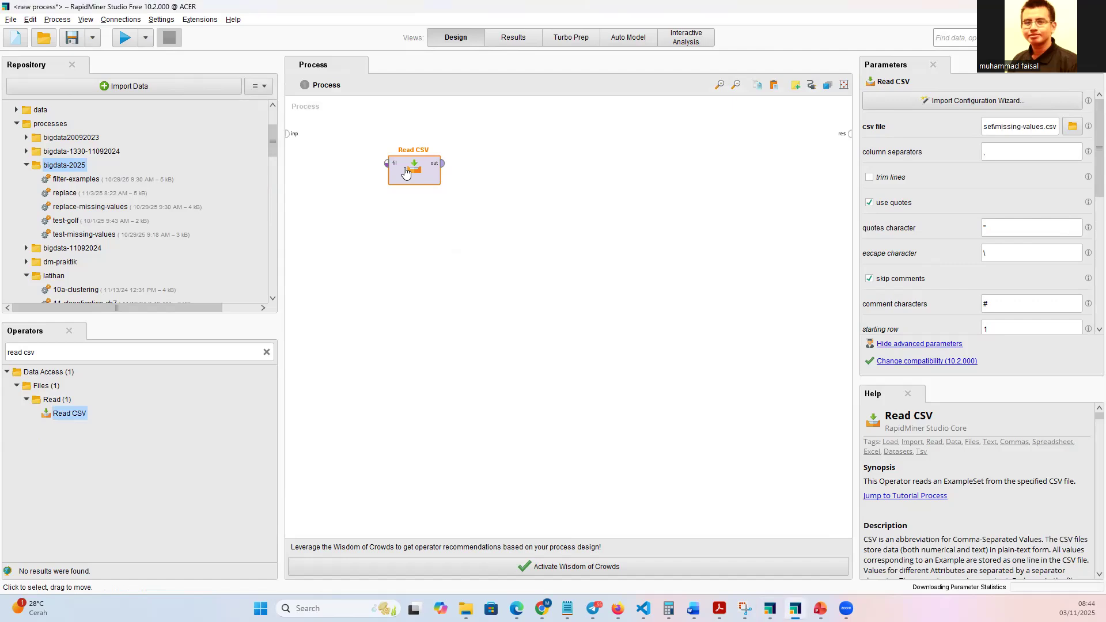
Add a Replace Missing Values operator beside Read CSV and connect the Read CSV output to its example set input.
left_click(266, 352)
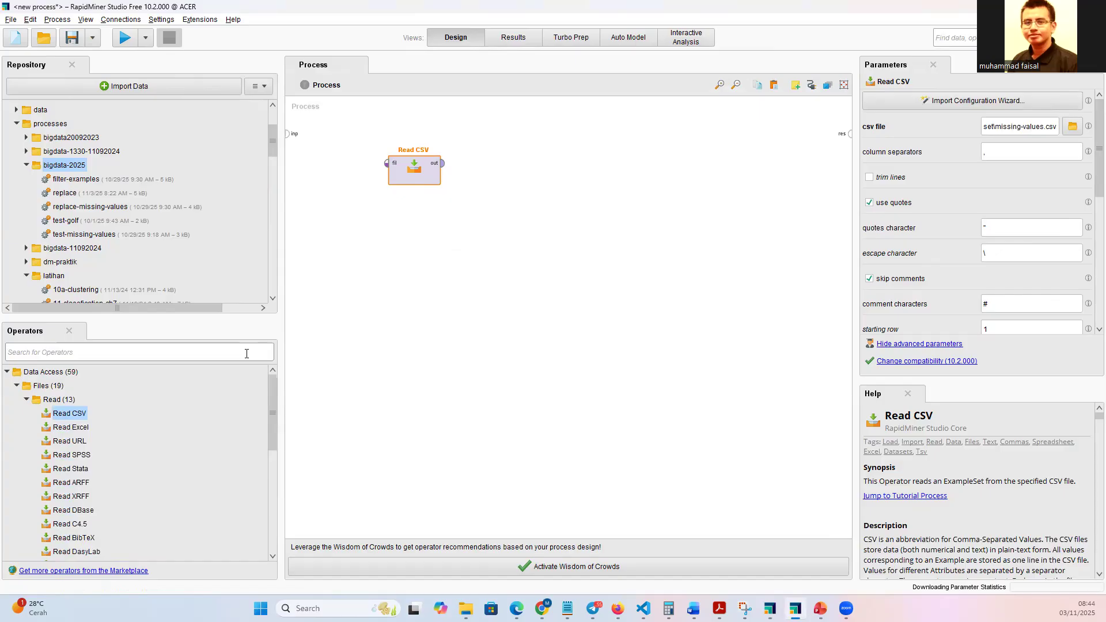
type("repla")
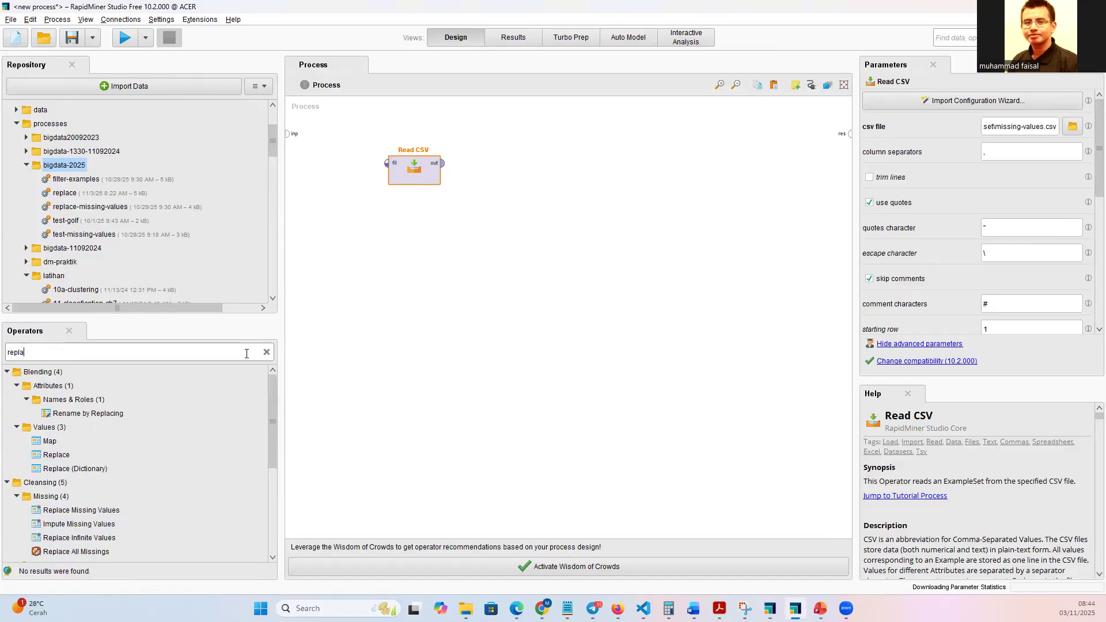
type("ce missing")
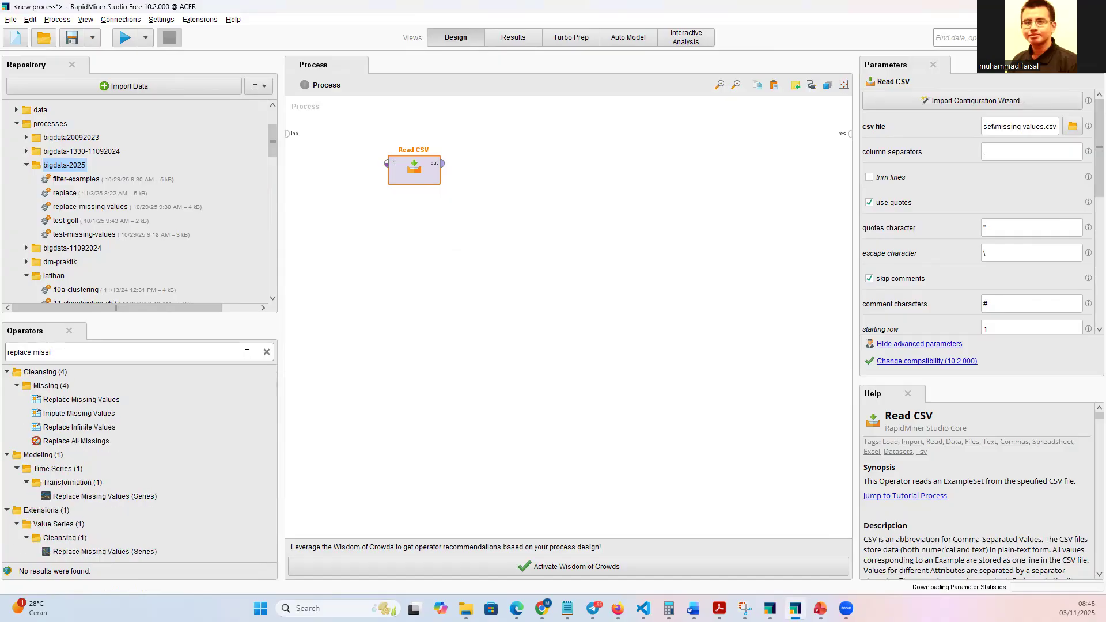
left_click_drag(69, 401, 308, 315)
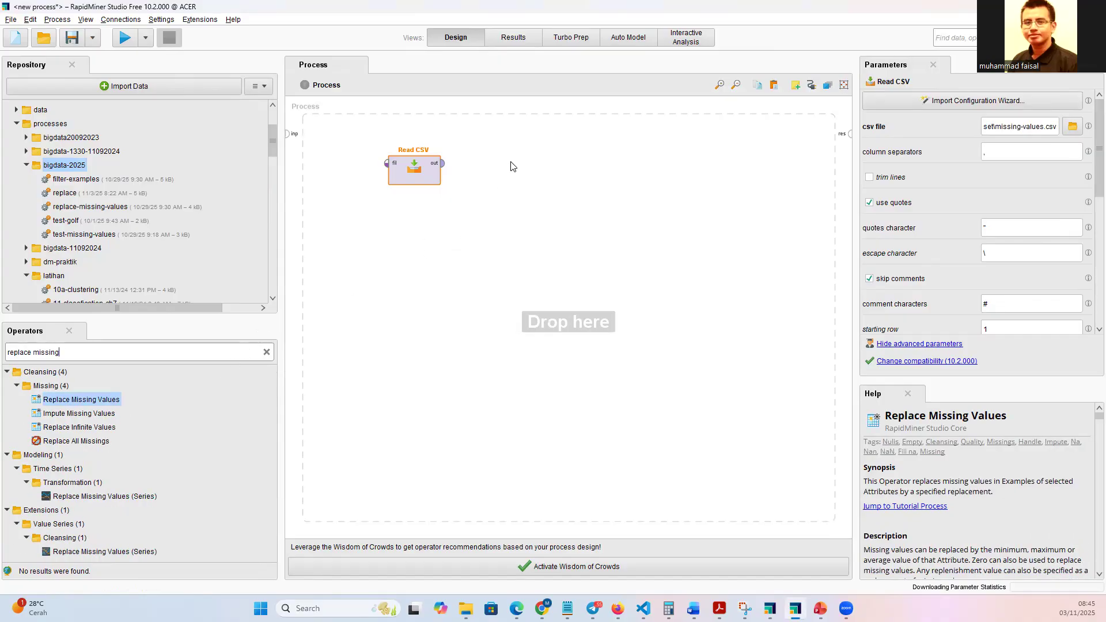
left_click_drag(512, 166, 512, 167)
left_click(442, 163)
left_click(464, 164)
left_click(483, 174)
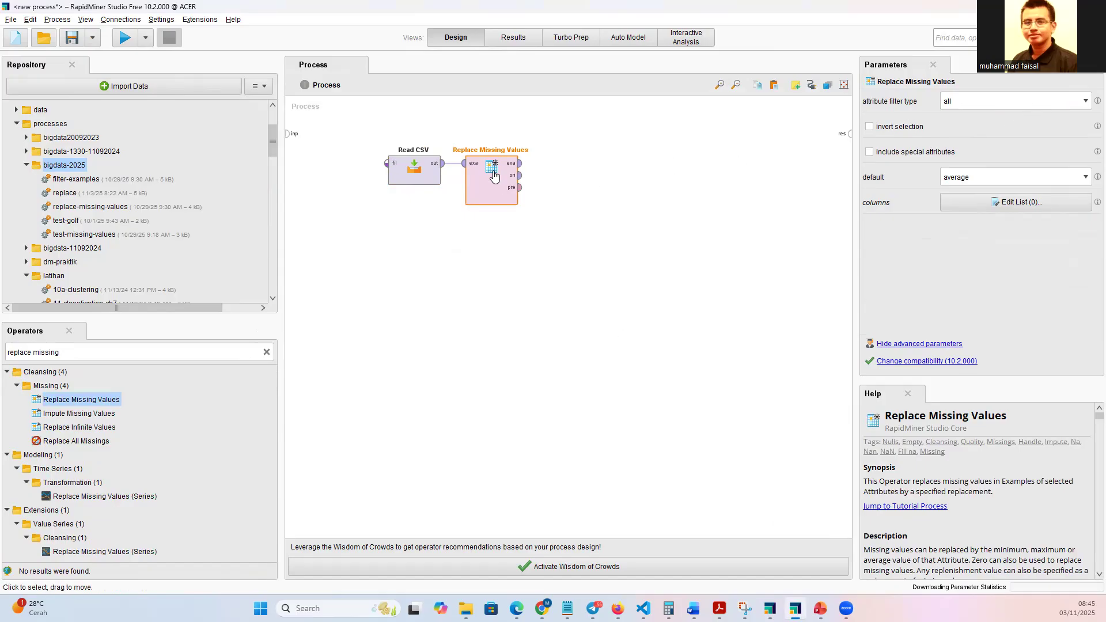
Configure Replace Missing Values for the single attribute Online_Gaming, with default set to value and replenishment value N.
left_click(544, 257)
left_click(500, 192)
left_click(1004, 106)
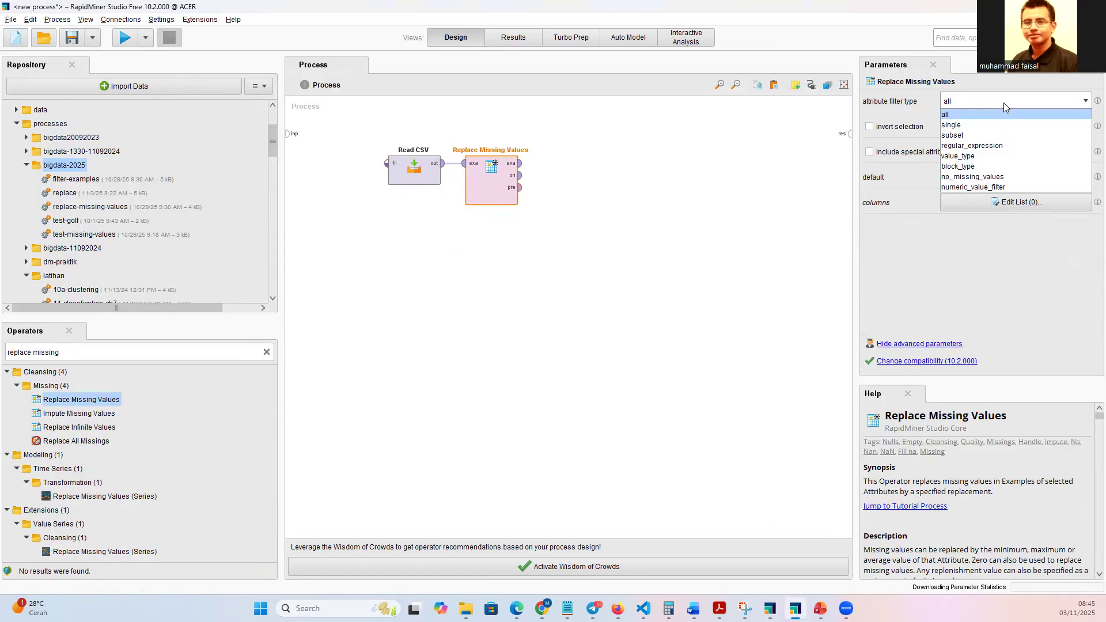
left_click(974, 122)
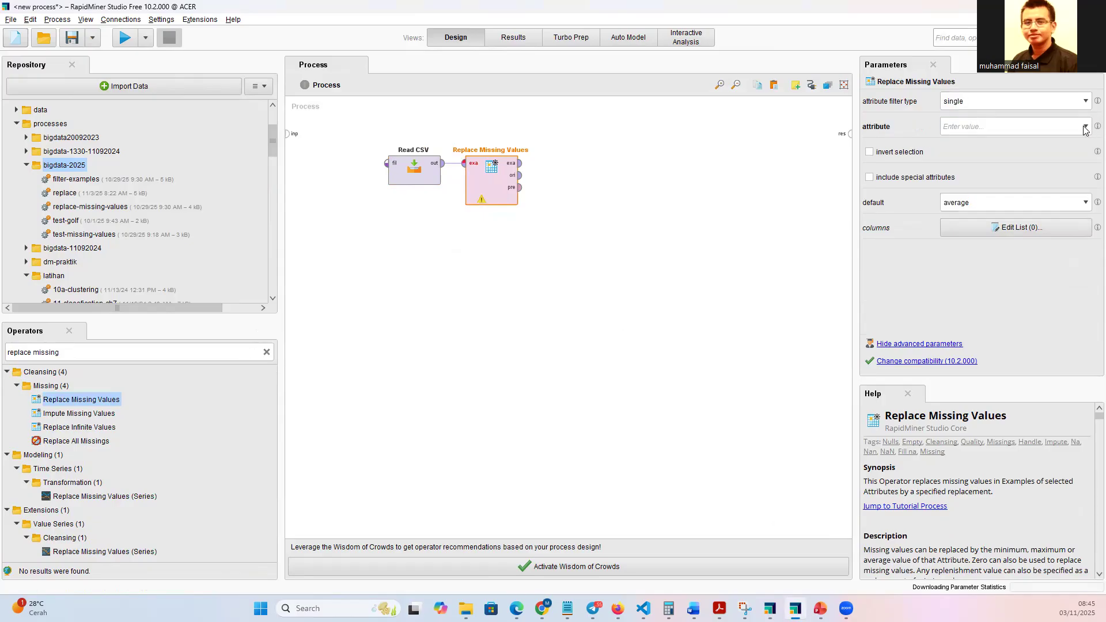
left_click(1085, 127)
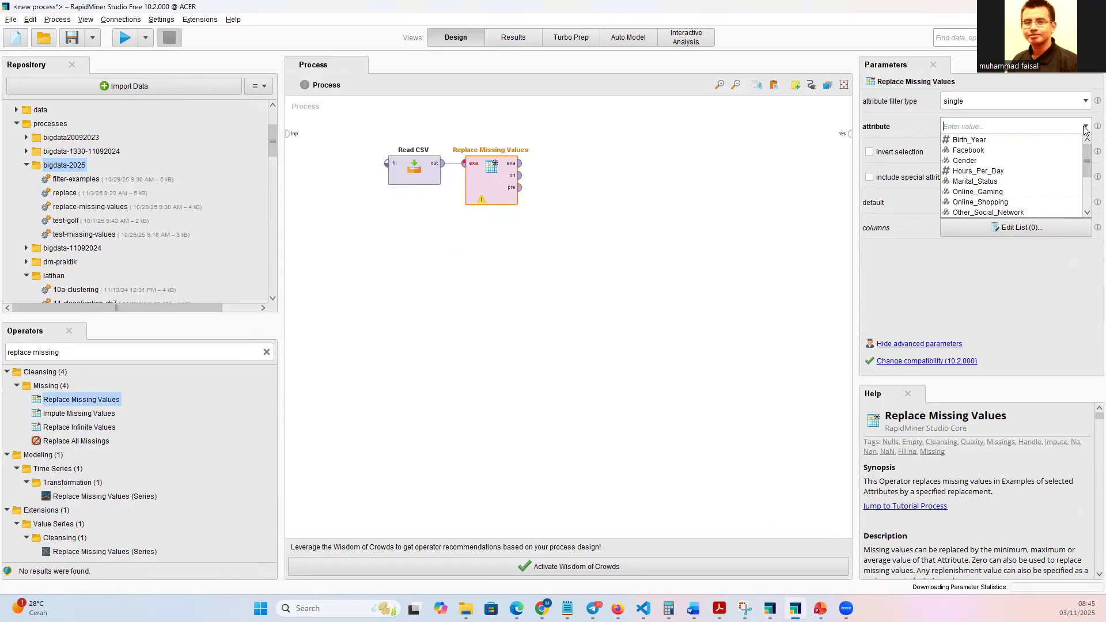
left_click(1009, 192)
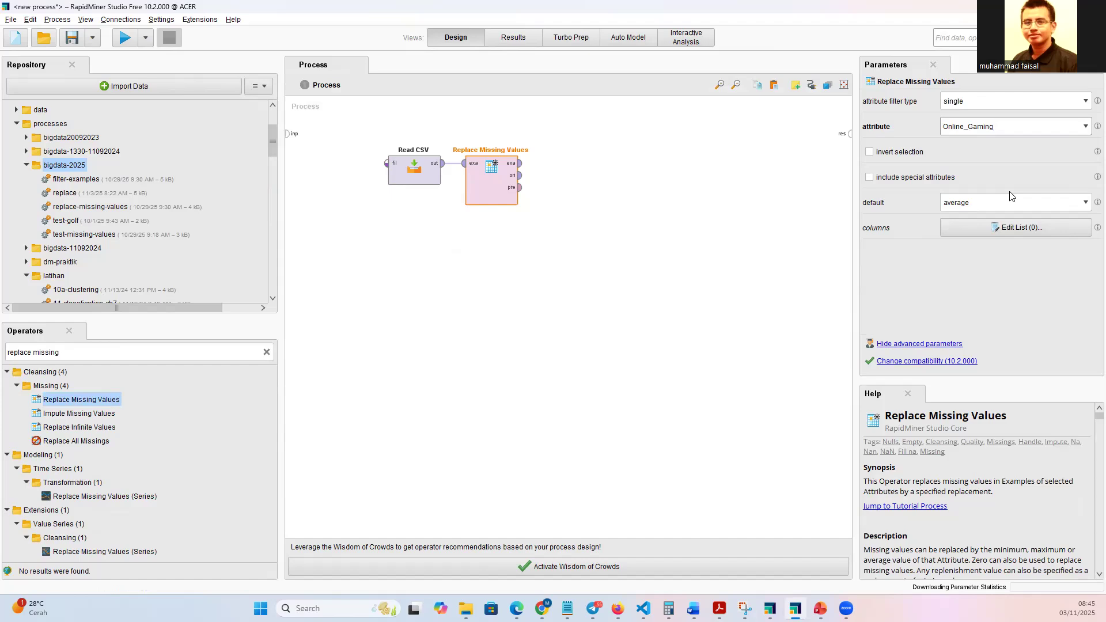
left_click(1015, 203)
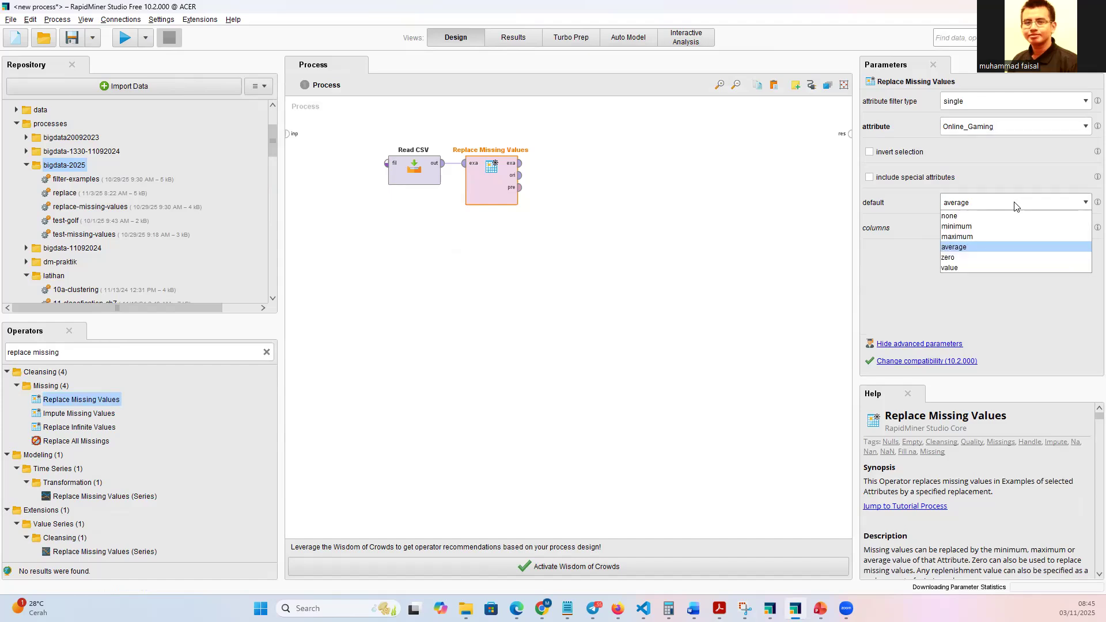
left_click(957, 268)
left_click(964, 255)
type("N")
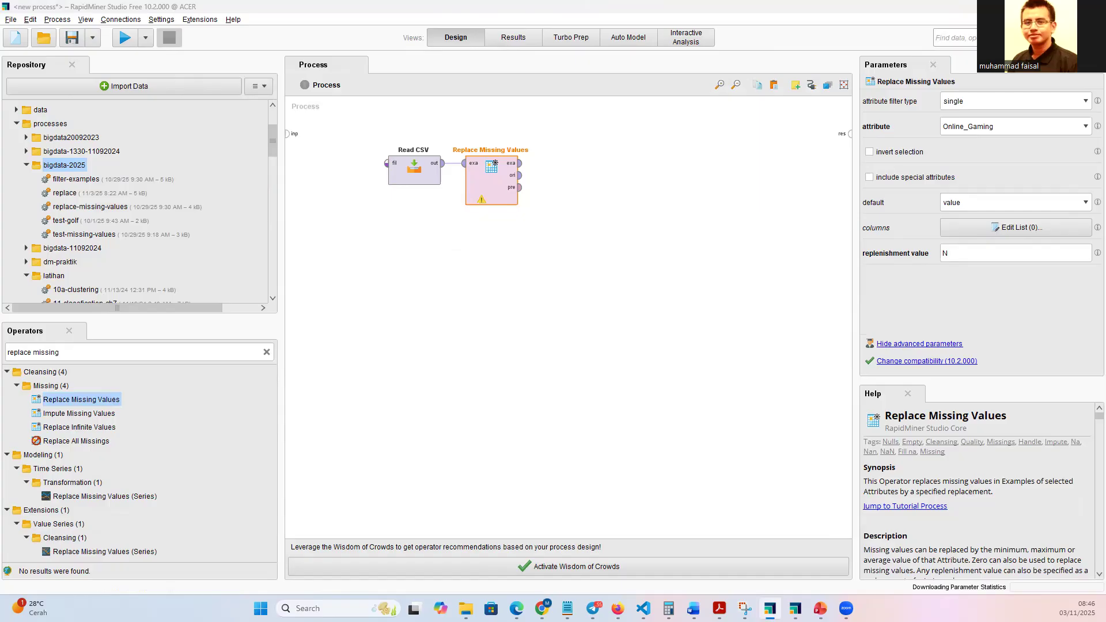
Connect the exa and ori outputs of Replace Missing Values to the process results and try to run the process.
left_click(537, 222)
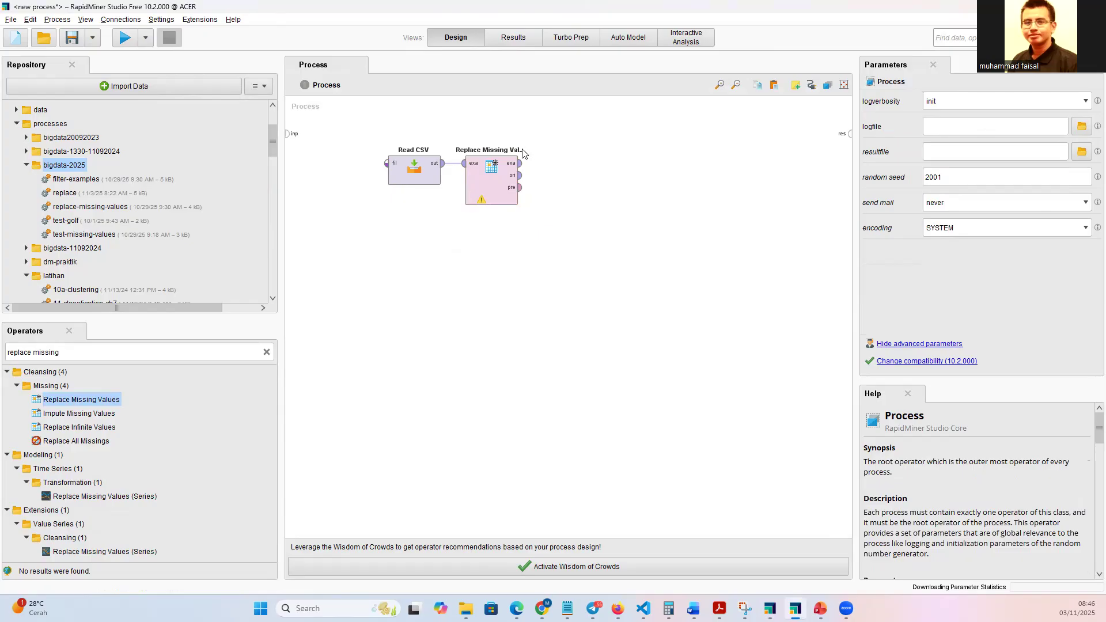
double_click(520, 163)
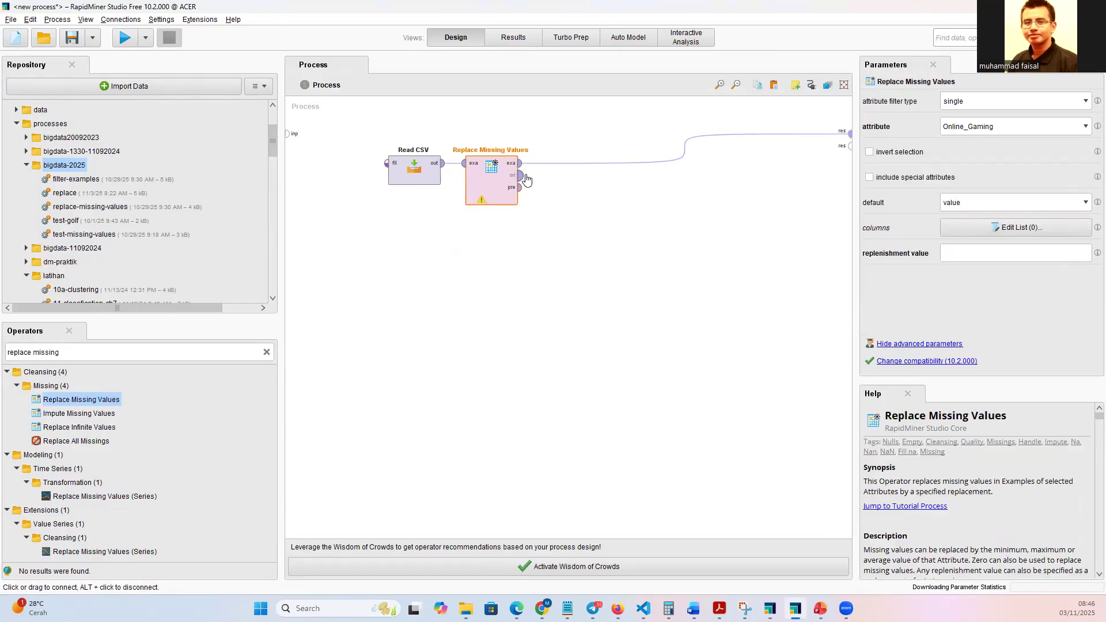
double_click(520, 175)
left_click_drag(490, 185, 528, 157)
left_click(126, 38)
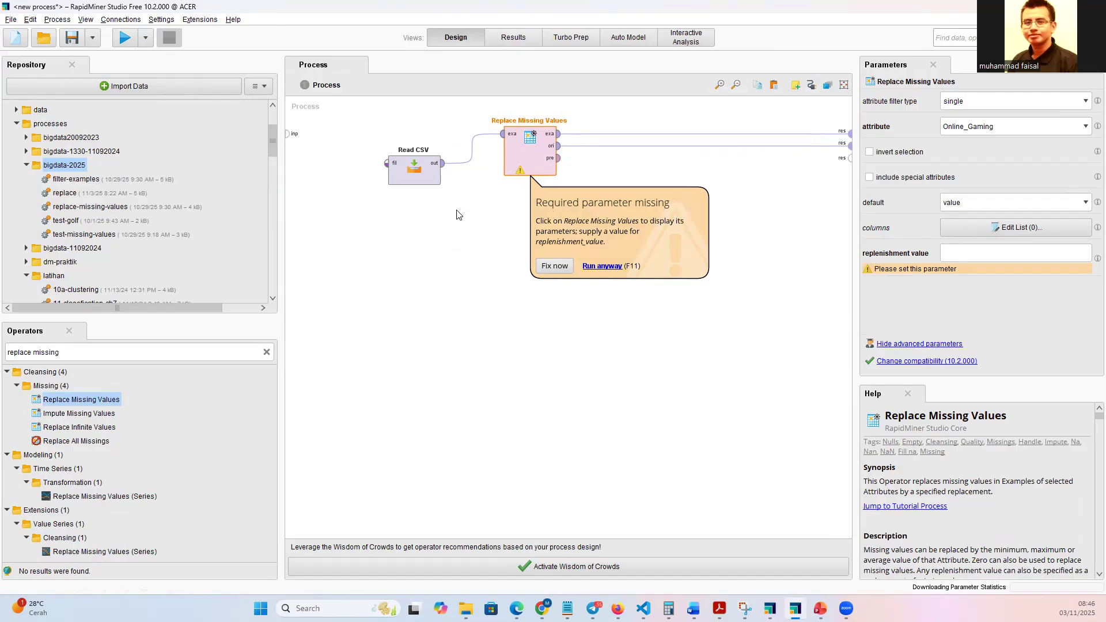
Enter N again as the replenishment value of Replace Missing Values and run the process.
left_click(423, 176)
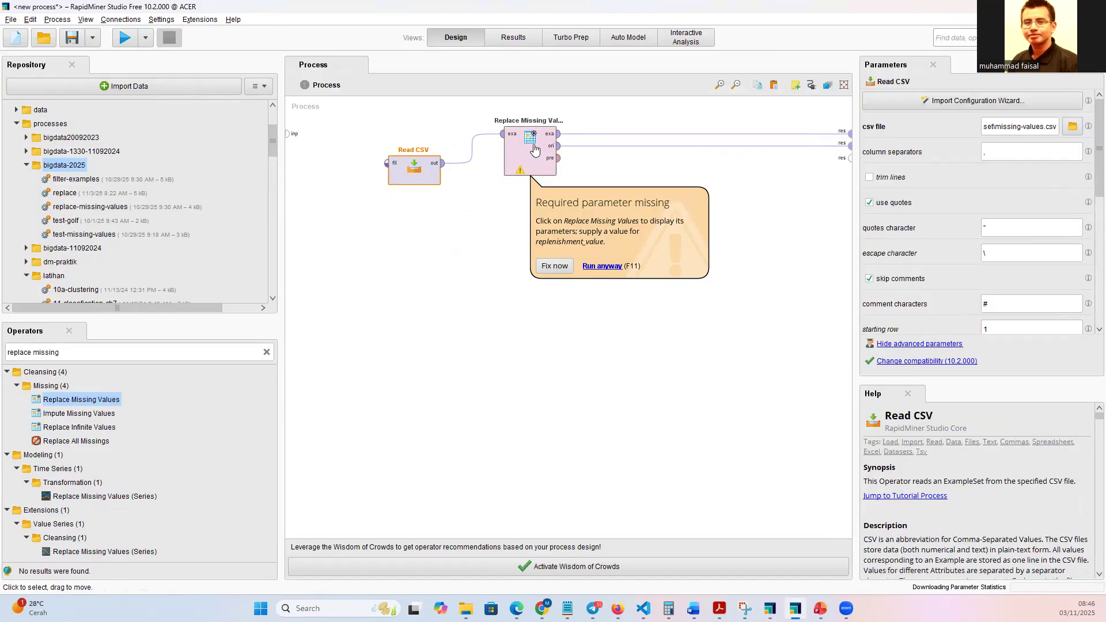
left_click(535, 151)
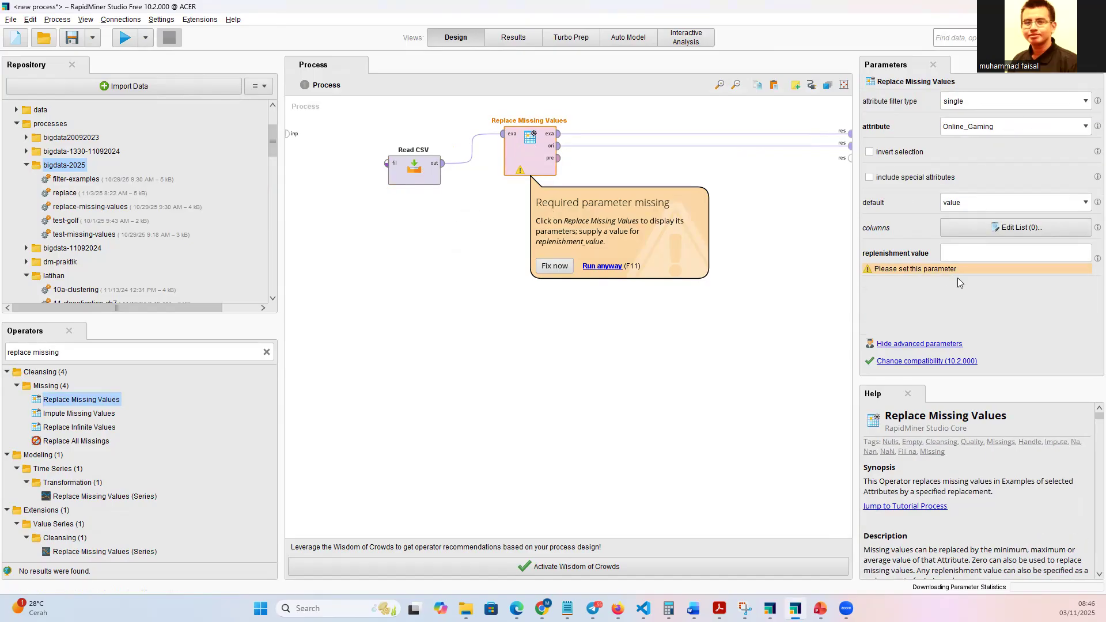
left_click(969, 252)
type("N")
left_click(127, 38)
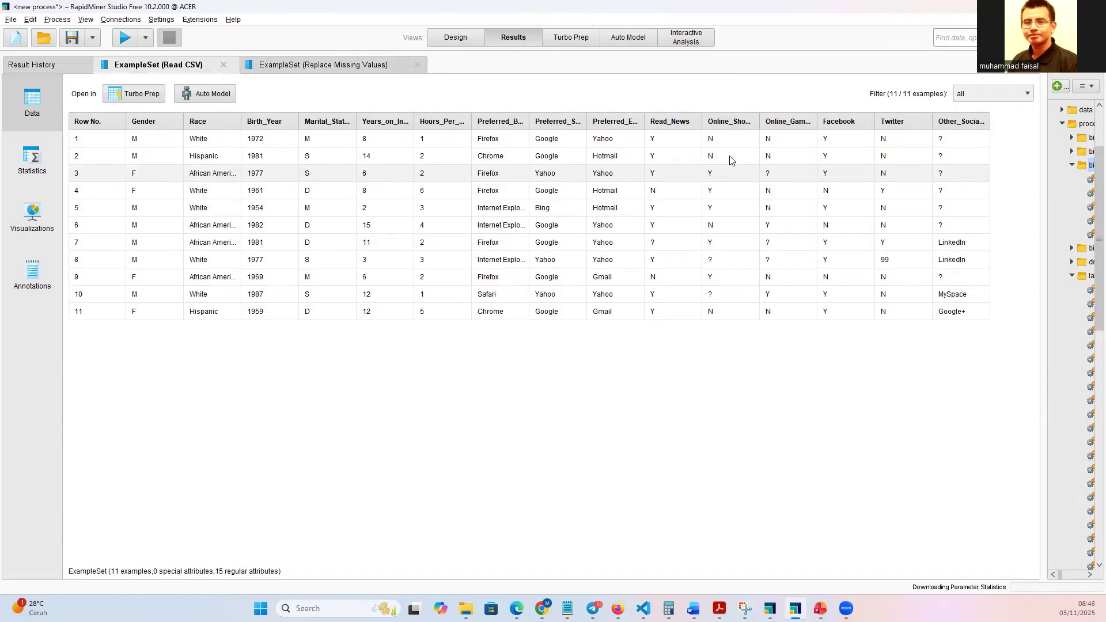
Examine the Replace Missing Values result table for missing entries in the Read_News and Online_Shopping columns.
left_click(359, 64)
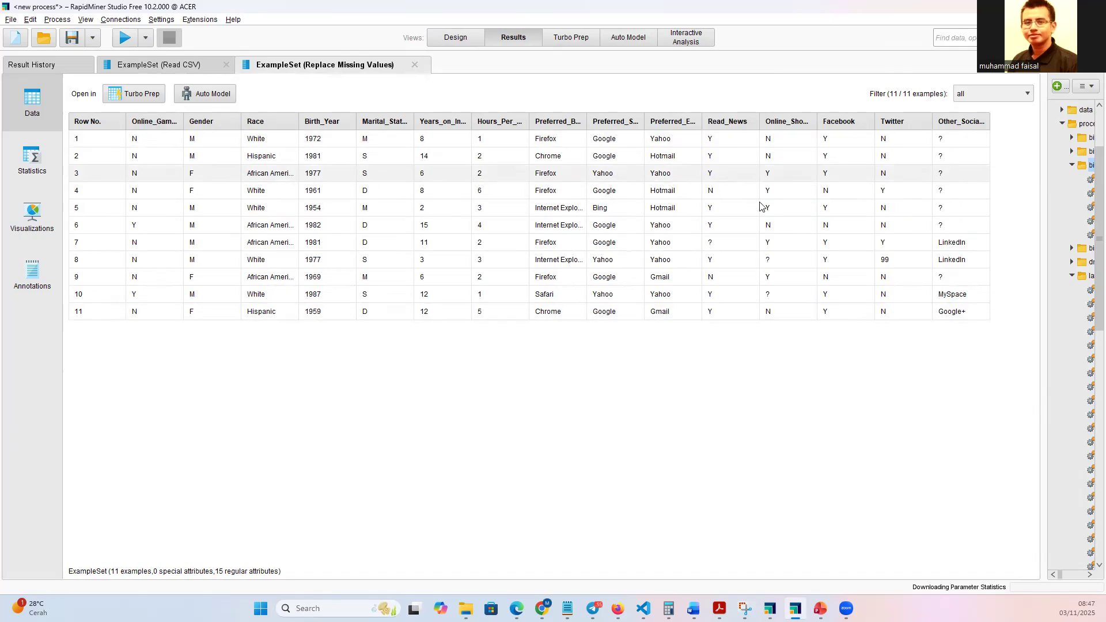
left_click(727, 249)
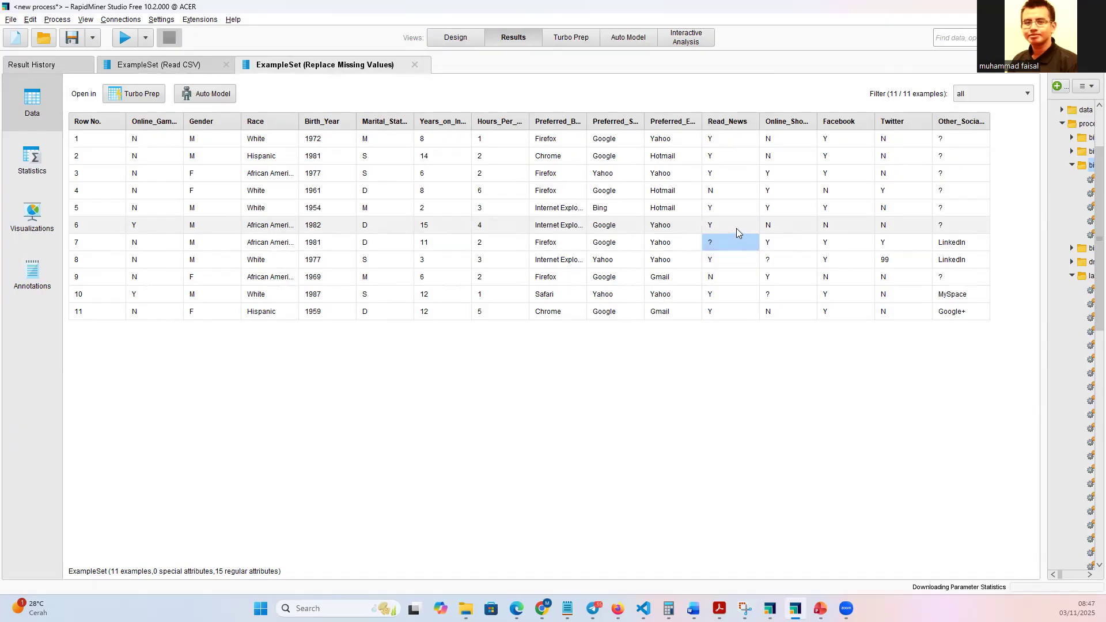
left_click(782, 260)
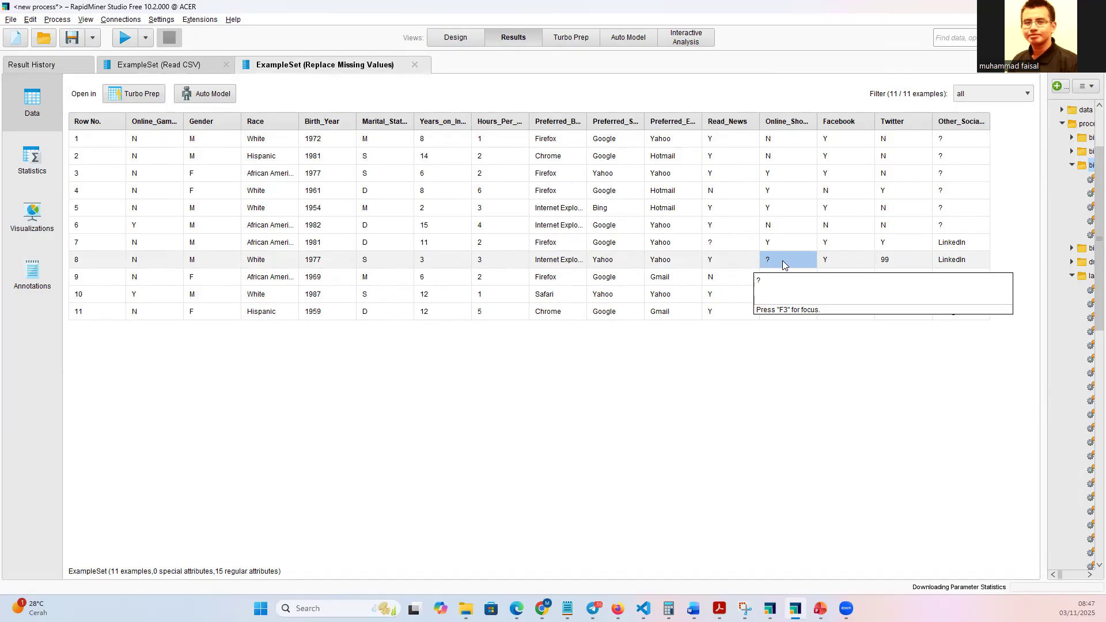
left_click(789, 296)
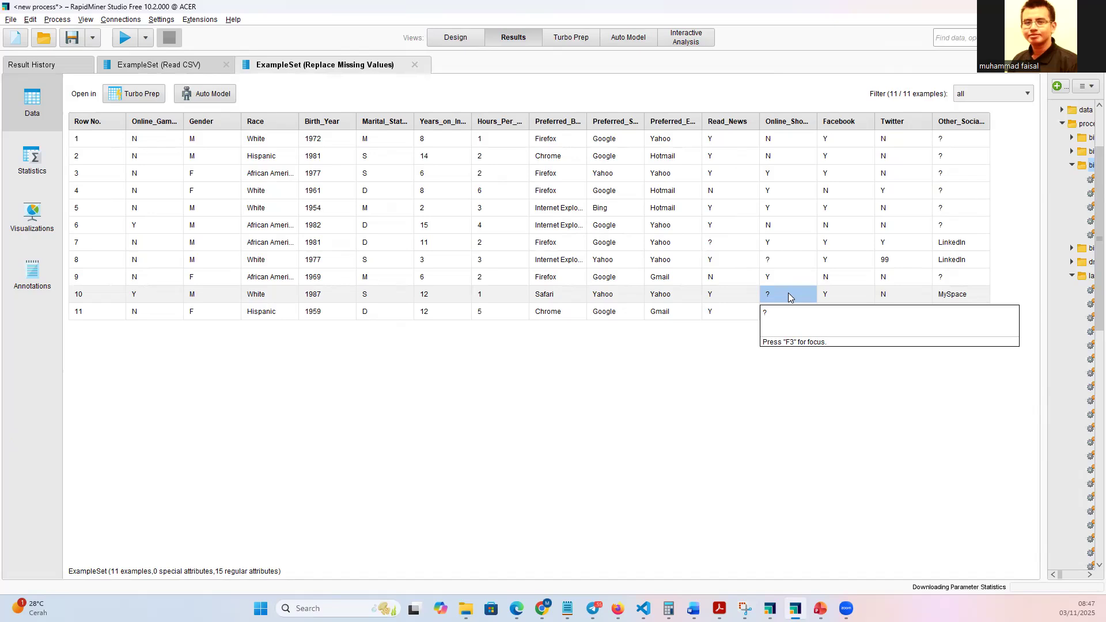
Return to the process design and add a Filter Examples operator after Replace Missing Values.
left_click(456, 37)
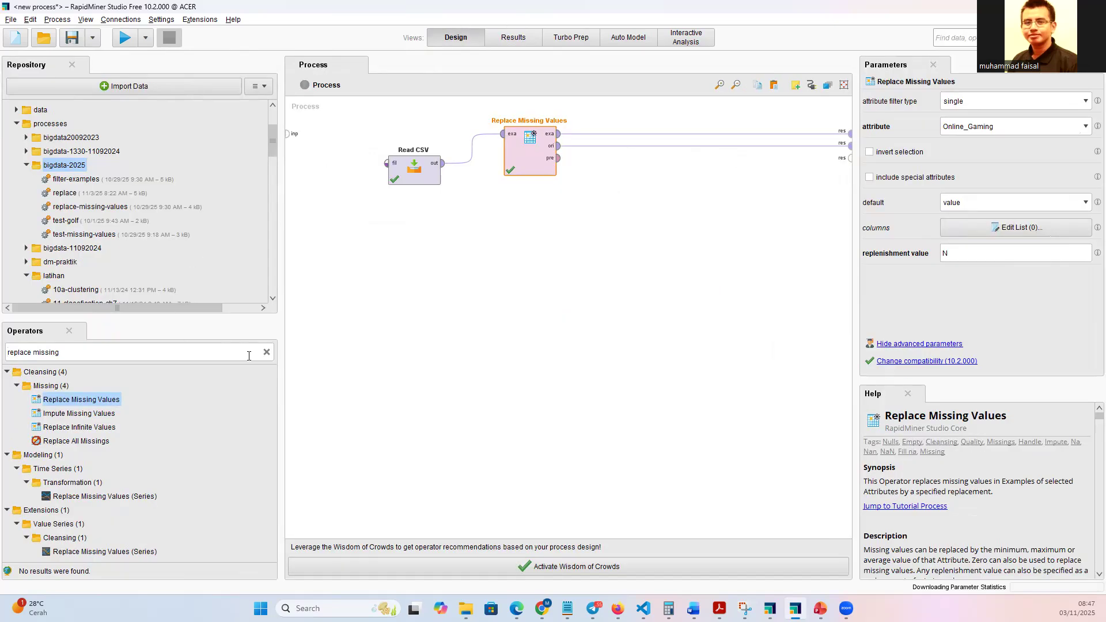
left_click(266, 352)
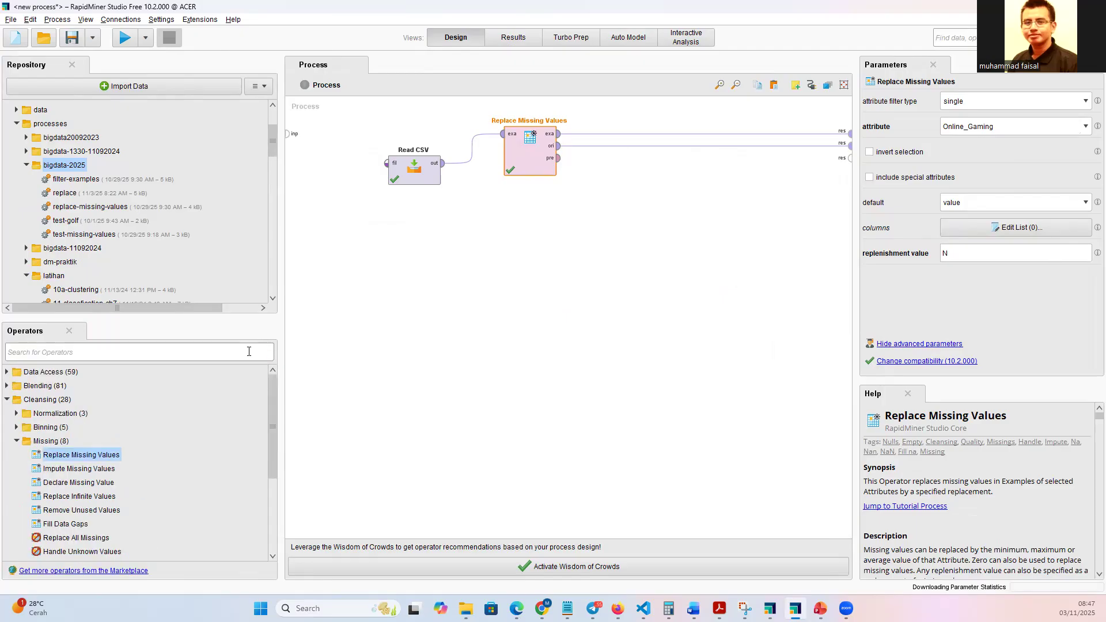
type("fi,lte")
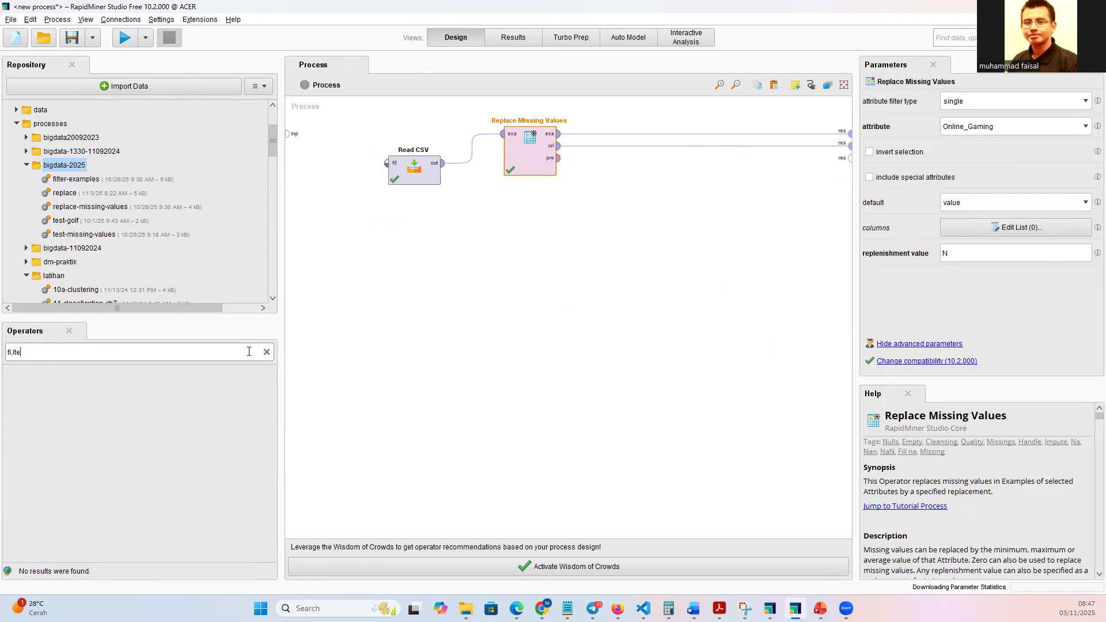
key("BackSpace")
key("BackSpace")
key("BackSpace")
key("BackSpace")
type("lter")
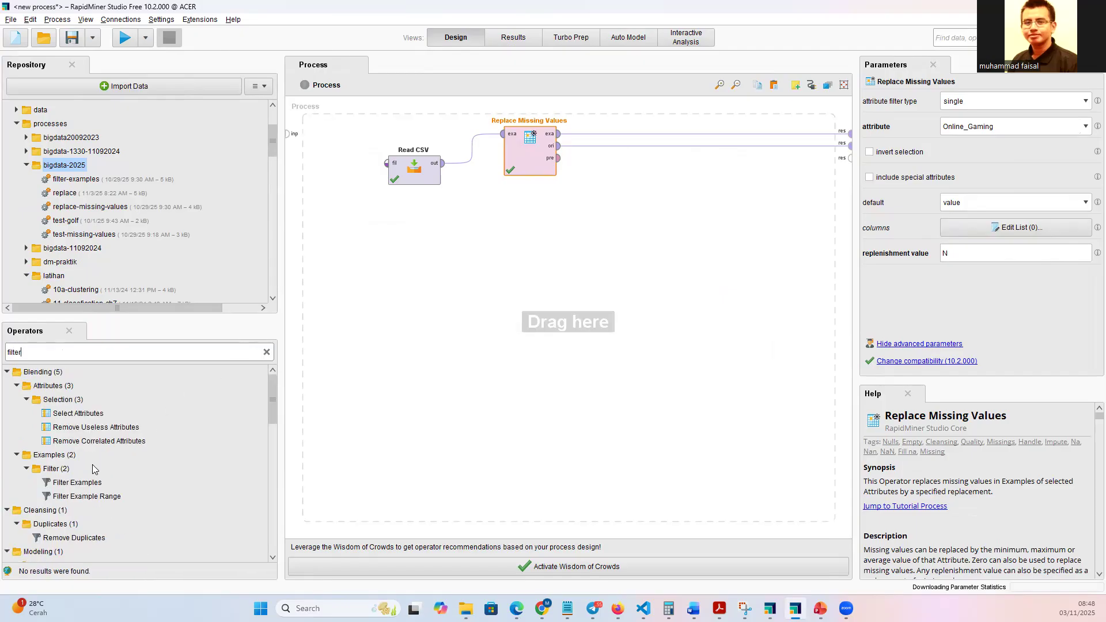
left_click_drag(87, 483, 638, 174)
Remove both result connections of Replace Missing Values and connect its exa output to the Filter Examples input, aligning the two operators.
left_click(702, 136)
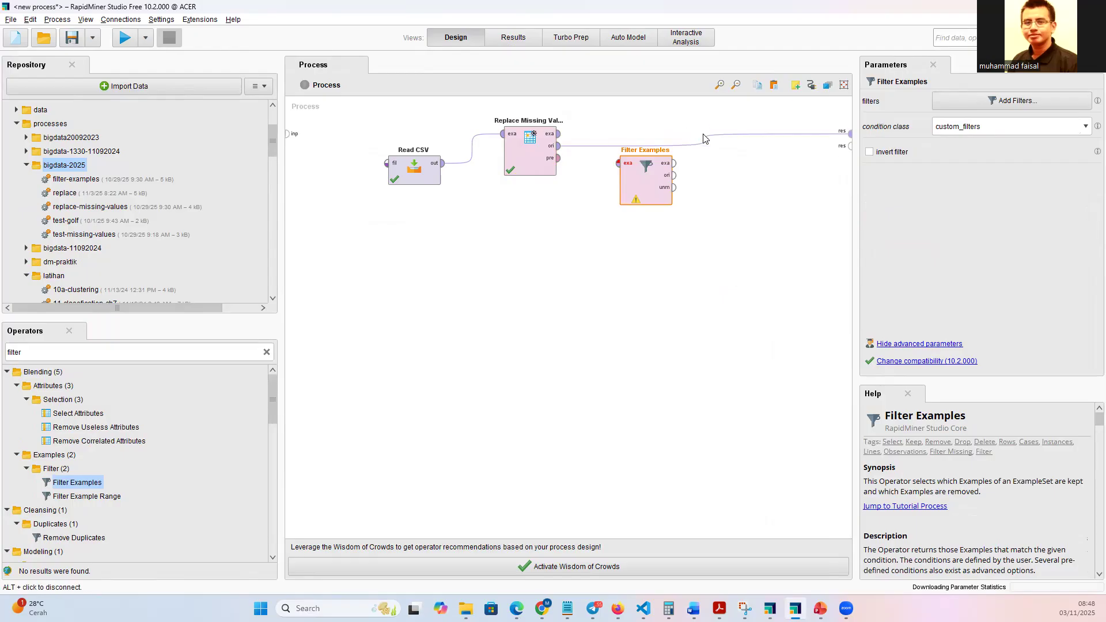
left_click(703, 140)
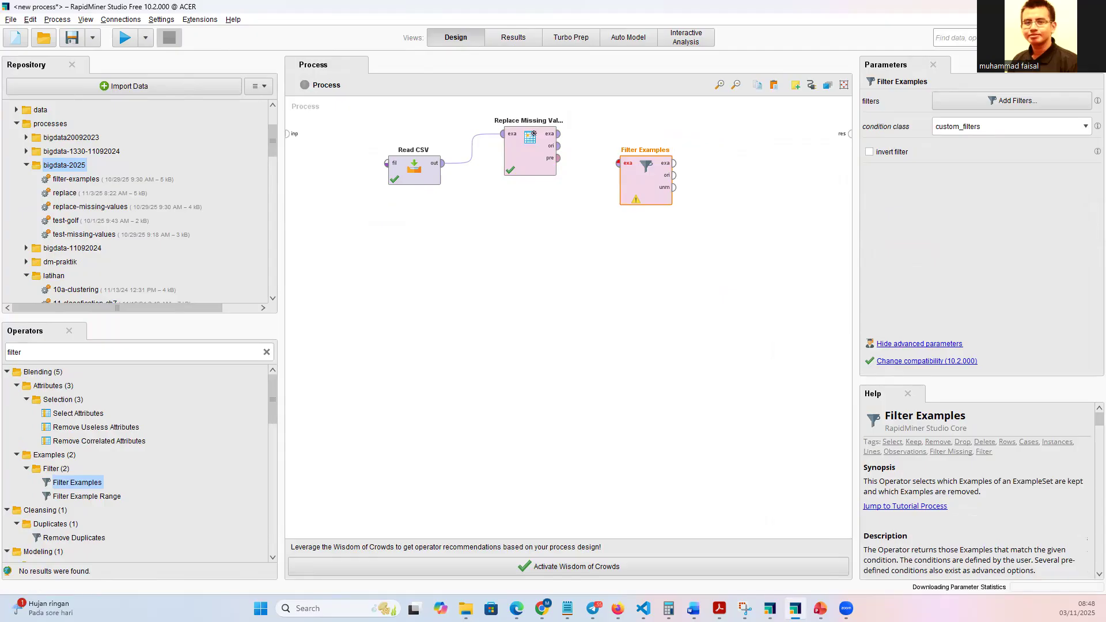
left_click_drag(645, 171, 662, 146)
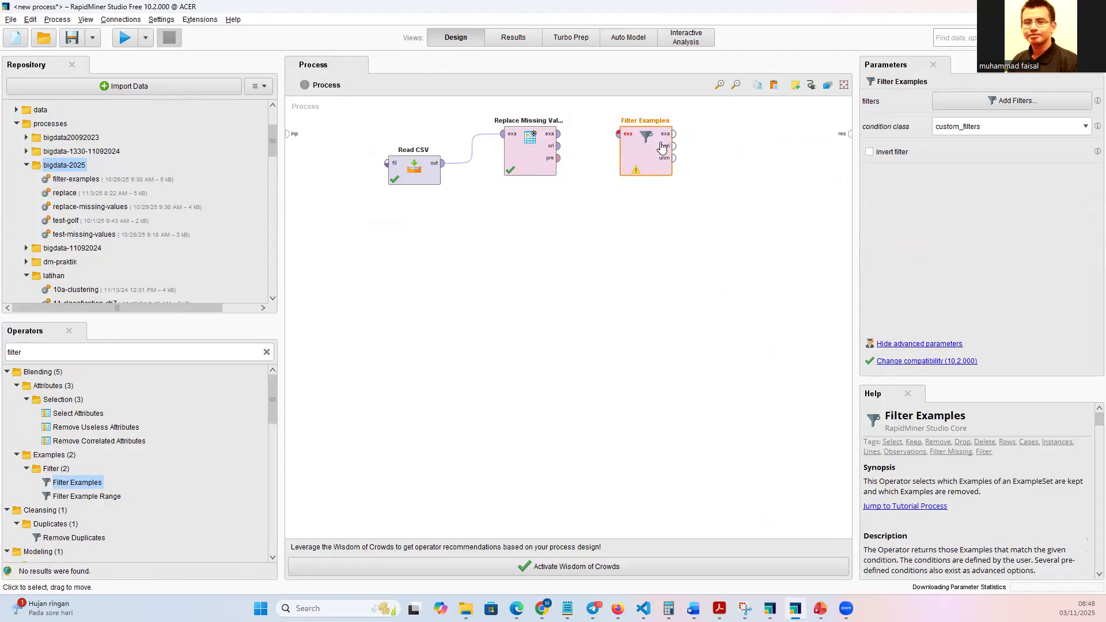
left_click(559, 134)
left_click(618, 134)
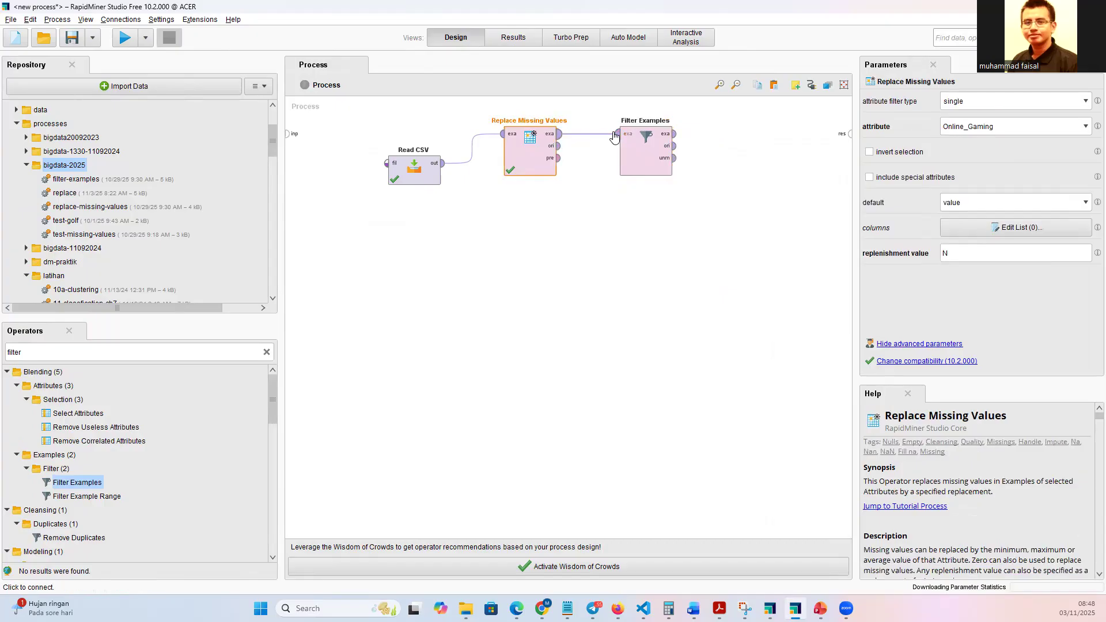
Define a custom filter in Filter Examples that keeps only rows where Online_Shopping is not missing.
left_click(649, 152)
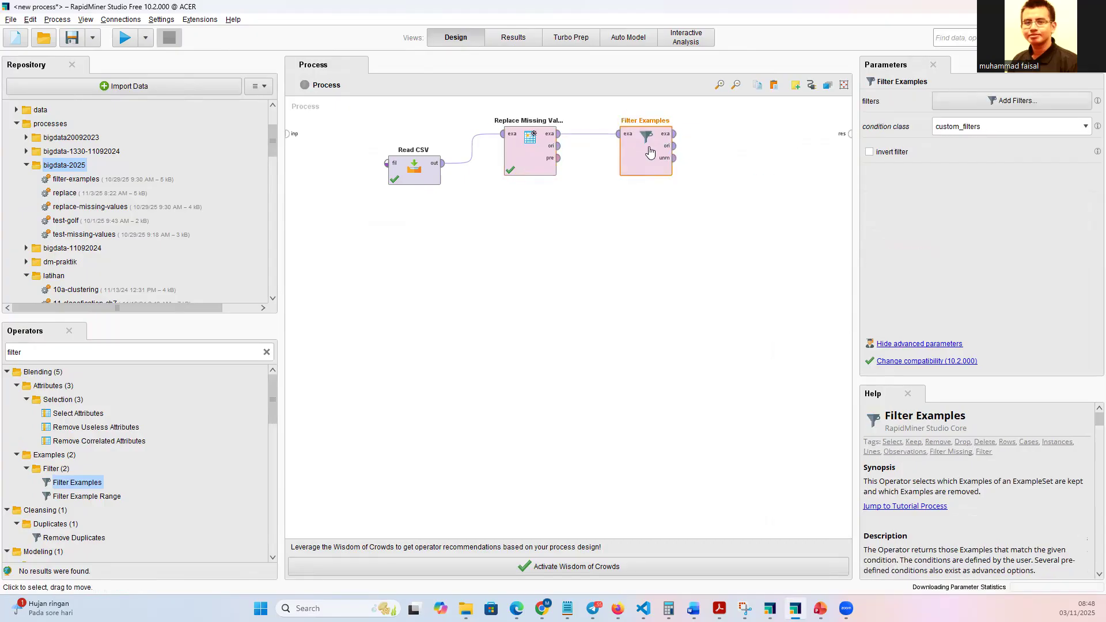
left_click(977, 104)
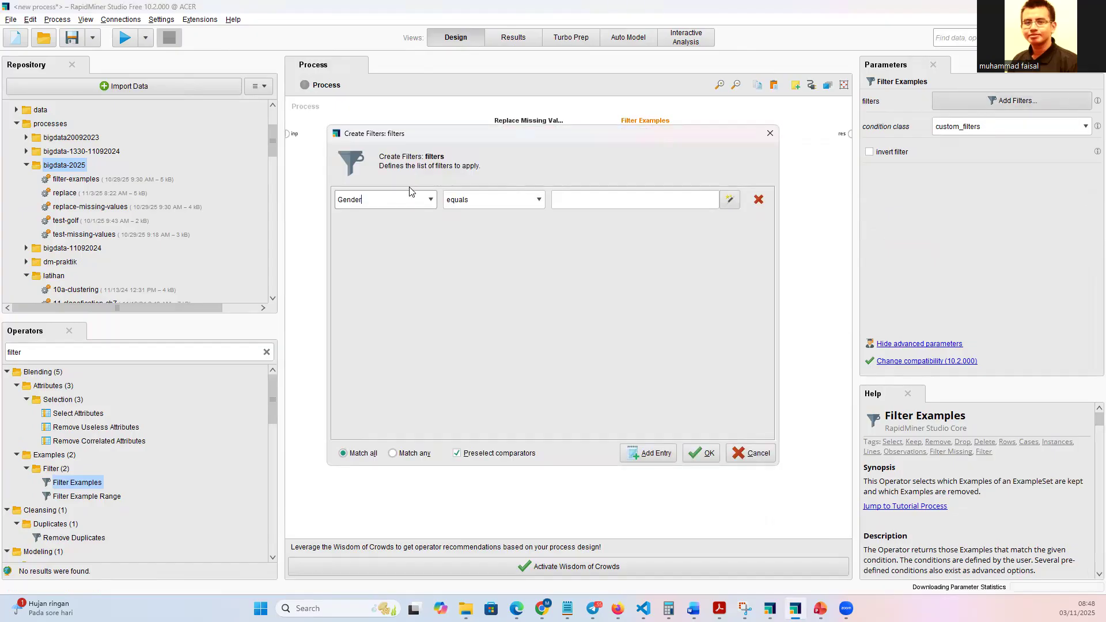
left_click(431, 201)
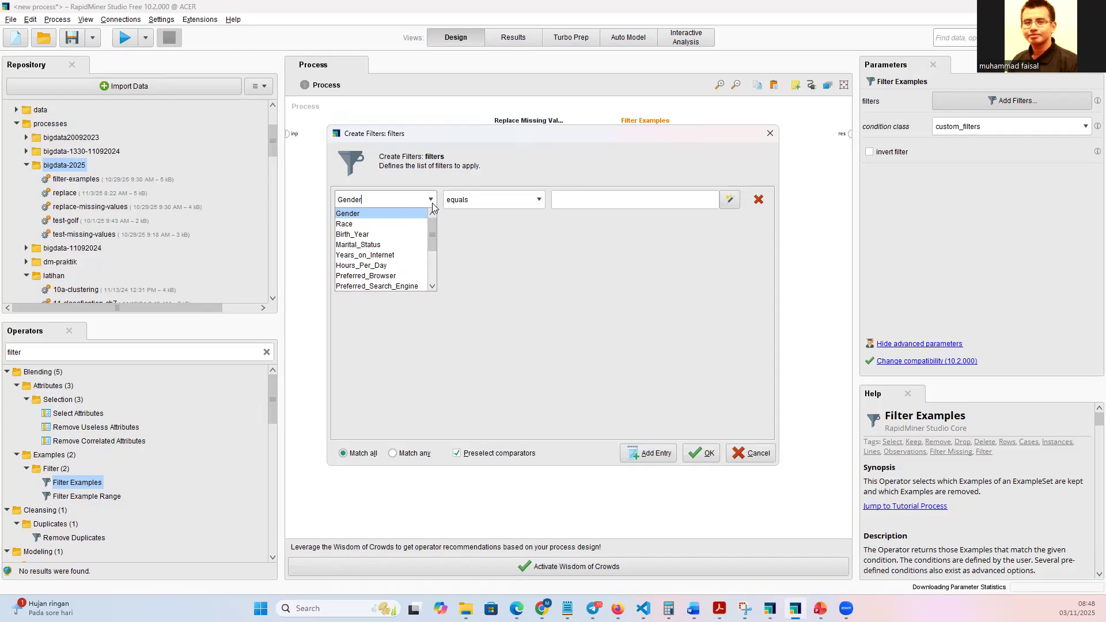
left_click_drag(434, 231, 430, 256)
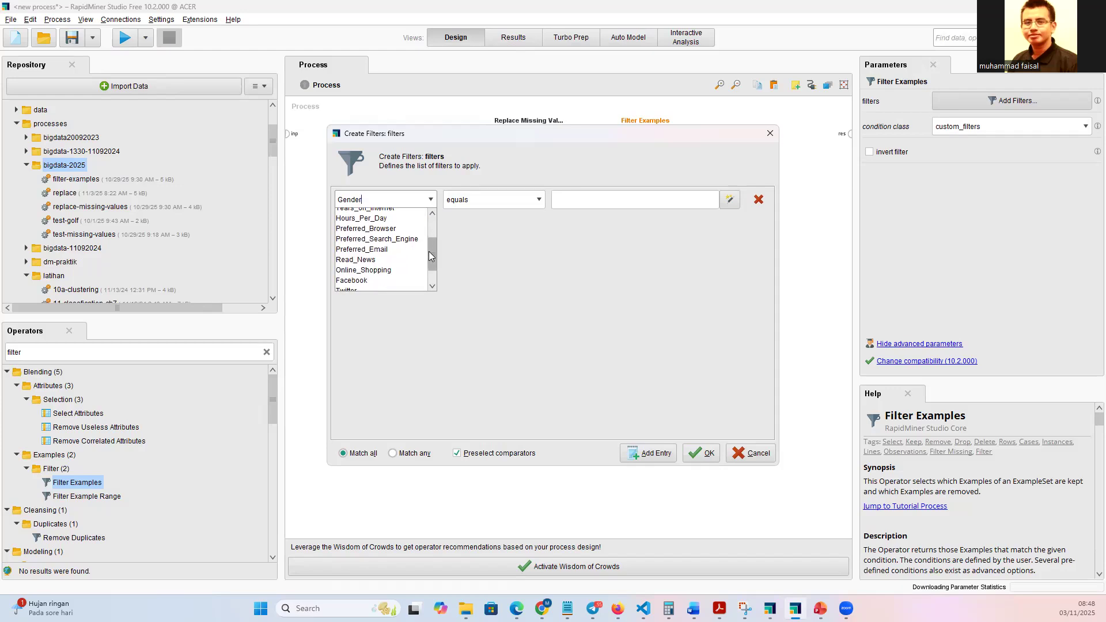
left_click(368, 269)
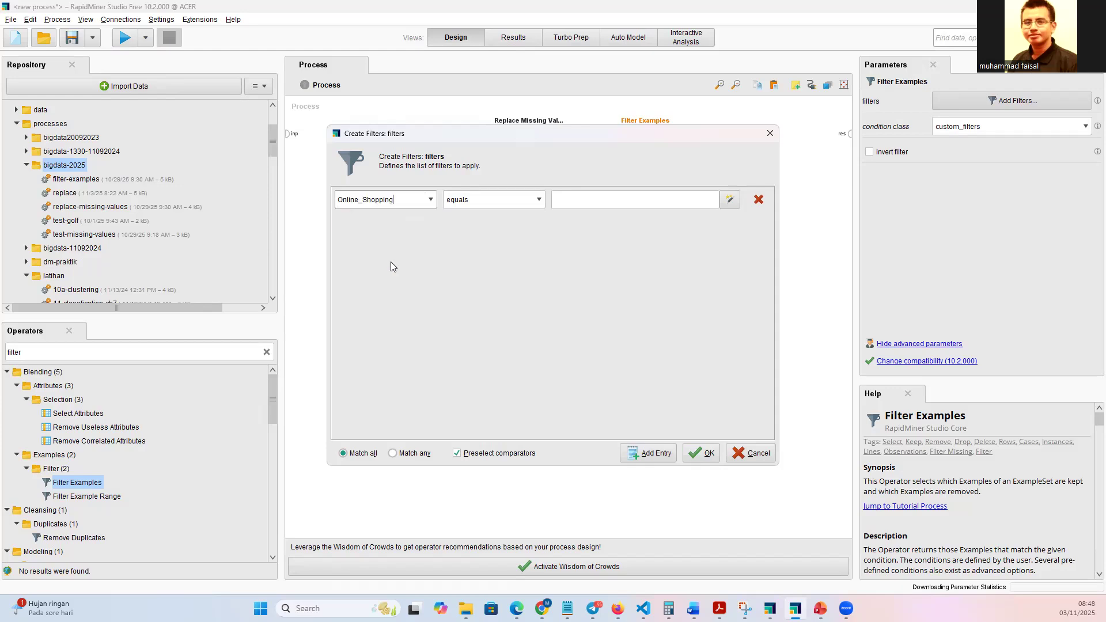
left_click(534, 203)
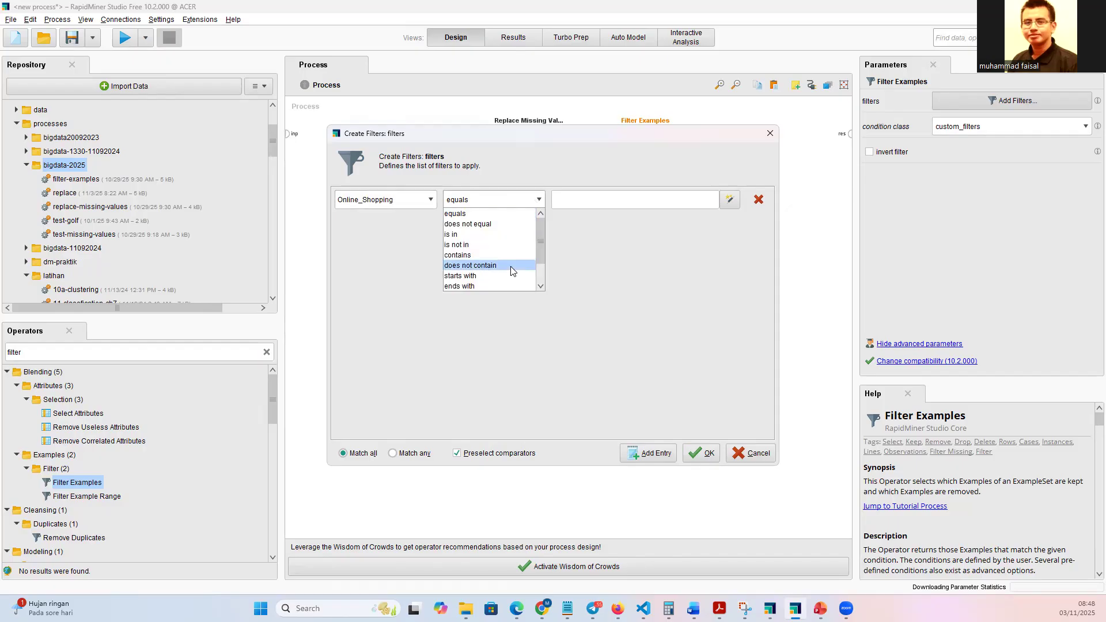
scroll(512, 270, "down", 1)
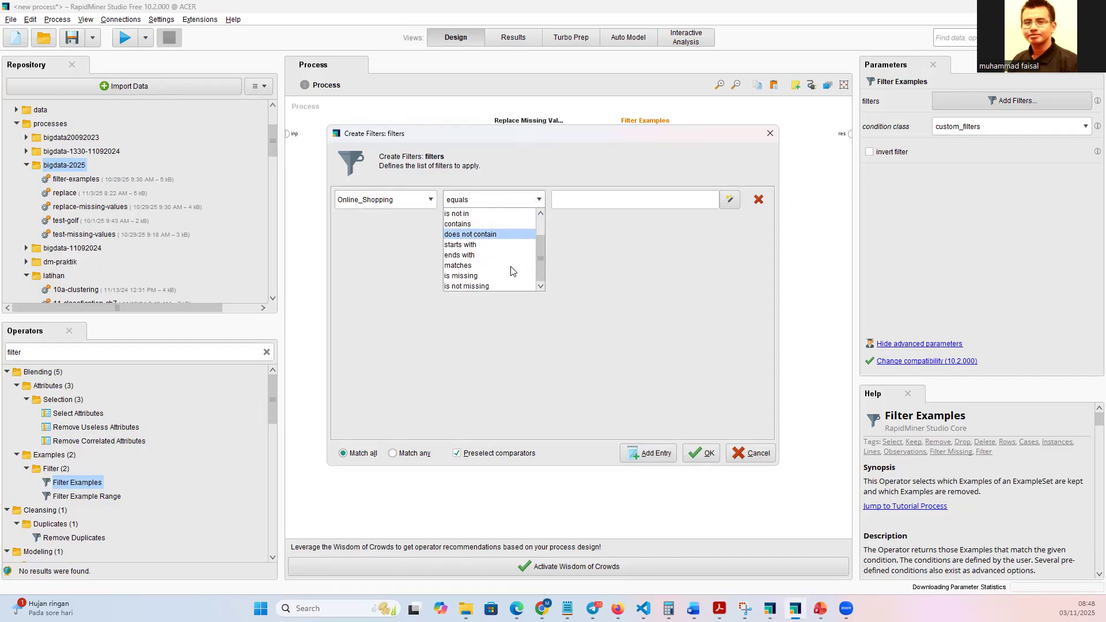
left_click(476, 286)
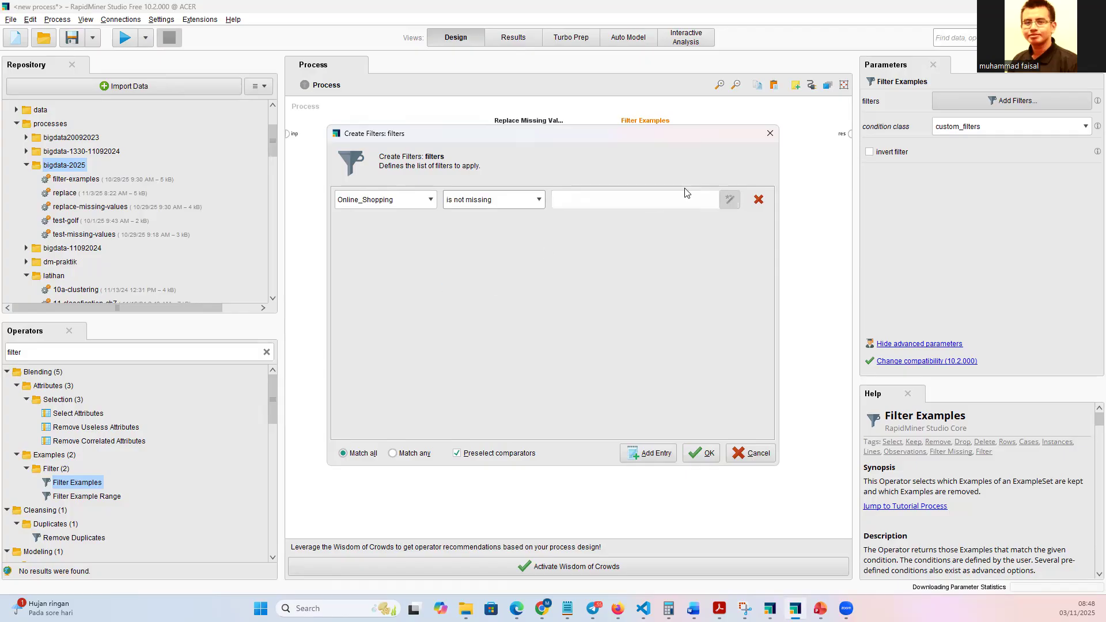
left_click(701, 453)
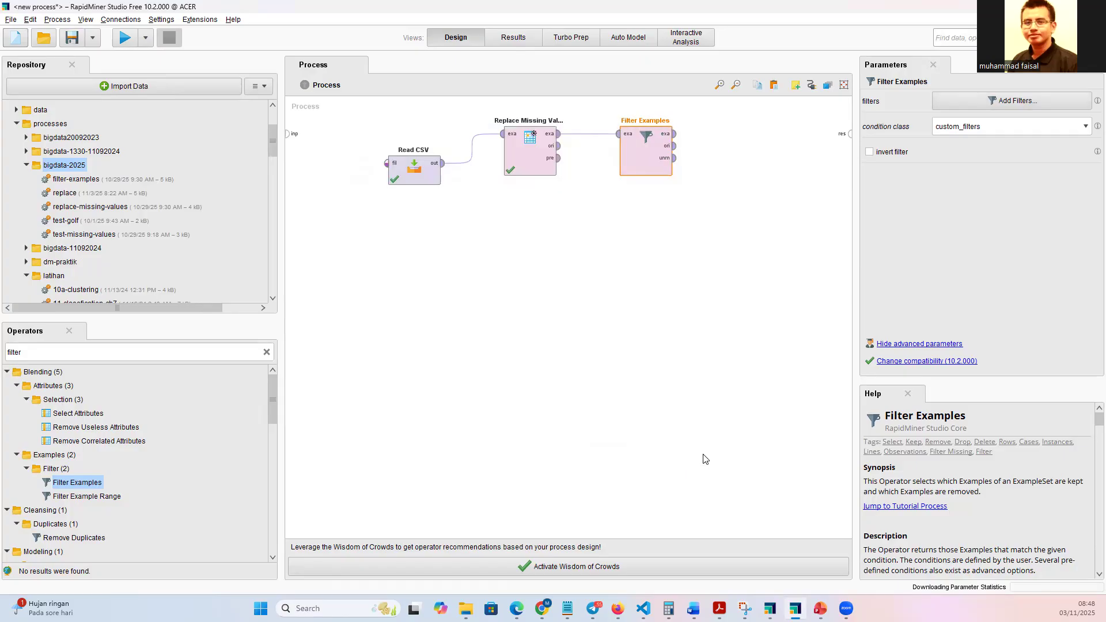
Connect the exa and ori outputs of Filter Examples to the process results and run the process.
double_click(676, 135)
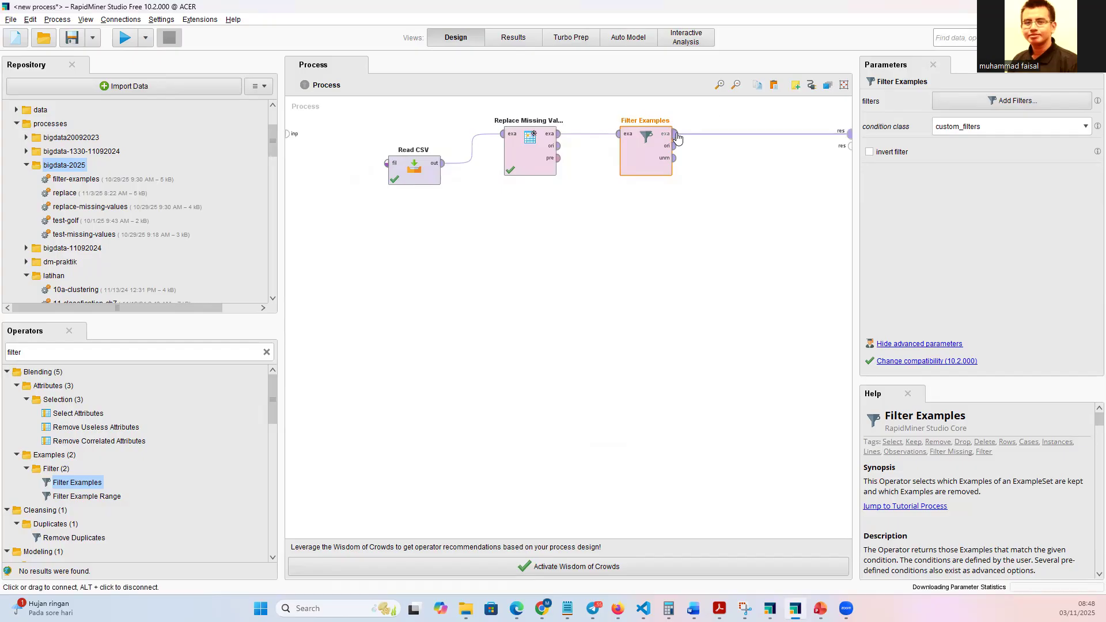
double_click(676, 147)
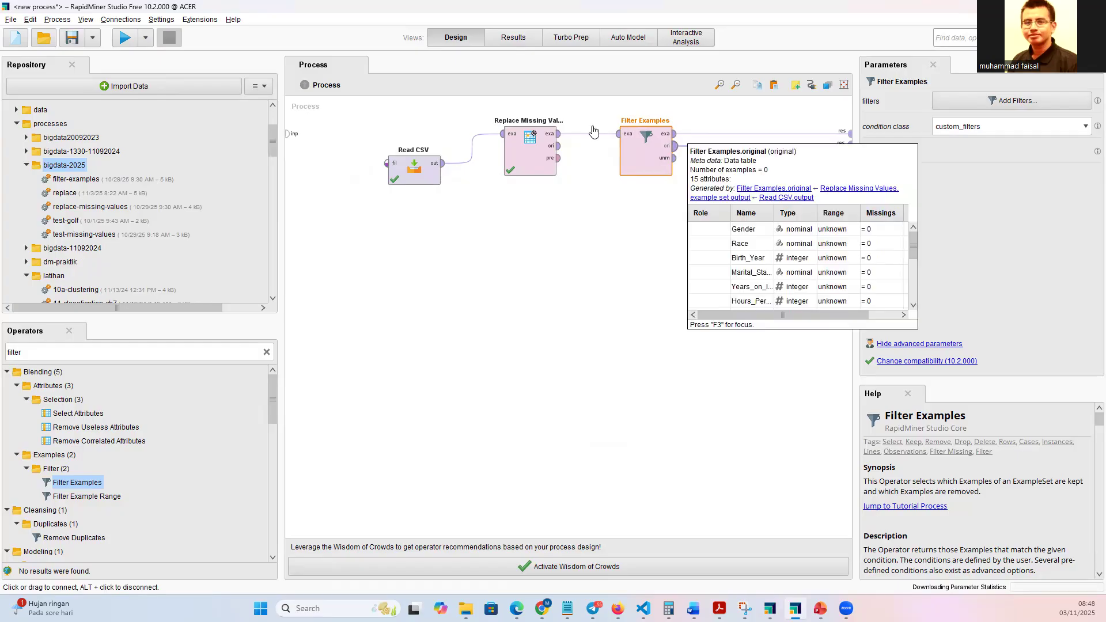
left_click(124, 39)
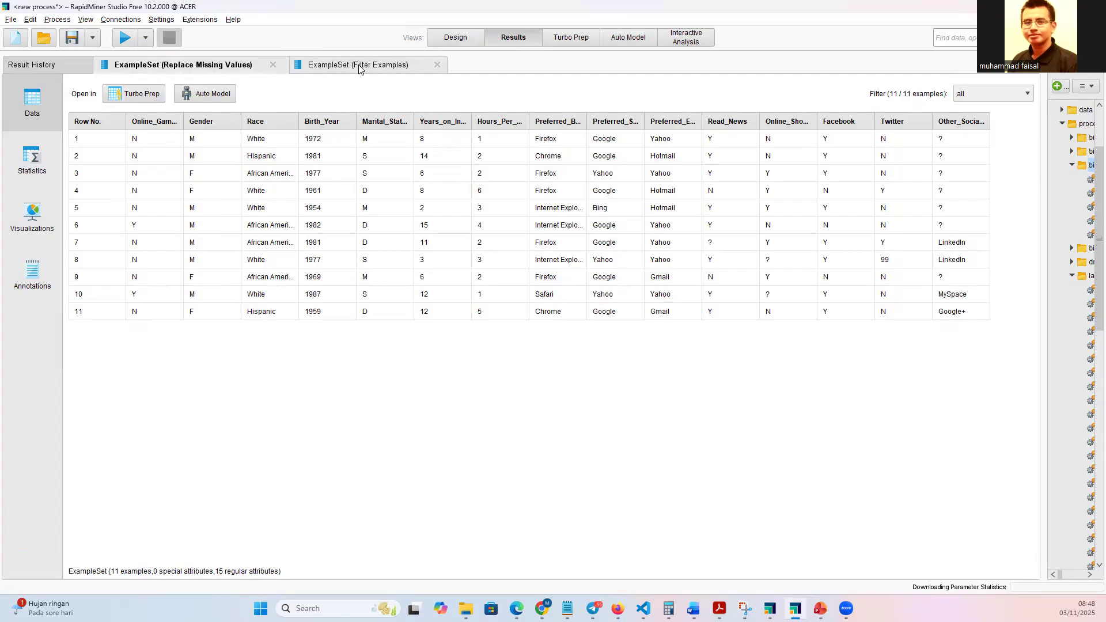
Compare the Filter Examples result table with the Replace Missing Values result table.
left_click(359, 66)
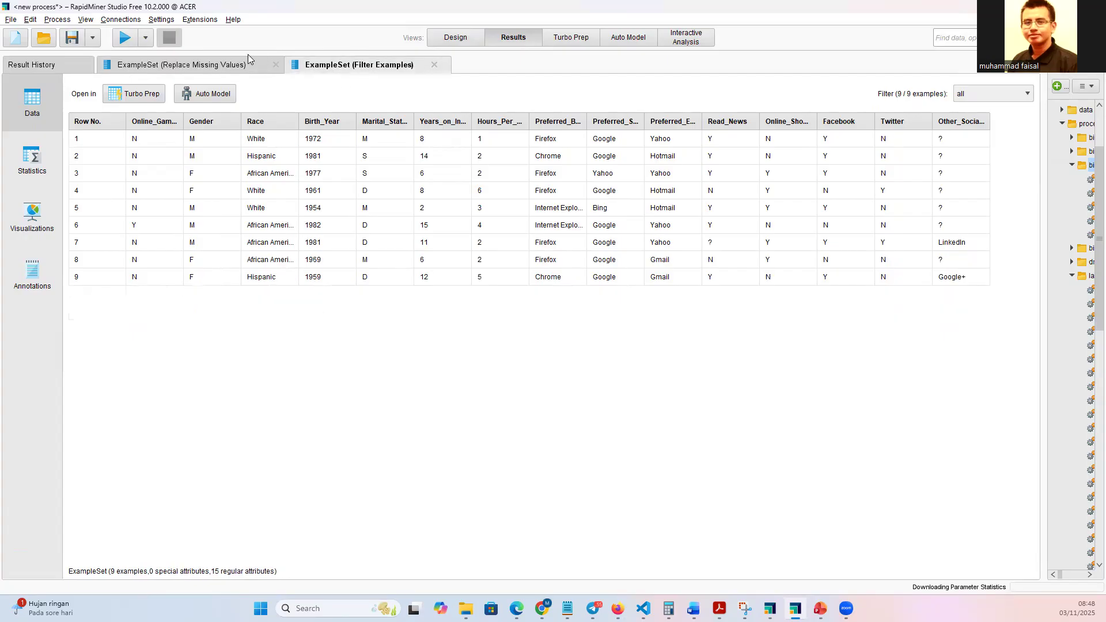
left_click(236, 67)
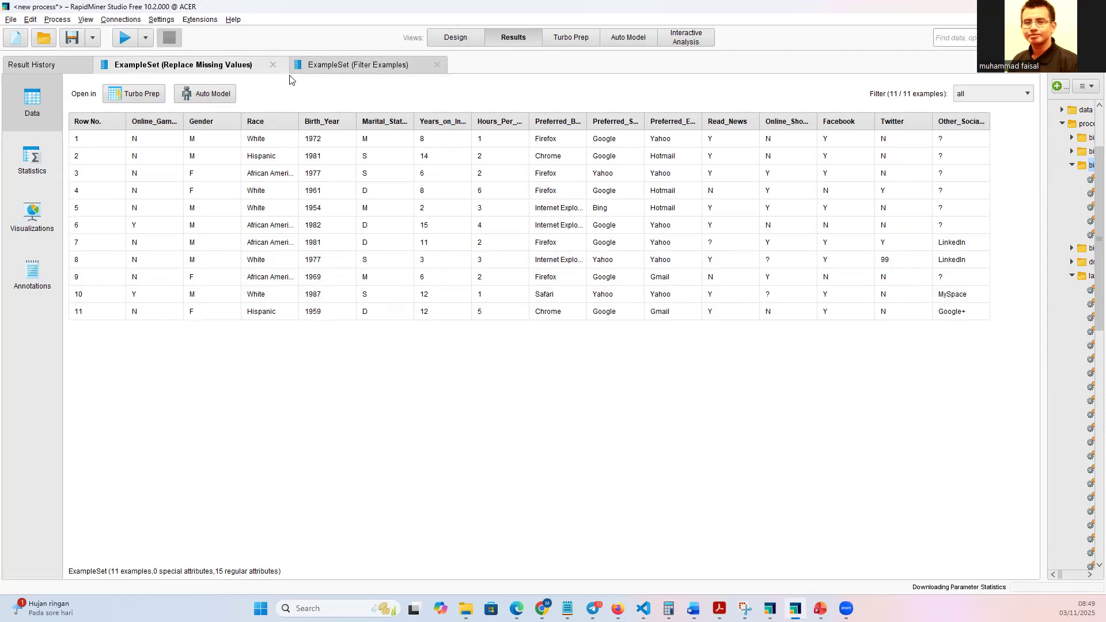
left_click(326, 66)
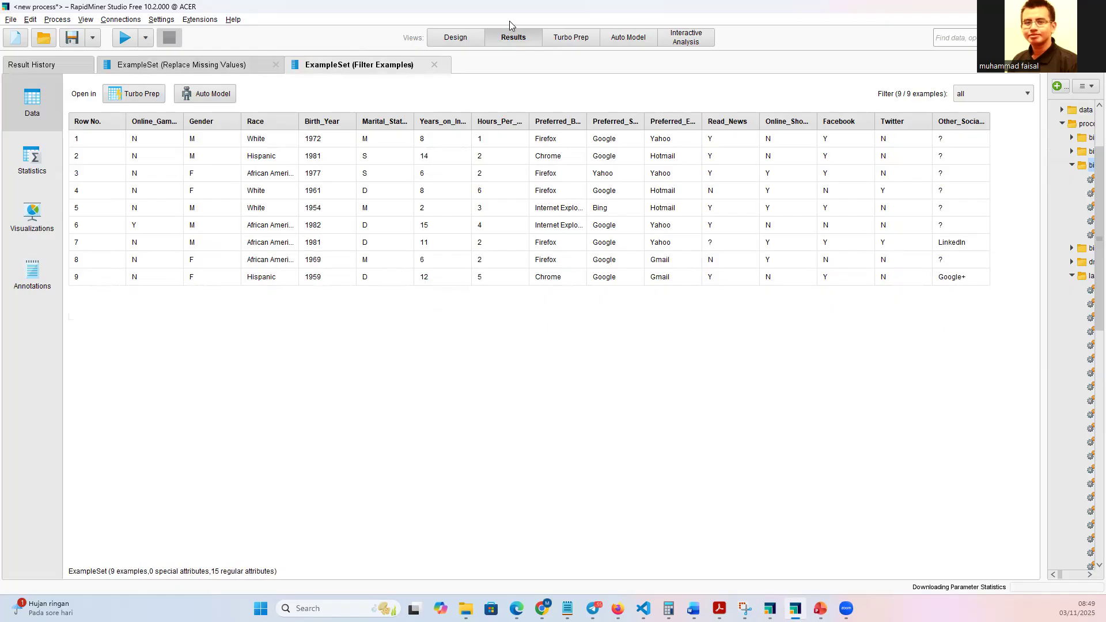
Return to the process design and save the process as filter-examples in Local Repository/processes/dm-praktik.
left_click(460, 37)
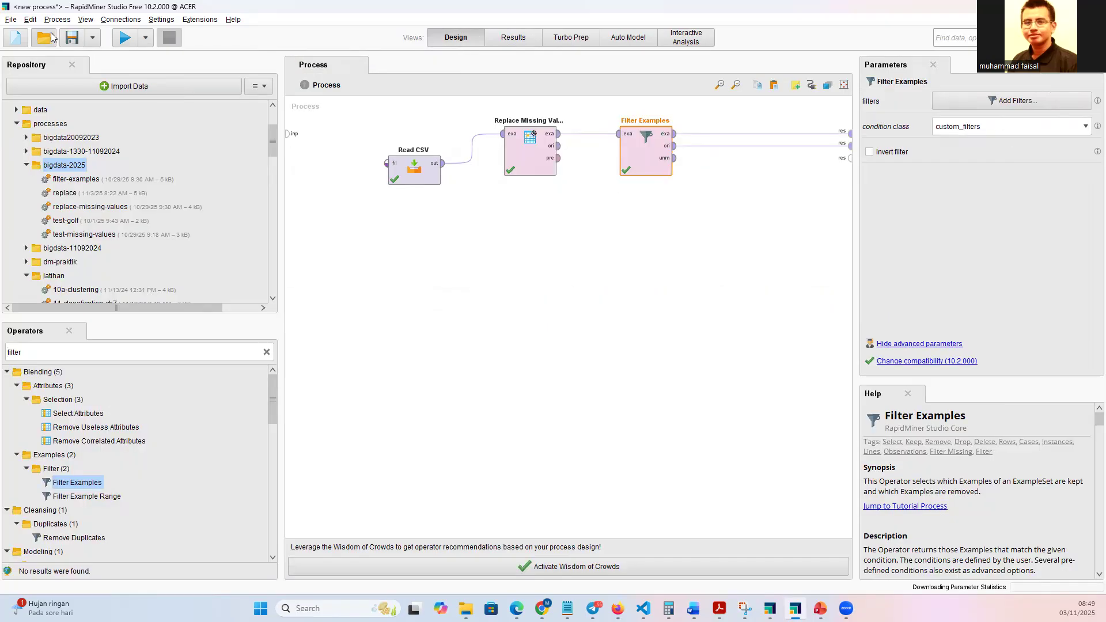
left_click(70, 39)
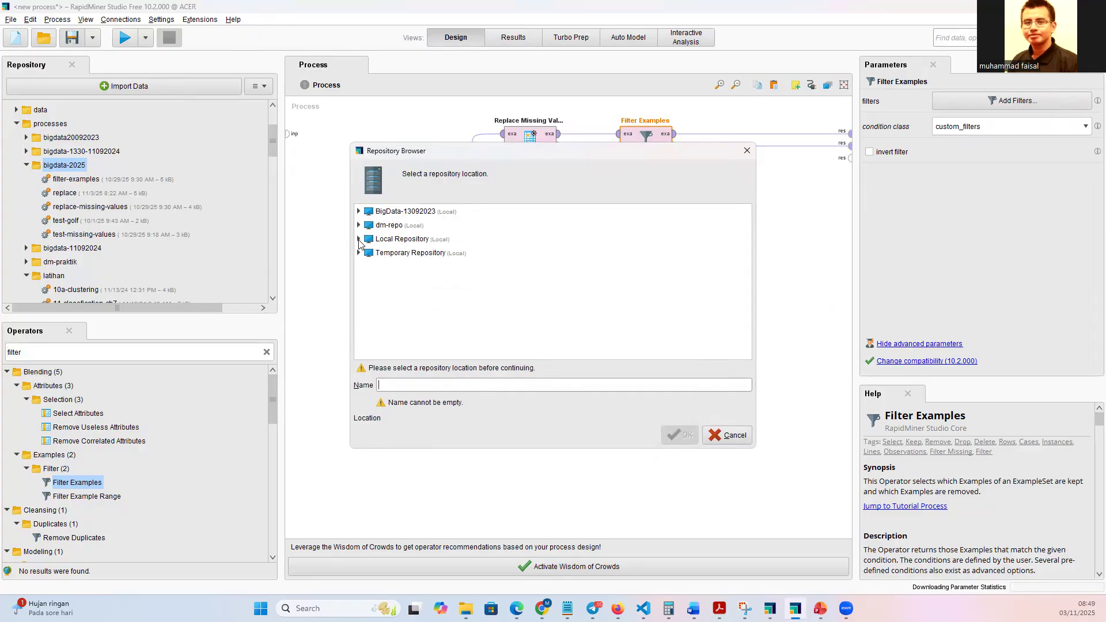
left_click(359, 240)
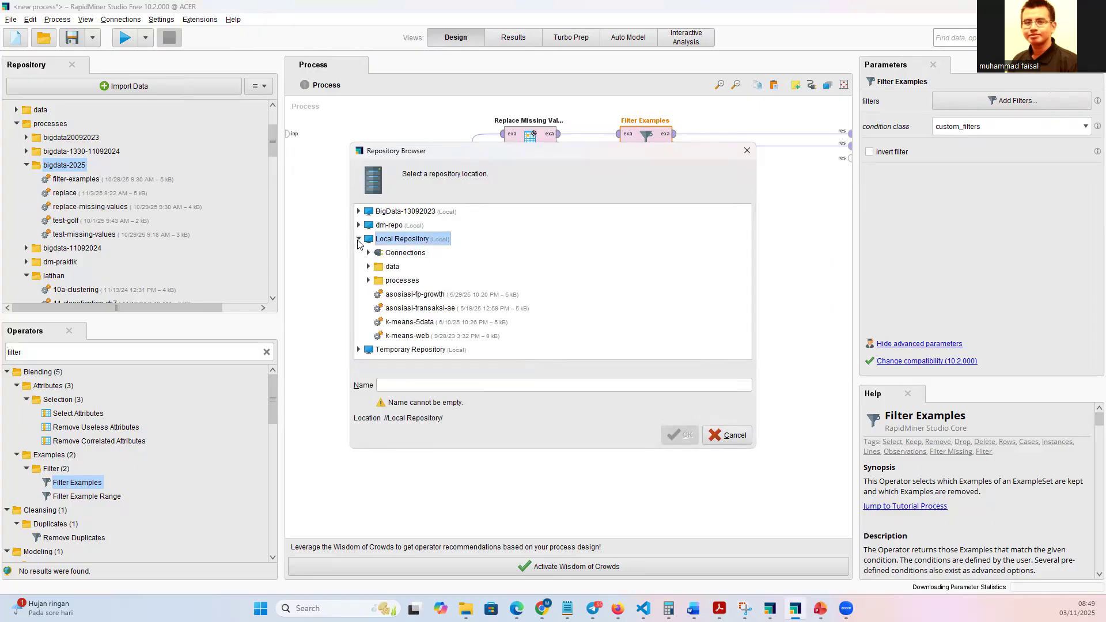
left_click(367, 280)
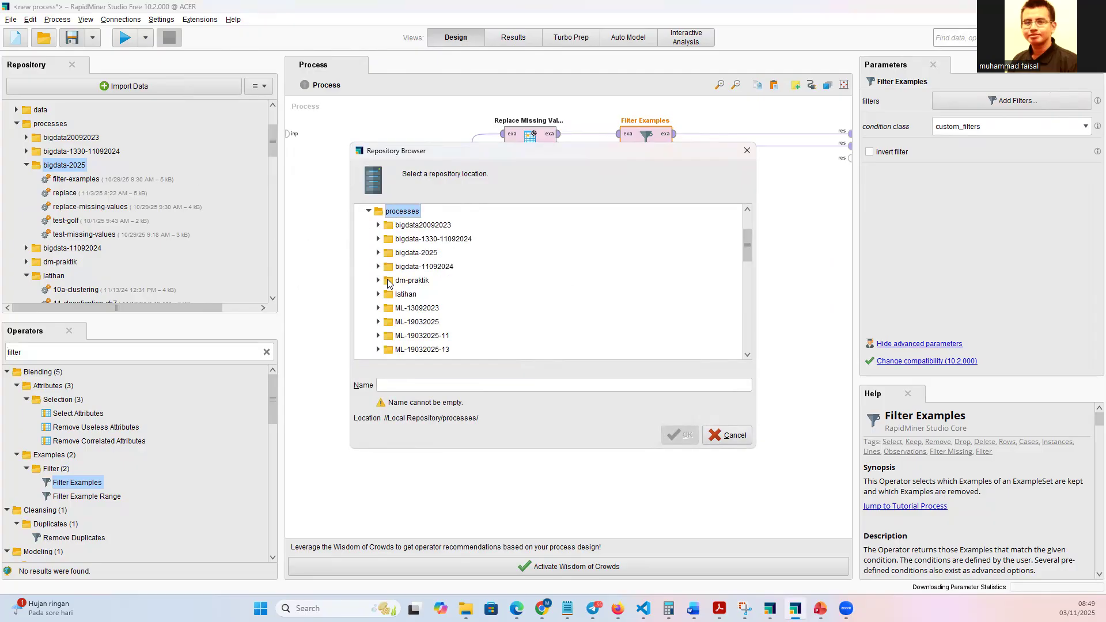
left_click(388, 282)
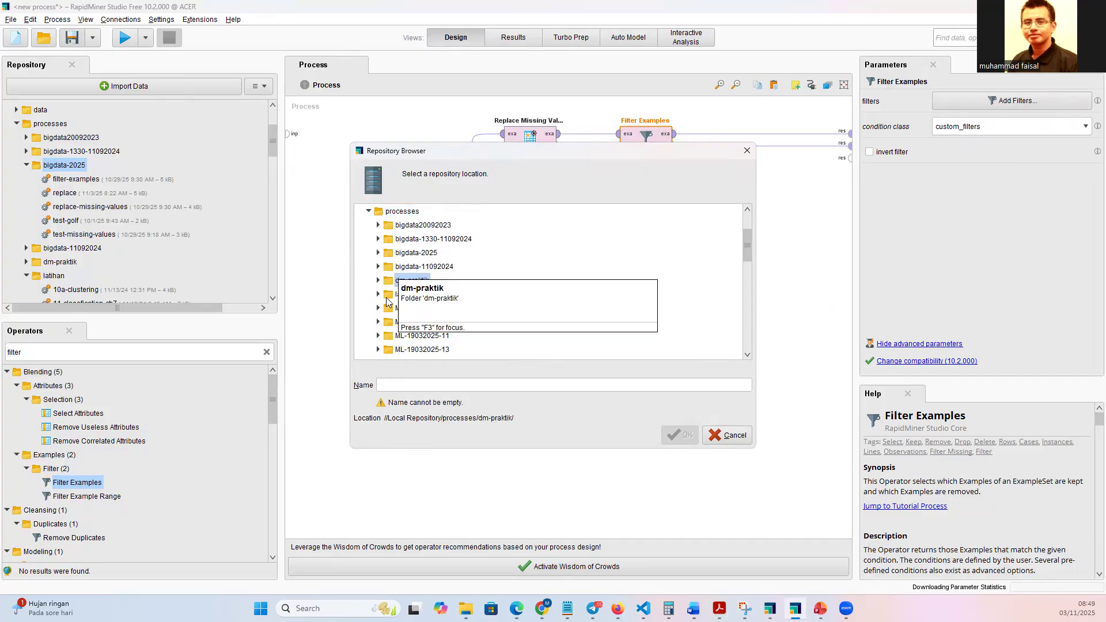
left_click(419, 385)
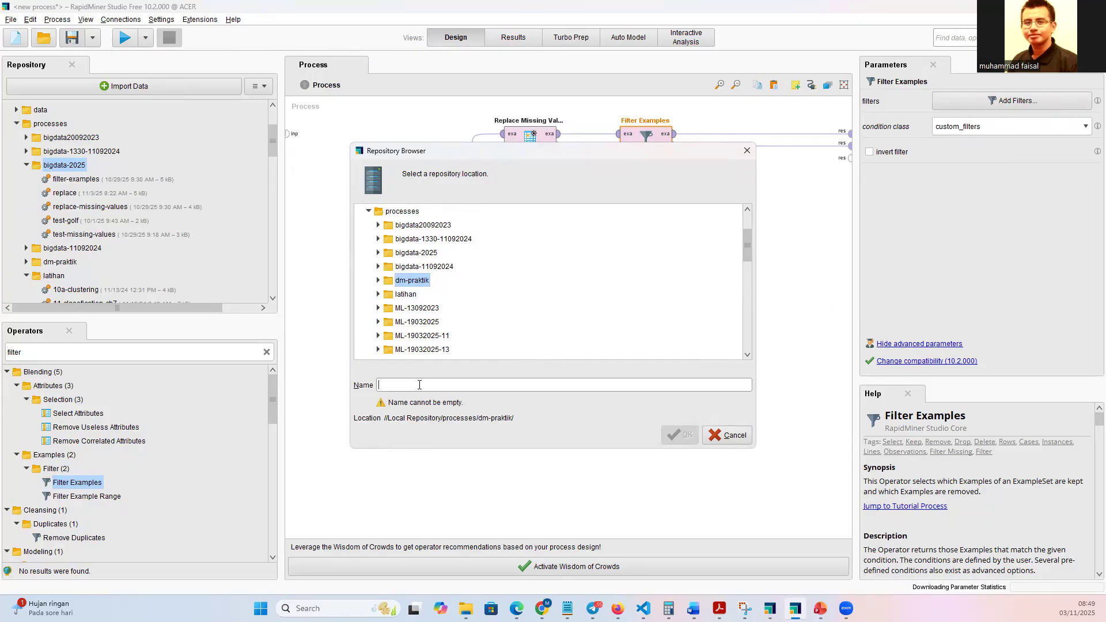
type("filter-examples")
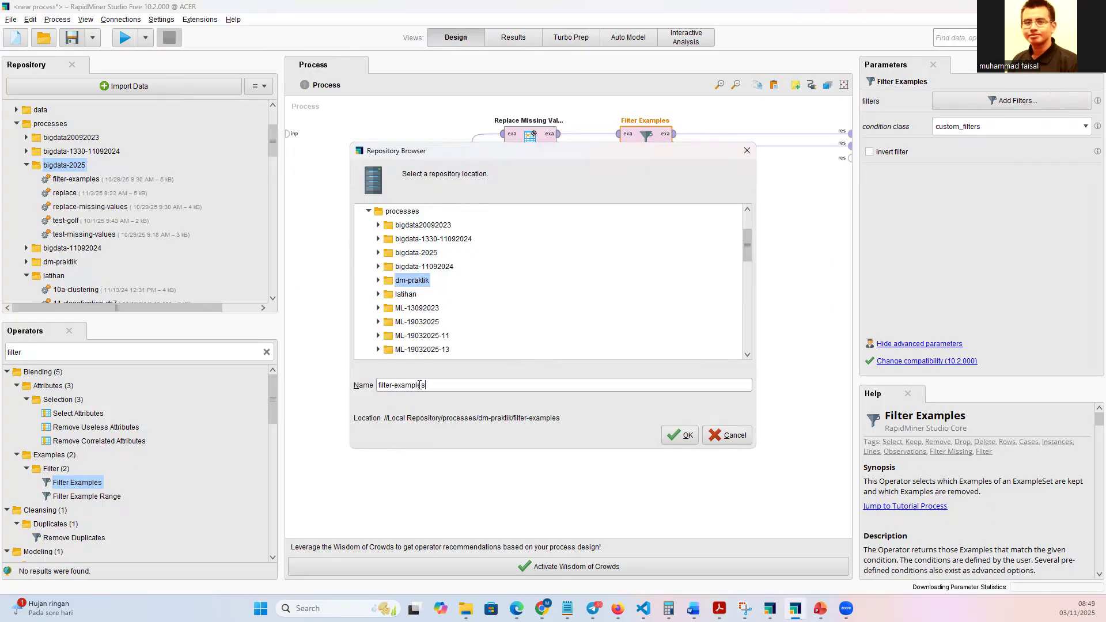
left_click(680, 436)
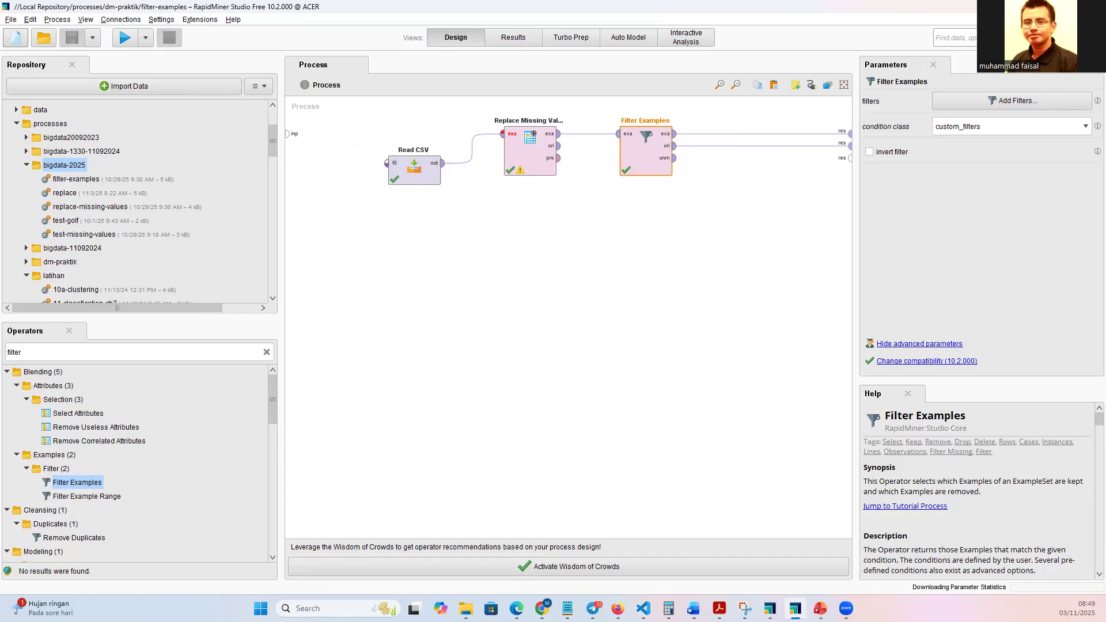
Create a new empty process and add a Read CSV operator to it.
key("alt+Tab")
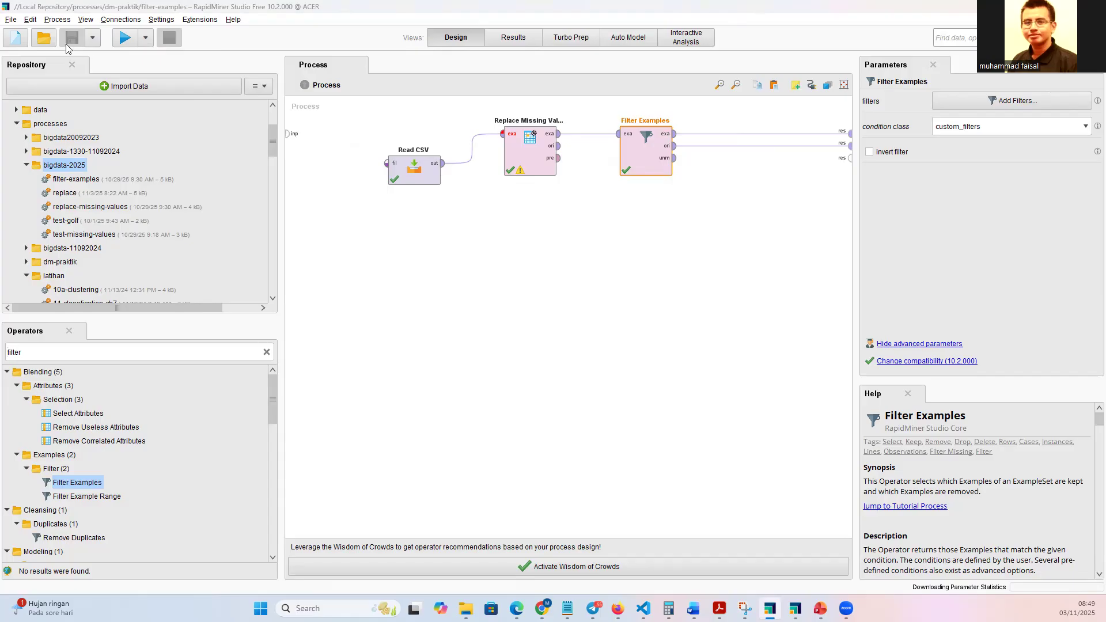
left_click(15, 38)
left_click(350, 228)
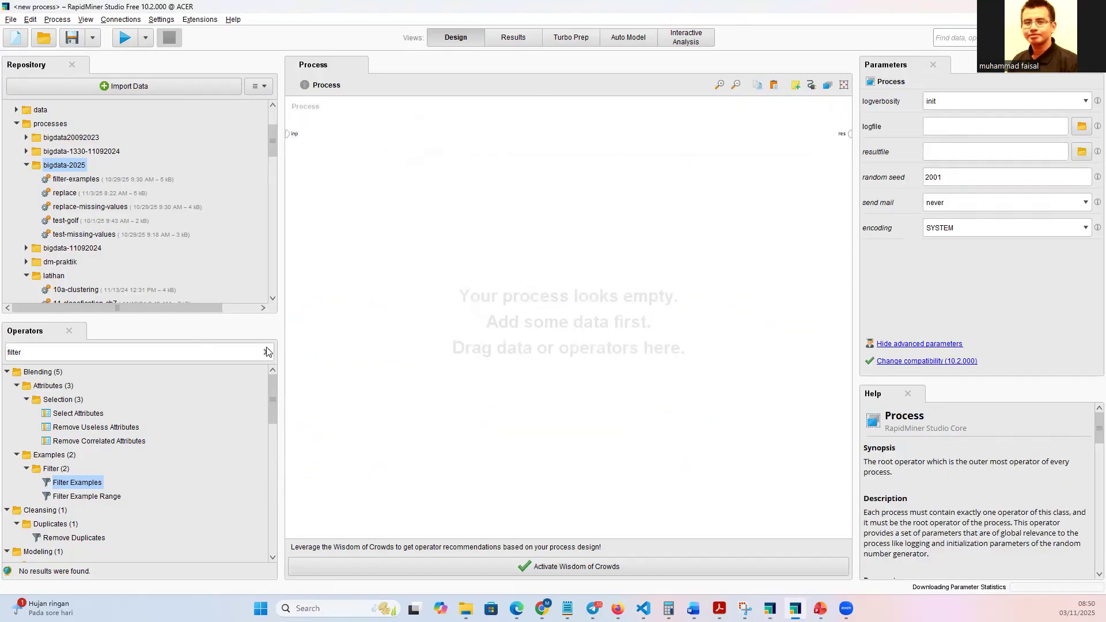
left_click(267, 352)
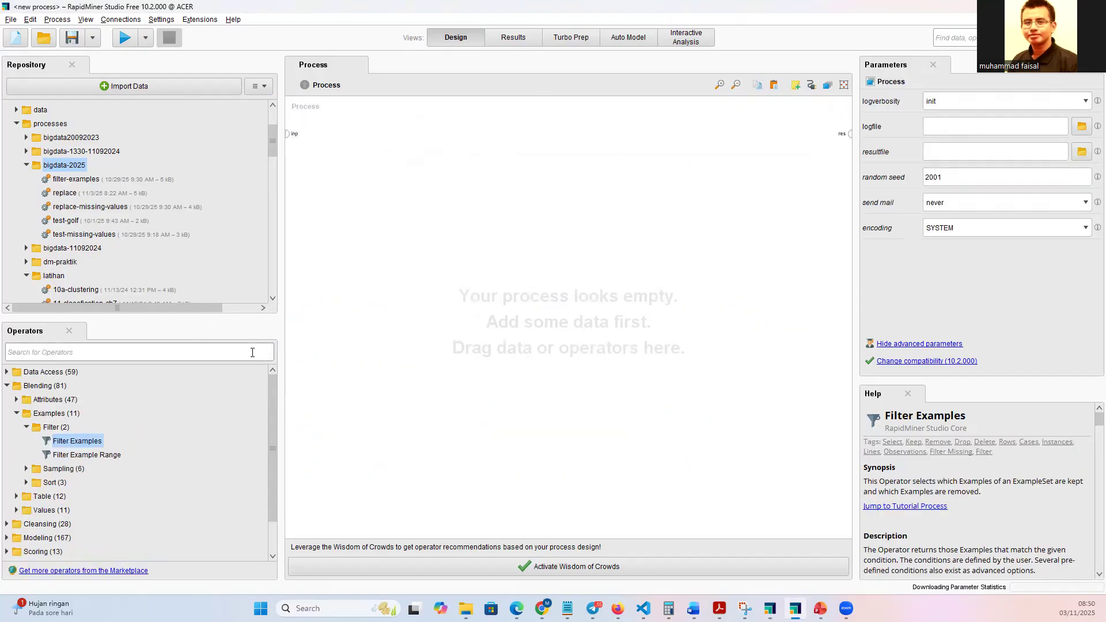
type("read ")
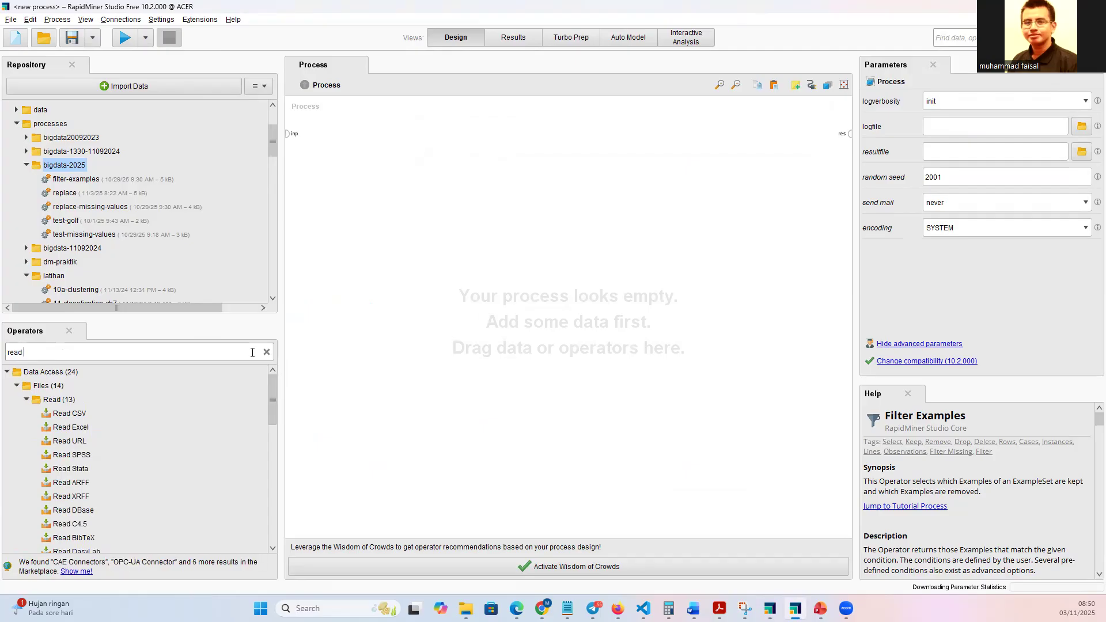
type("csv")
left_click_drag(68, 413, 445, 171)
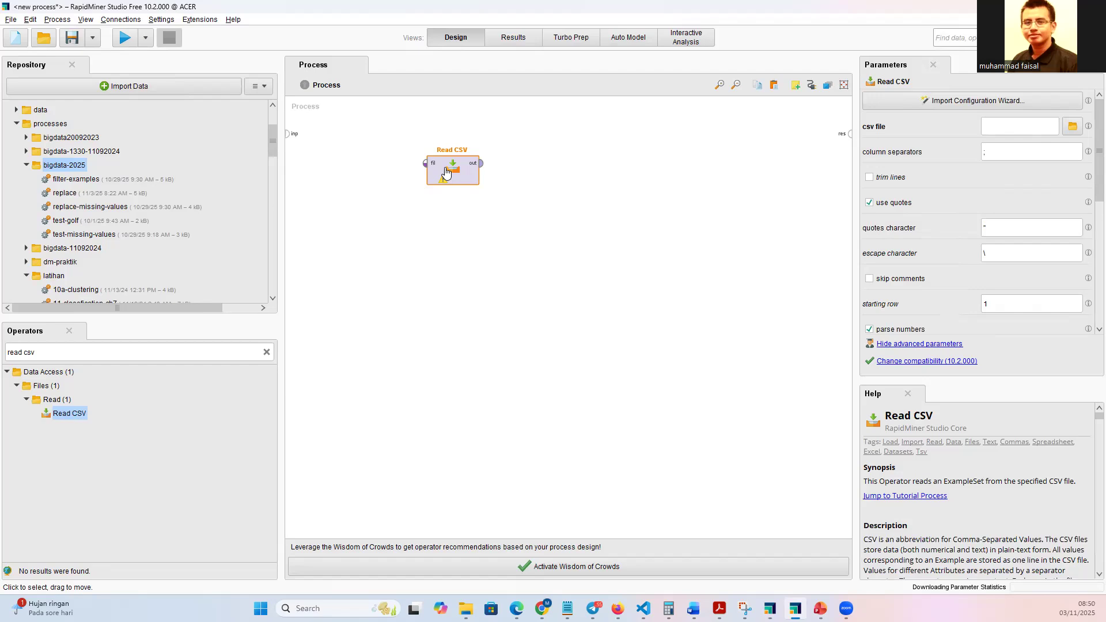
Configure Read CSV to import missing-values.csv from the last used dataset directory, keeping the wizard's default settings.
double_click(446, 172)
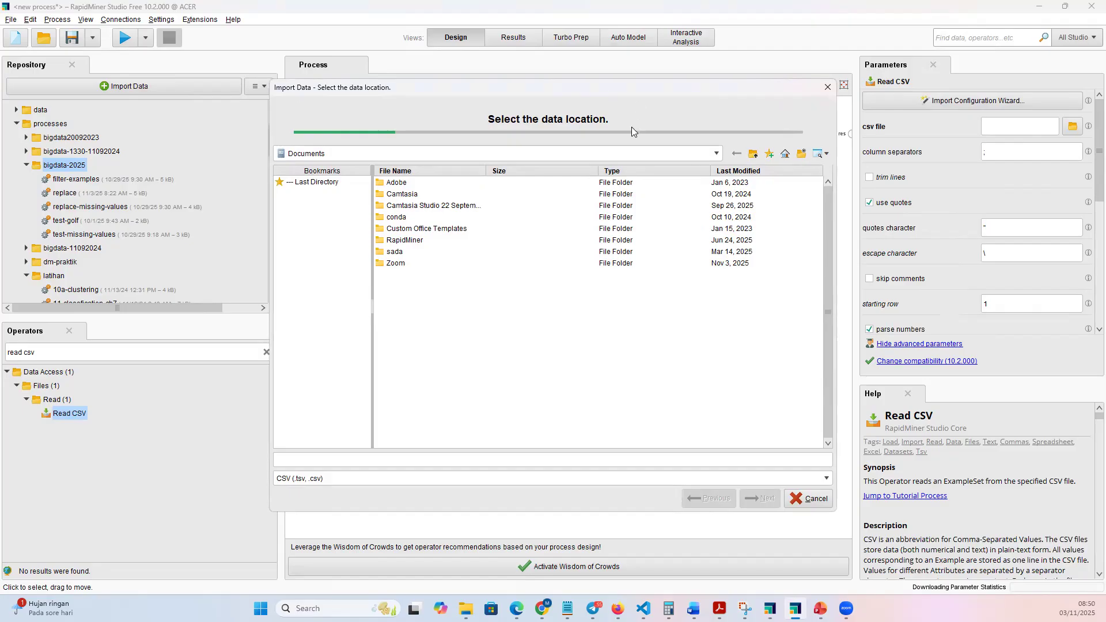
left_click(332, 182)
left_click(423, 331)
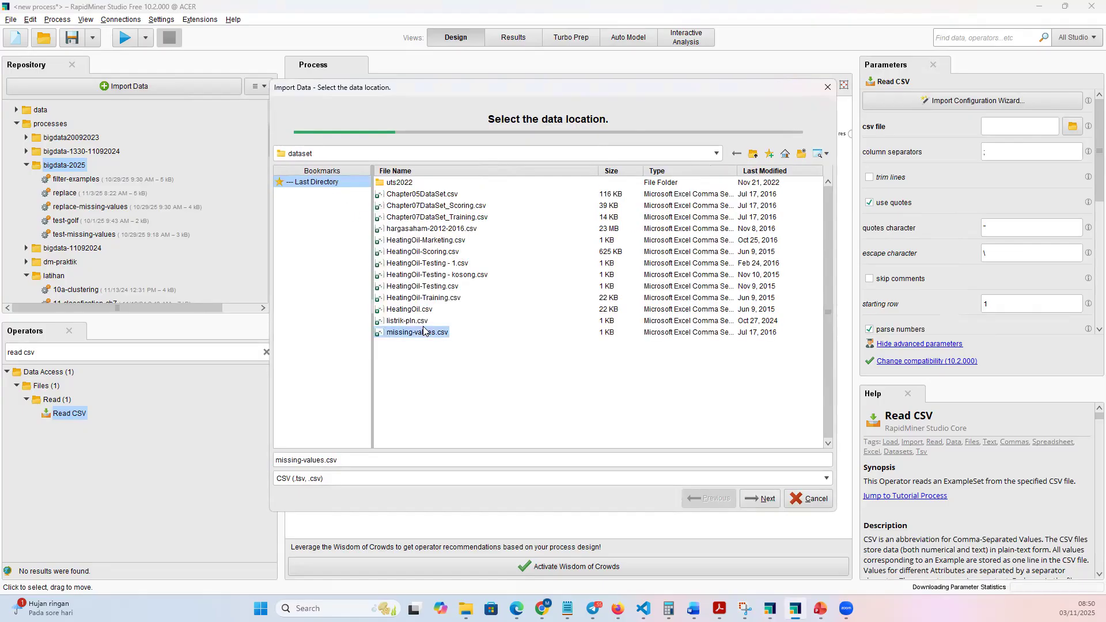
left_click(759, 499)
left_click(758, 499)
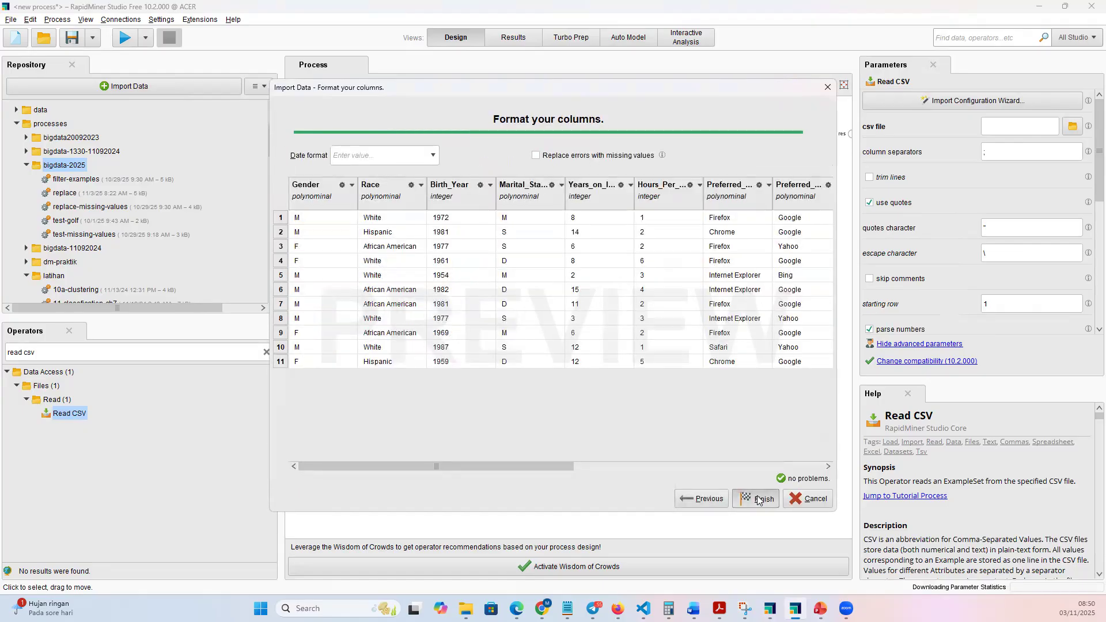
left_click(758, 499)
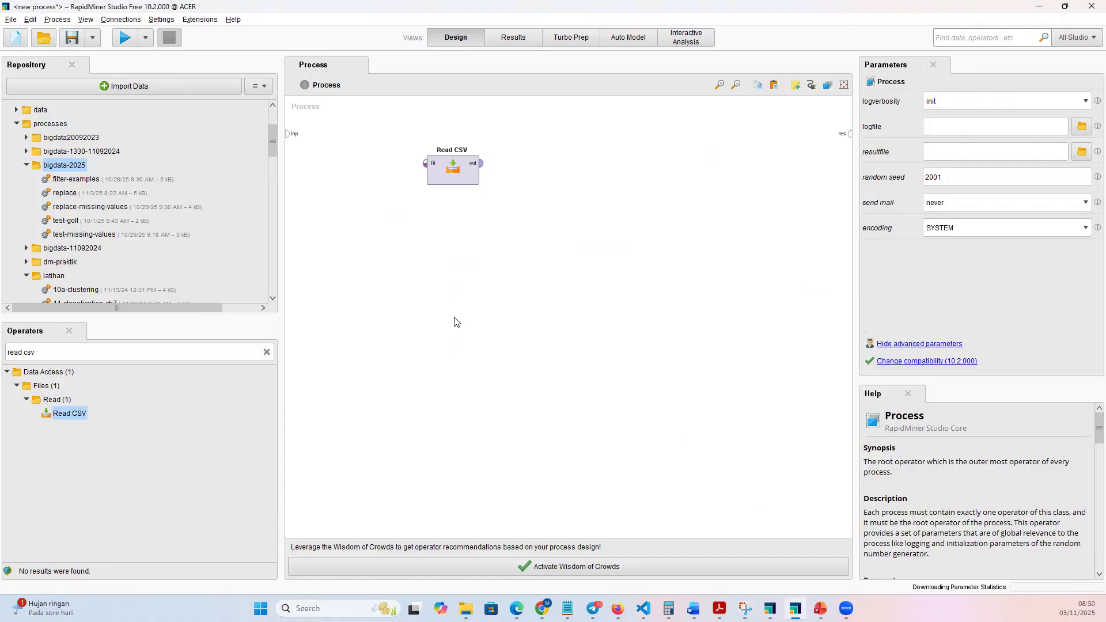
Add a Replace Missing Values operator after Read CSV and connect the Read CSV output to its exa input.
left_click(266, 353)
type("replace")
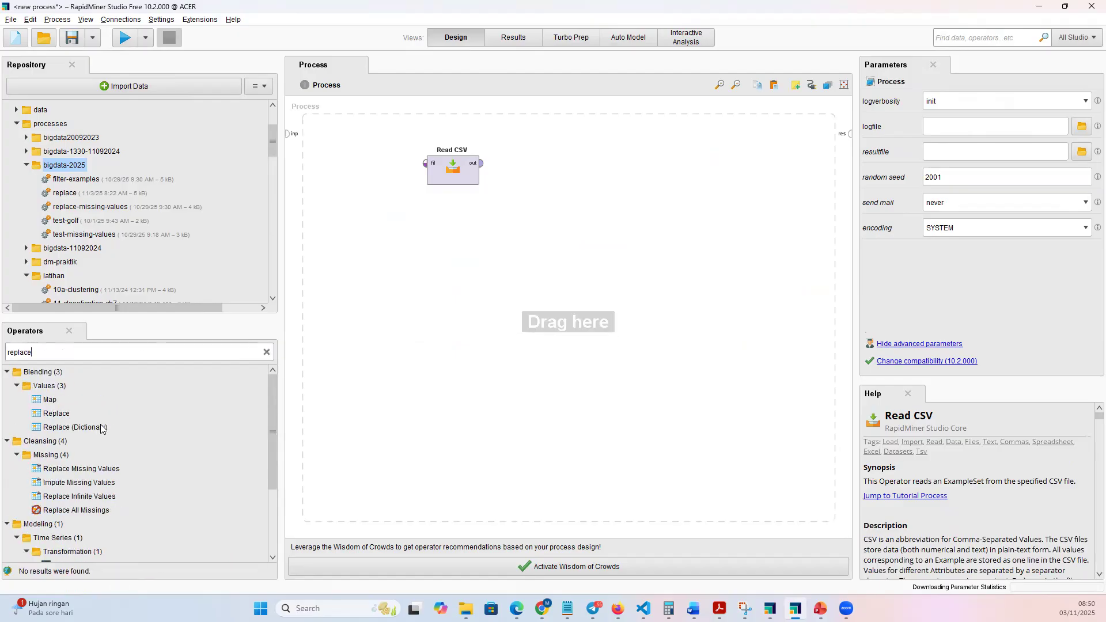
left_click_drag(114, 472, 547, 168)
left_click_drag(481, 163, 499, 165)
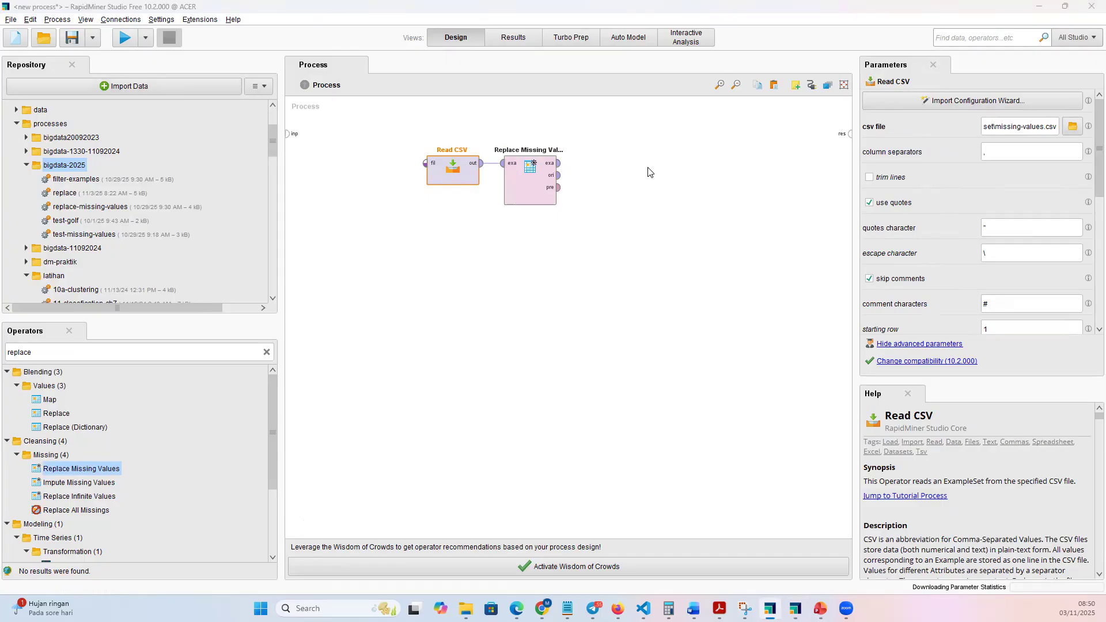
Configure Replace Missing Values for the single attribute Online_Gaming, with default set to value and replenishment value N.
left_click(538, 183)
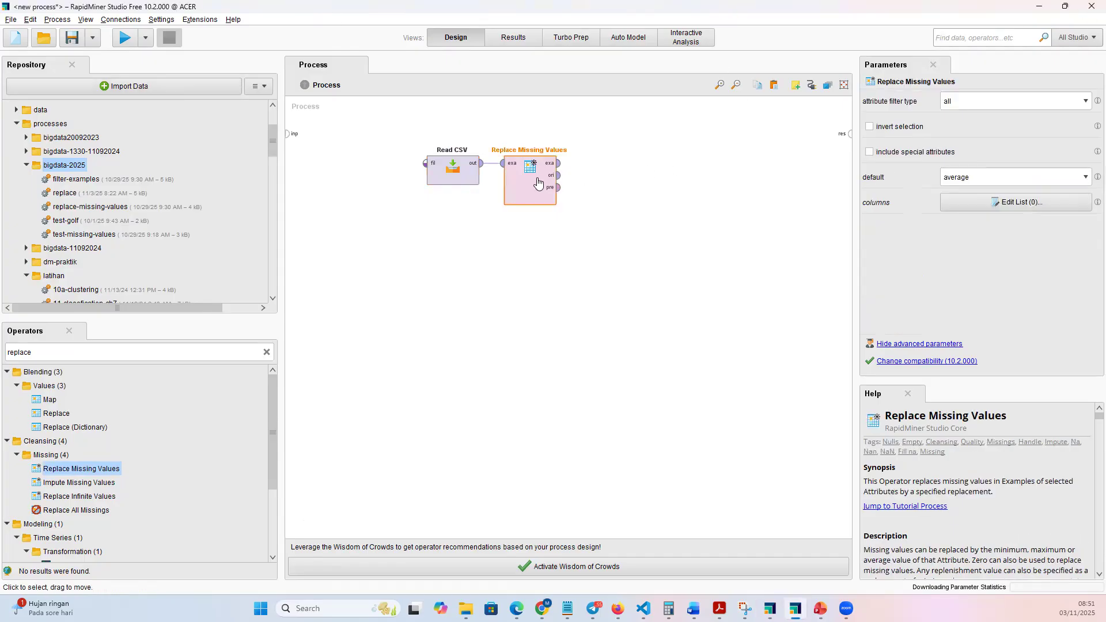
left_click(1085, 101)
left_click(1031, 124)
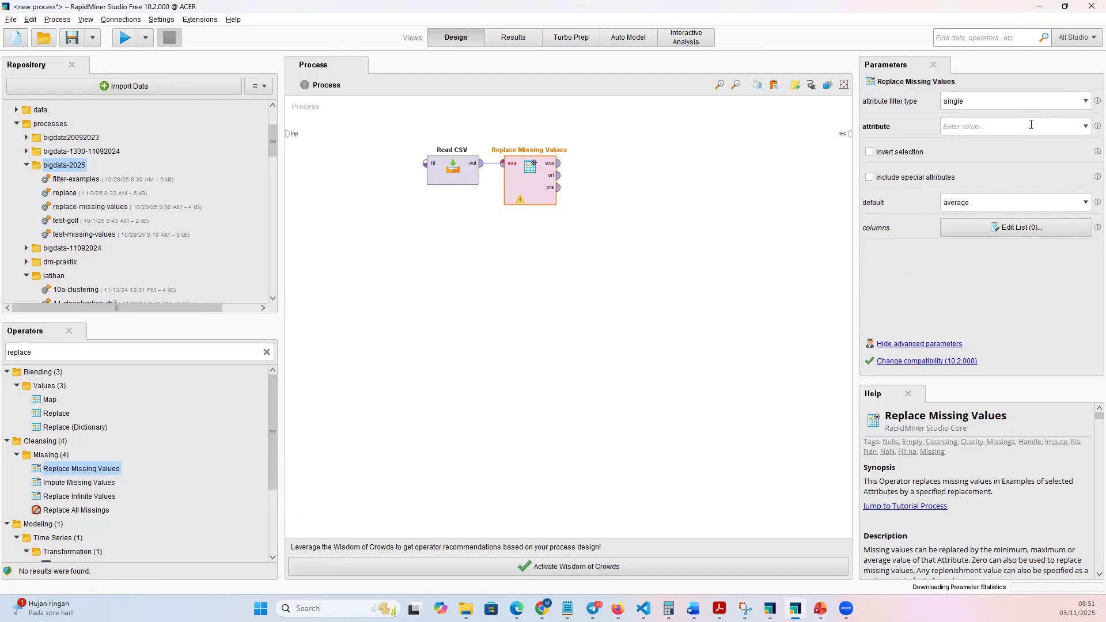
left_click(1085, 126)
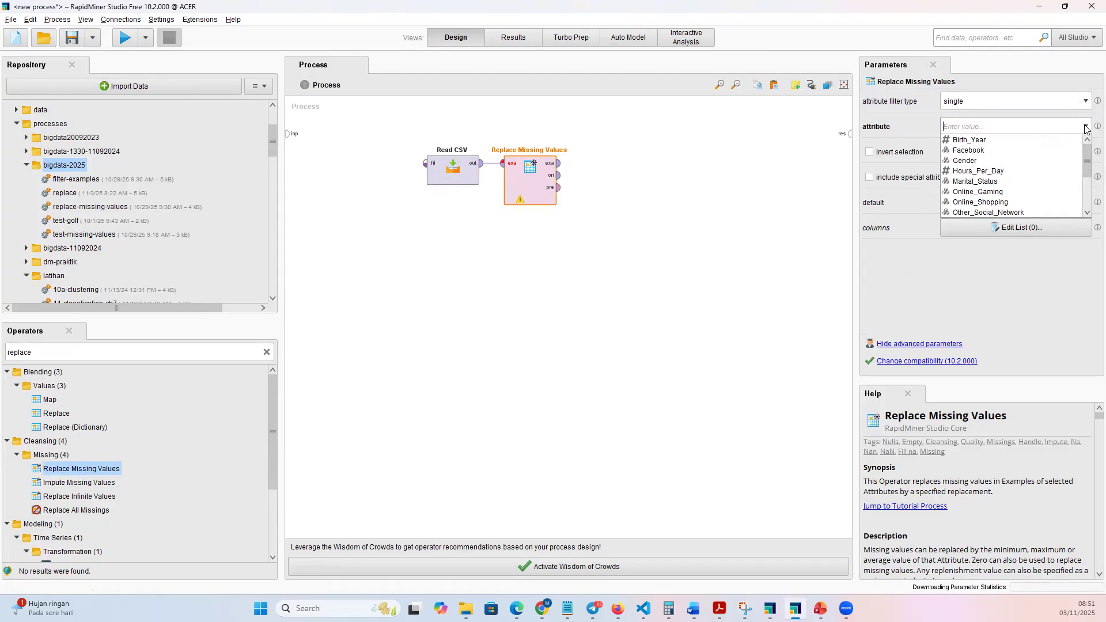
left_click(1005, 191)
left_click(994, 204)
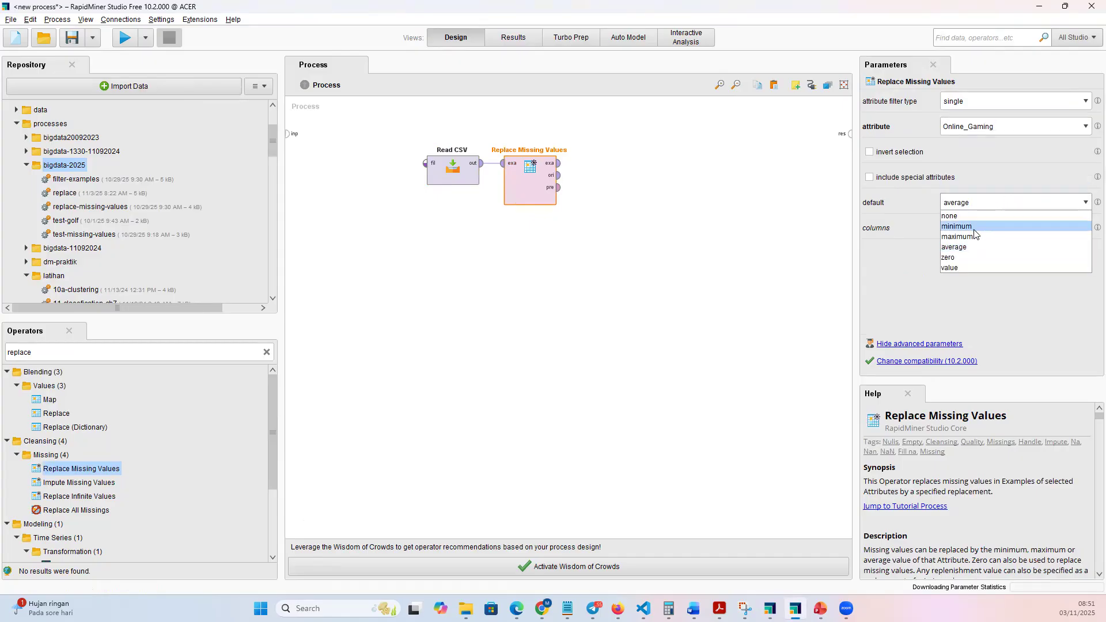
left_click(968, 267)
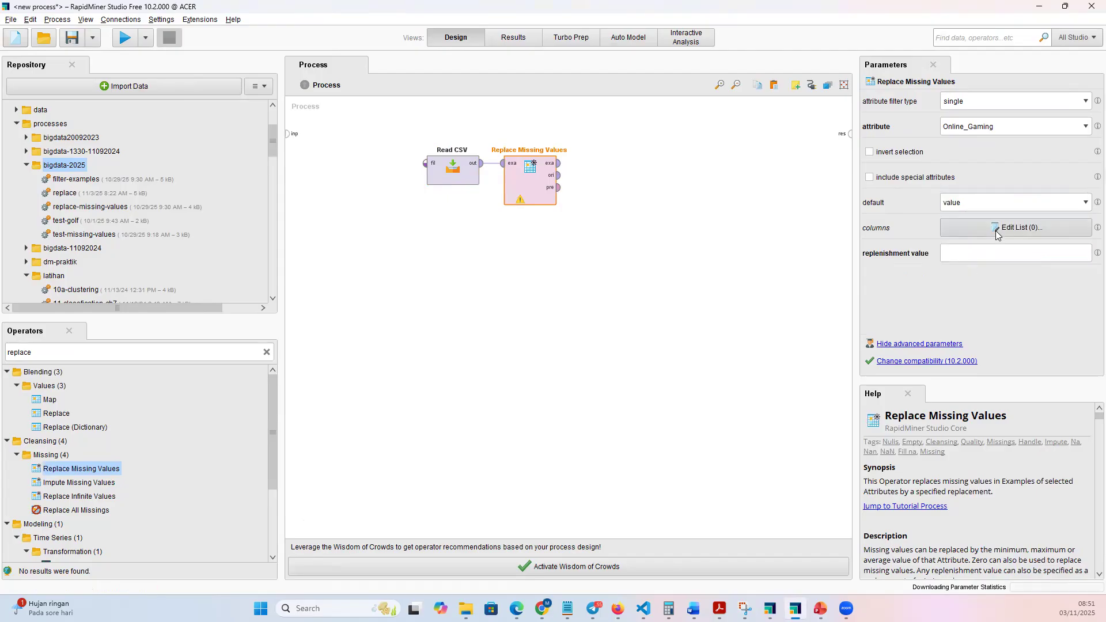
left_click(960, 258)
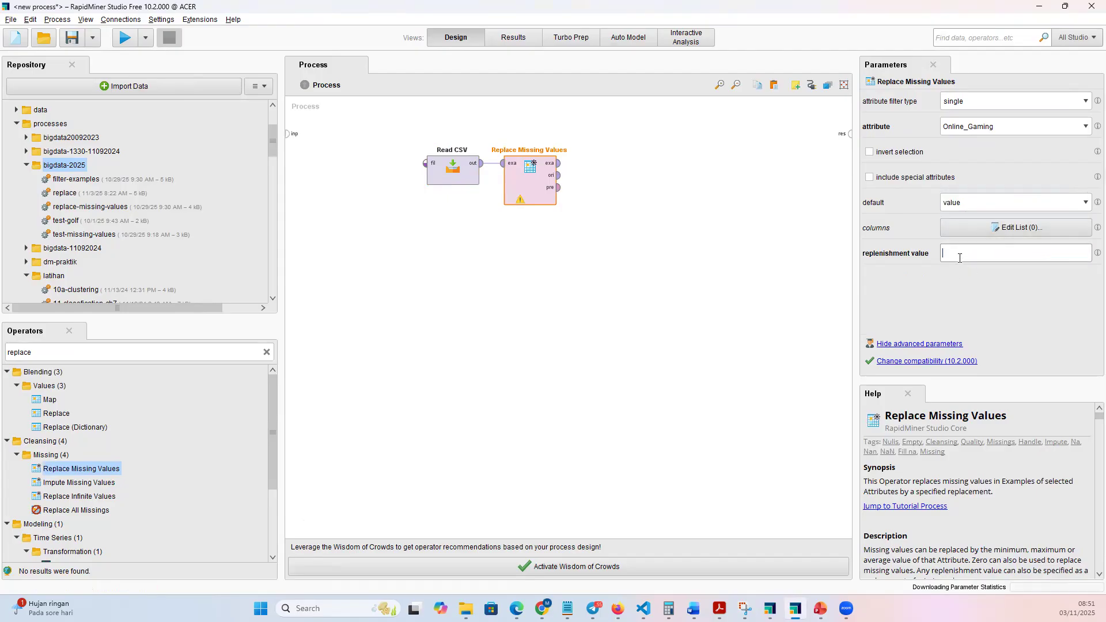
type("N")
left_click(267, 352)
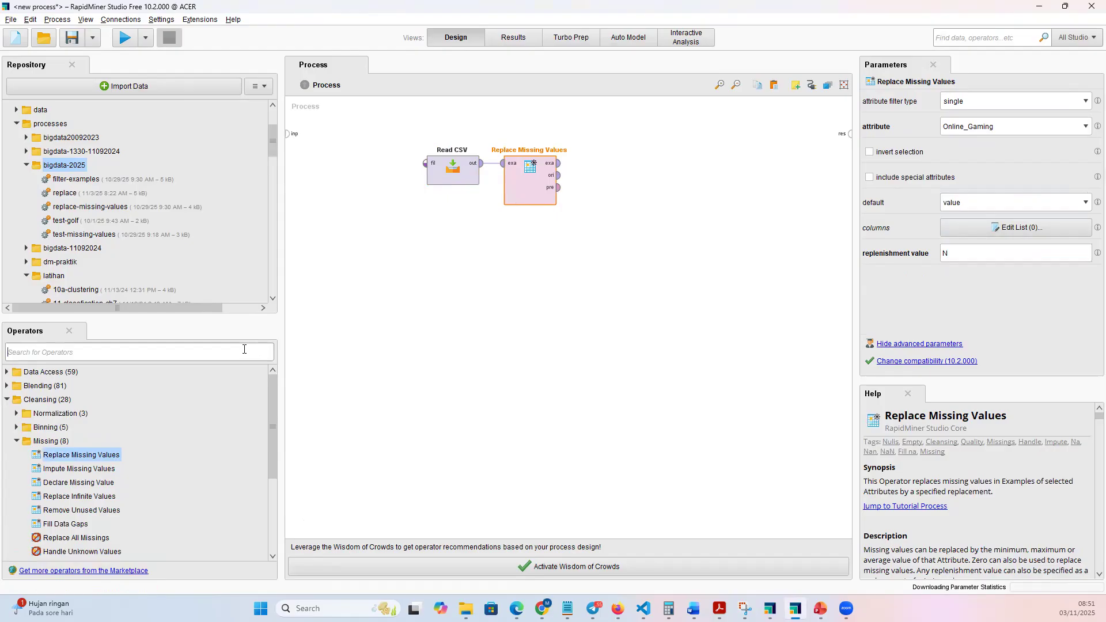
type("rep")
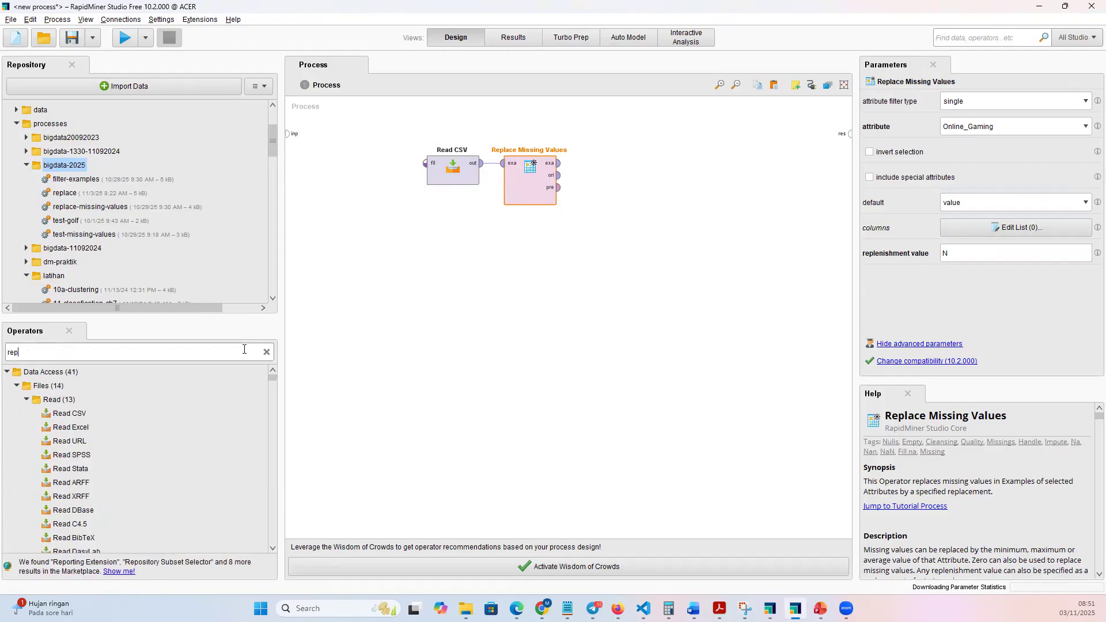
type("lac")
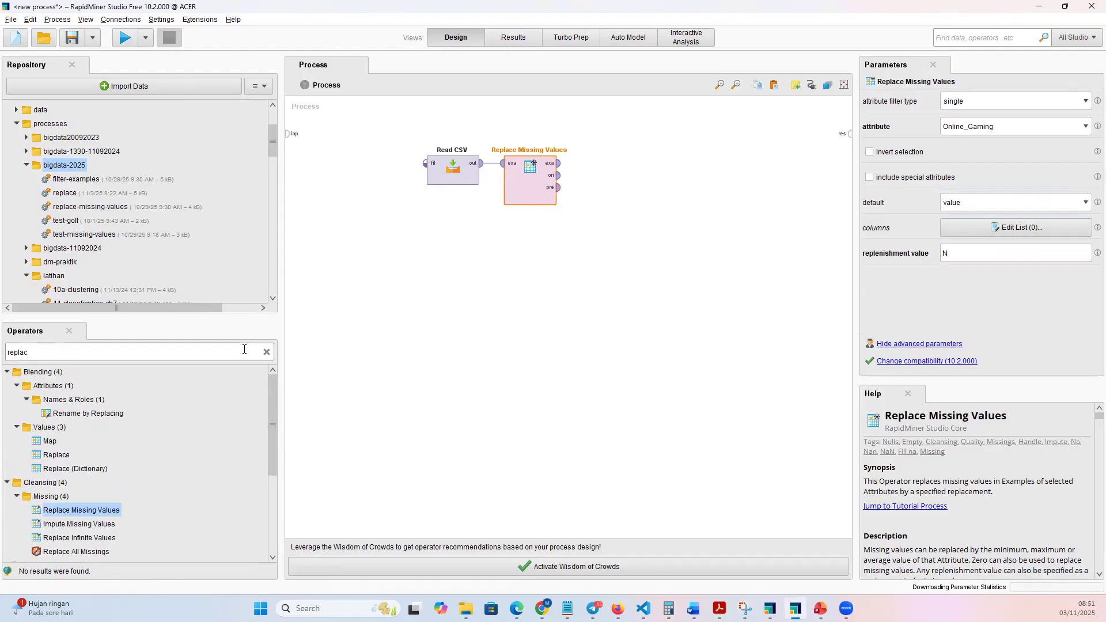
type("e")
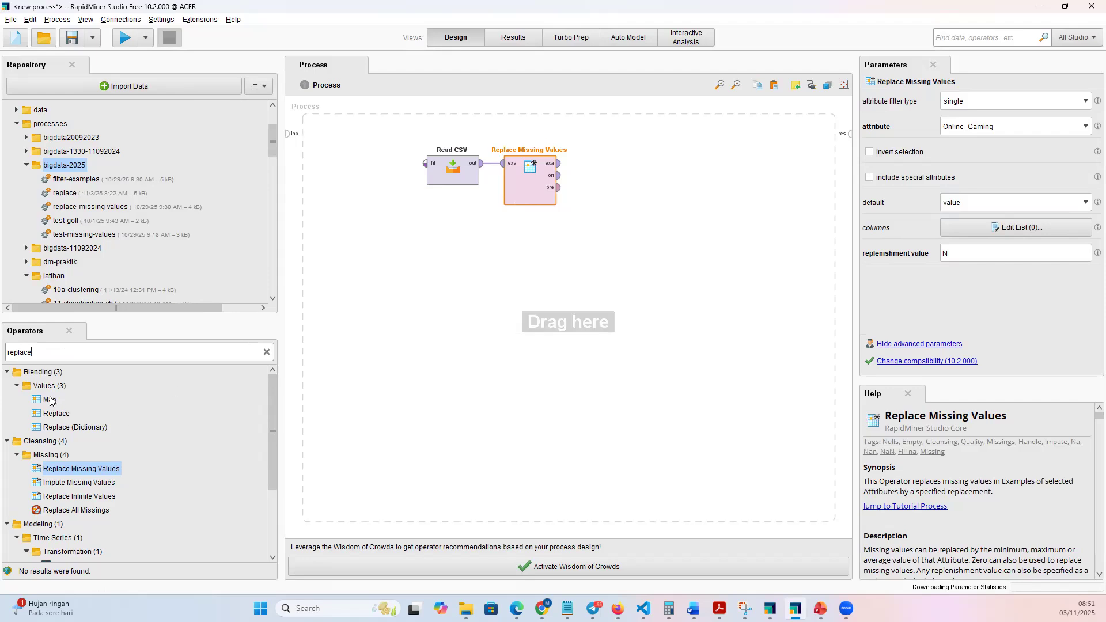
left_click(60, 415)
left_click_drag(59, 415, 321, 315)
left_click_drag(634, 157, 636, 163)
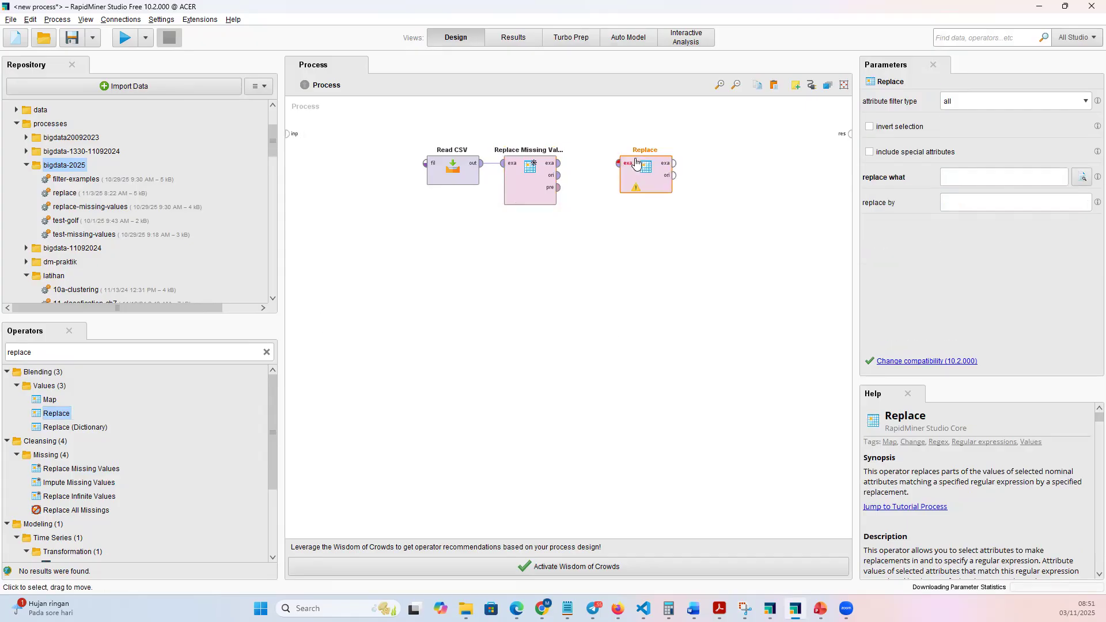
key("Delete")
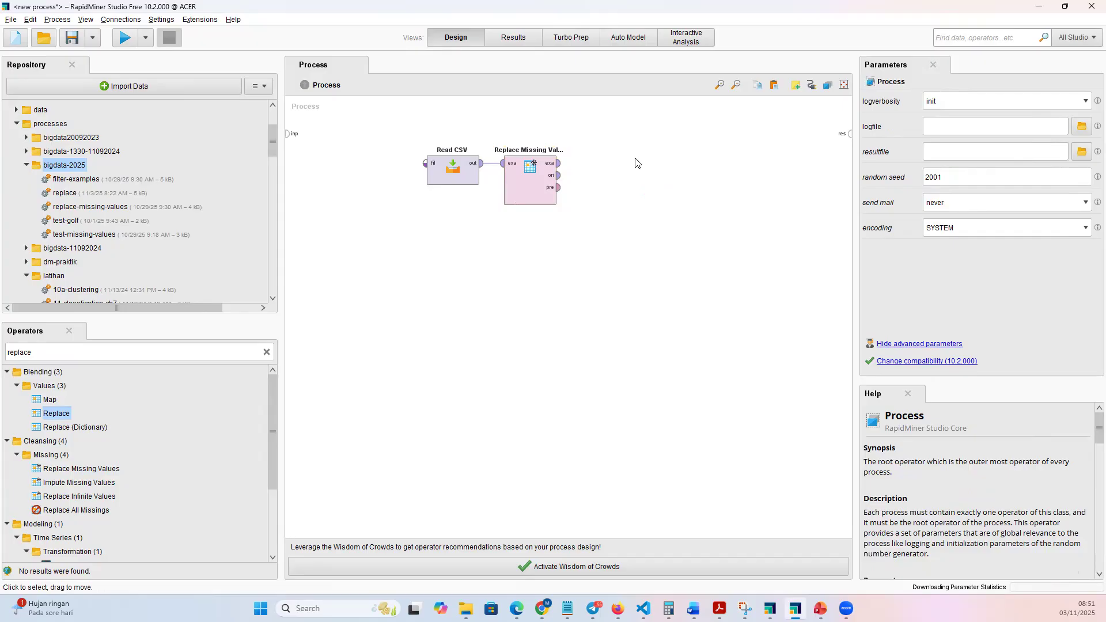
Add a Replace operator after Replace Missing Values and connect the latter's exa output to Replace's exa input.
left_click(531, 171)
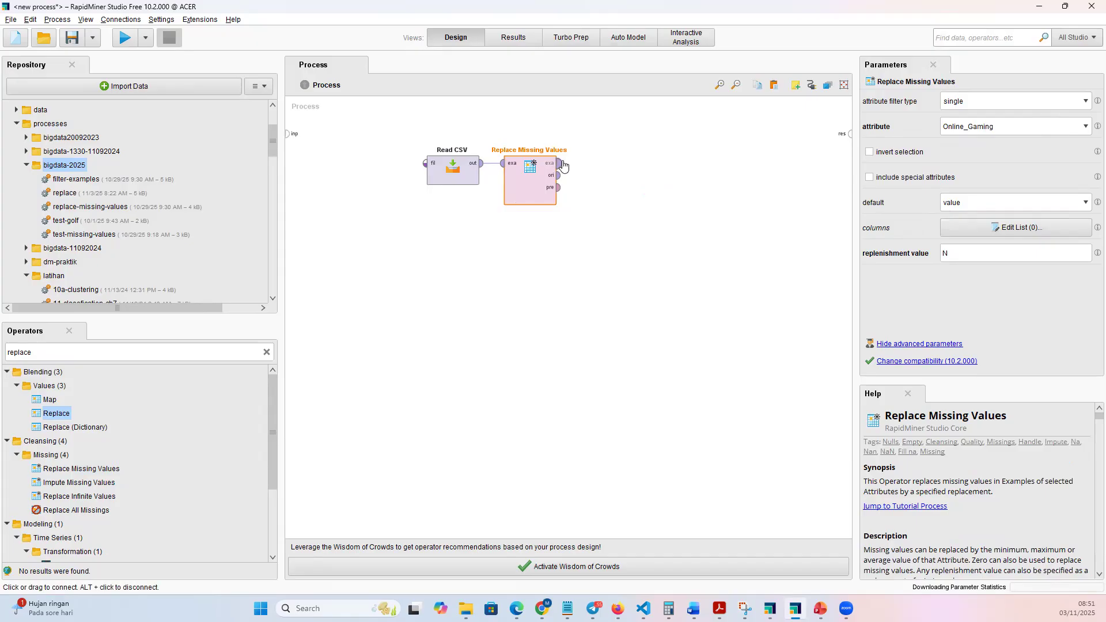
mouse_move(563, 166)
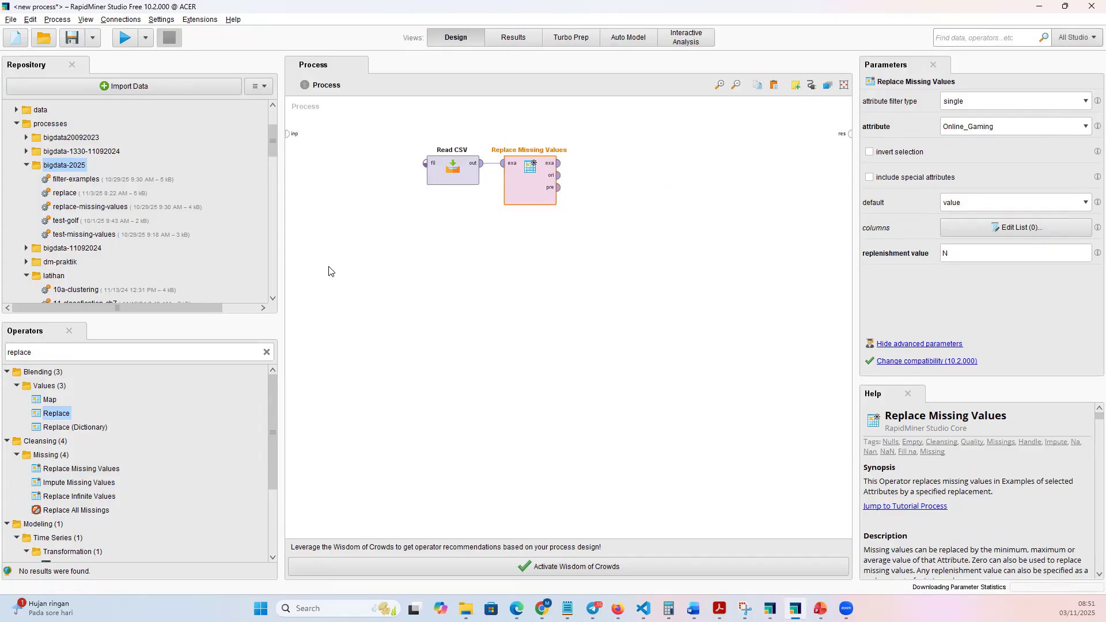
left_click_drag(57, 413, 639, 156)
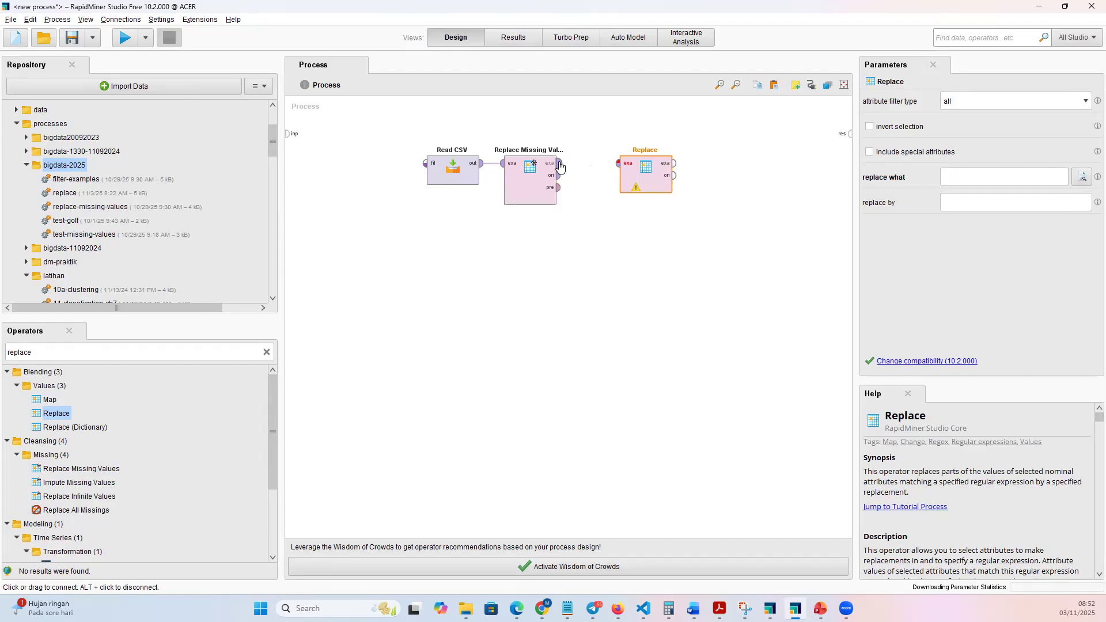
left_click(558, 163)
left_click(618, 163)
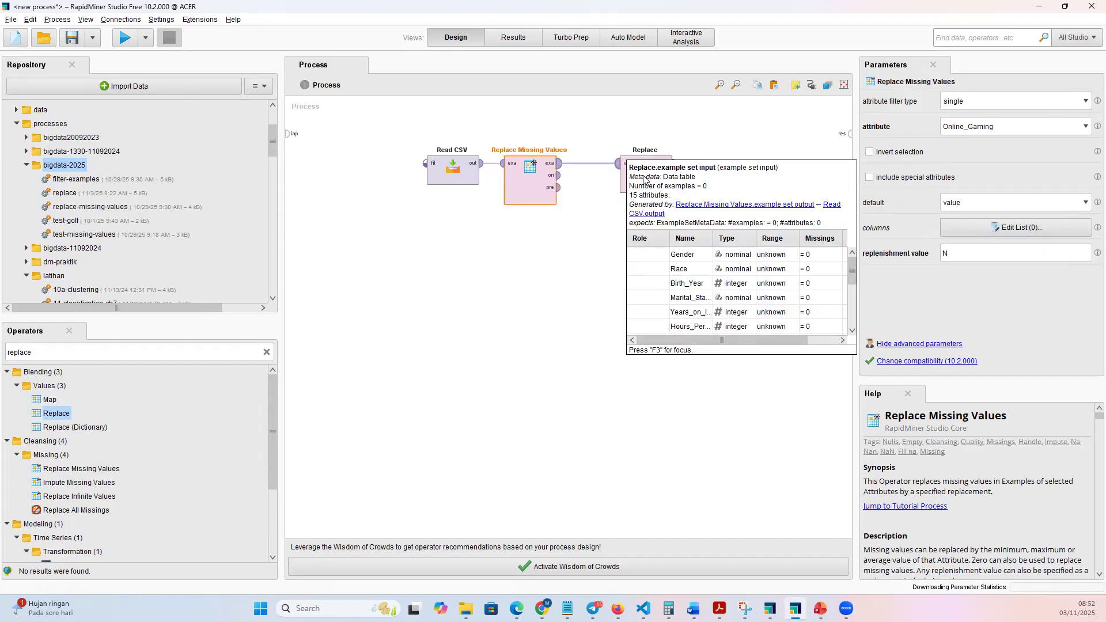
Configure Replace for the single attribute Twitter, replacing 99 by N.
left_click(645, 176)
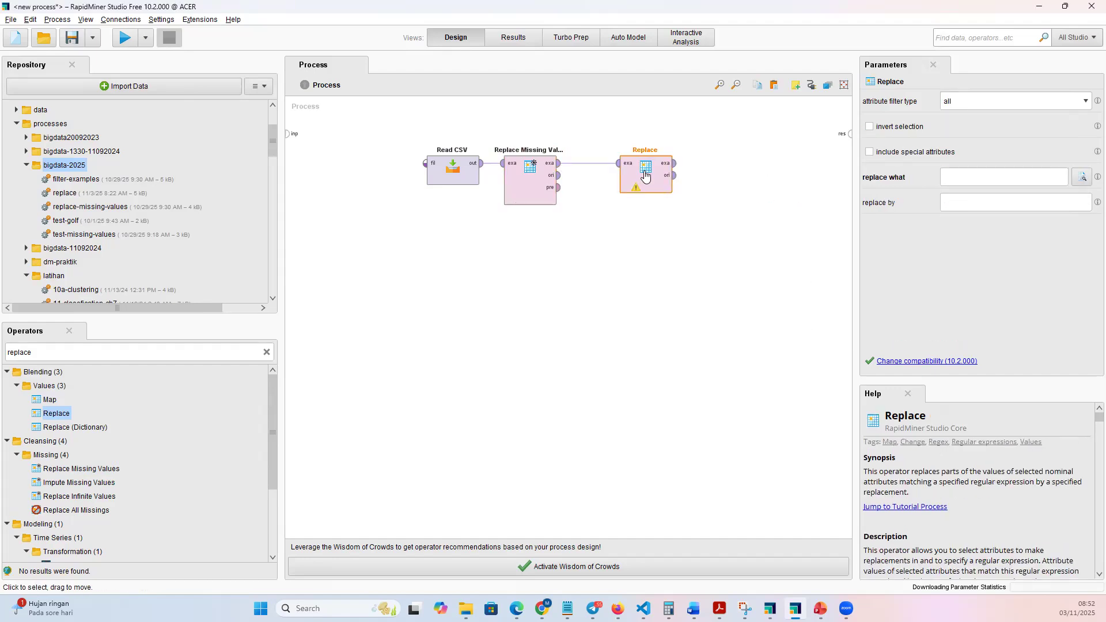
left_click(1025, 102)
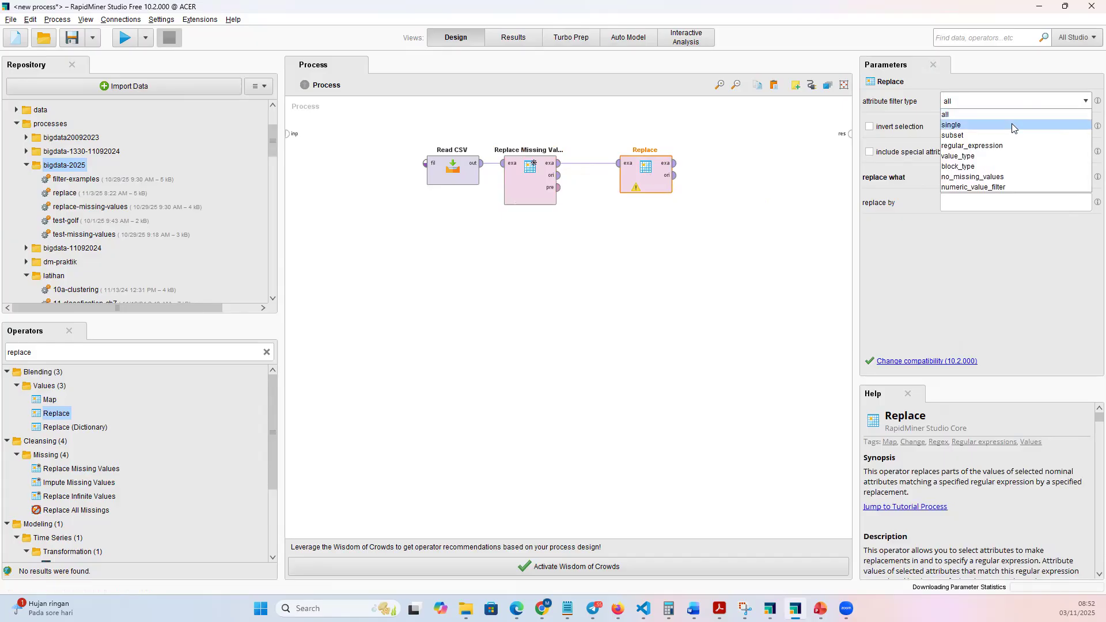
left_click(1014, 125)
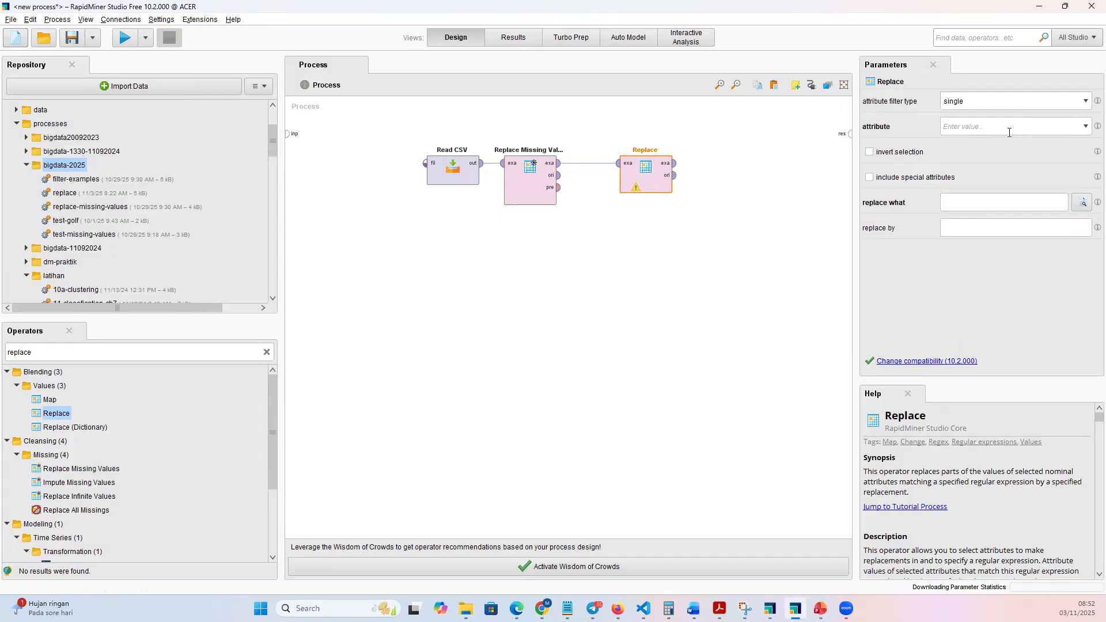
key("alt+Tab")
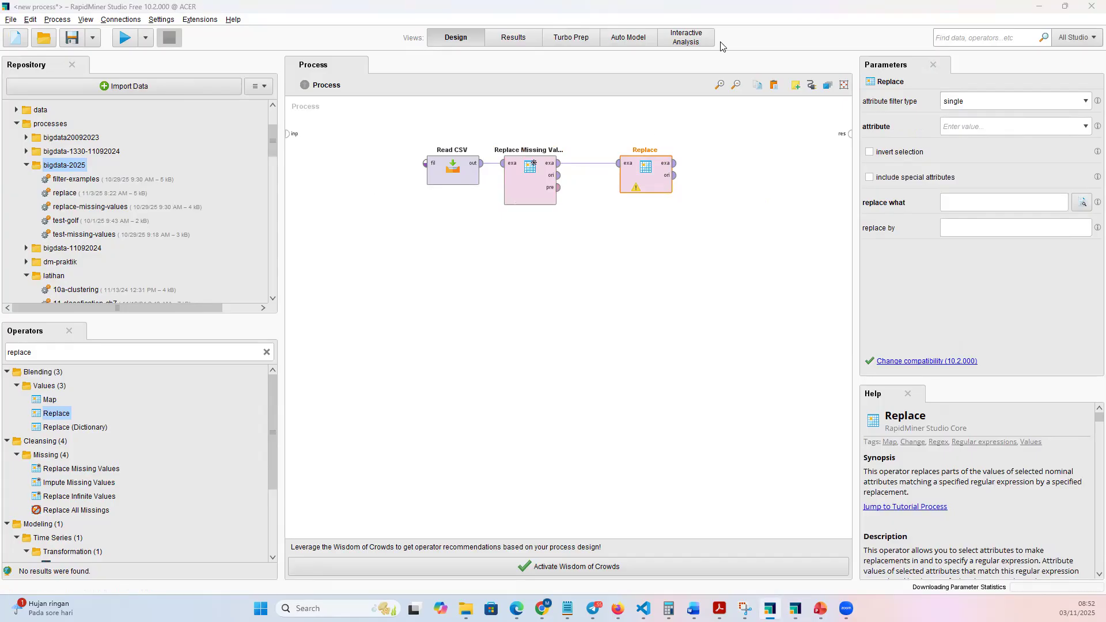
left_click(1085, 127)
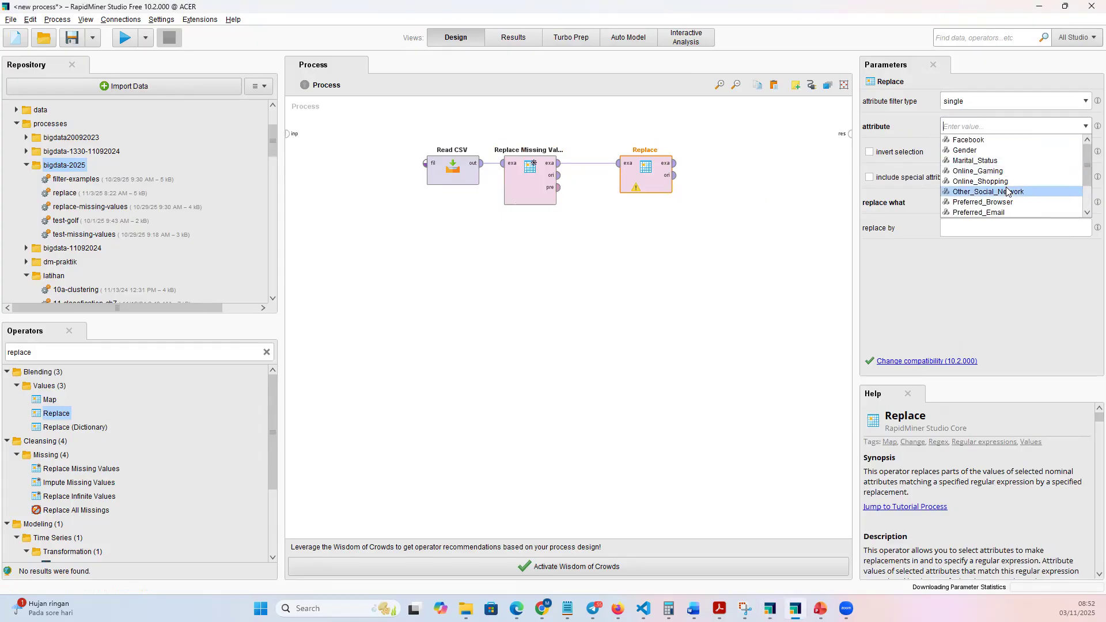
scroll(1007, 192, "down", 2)
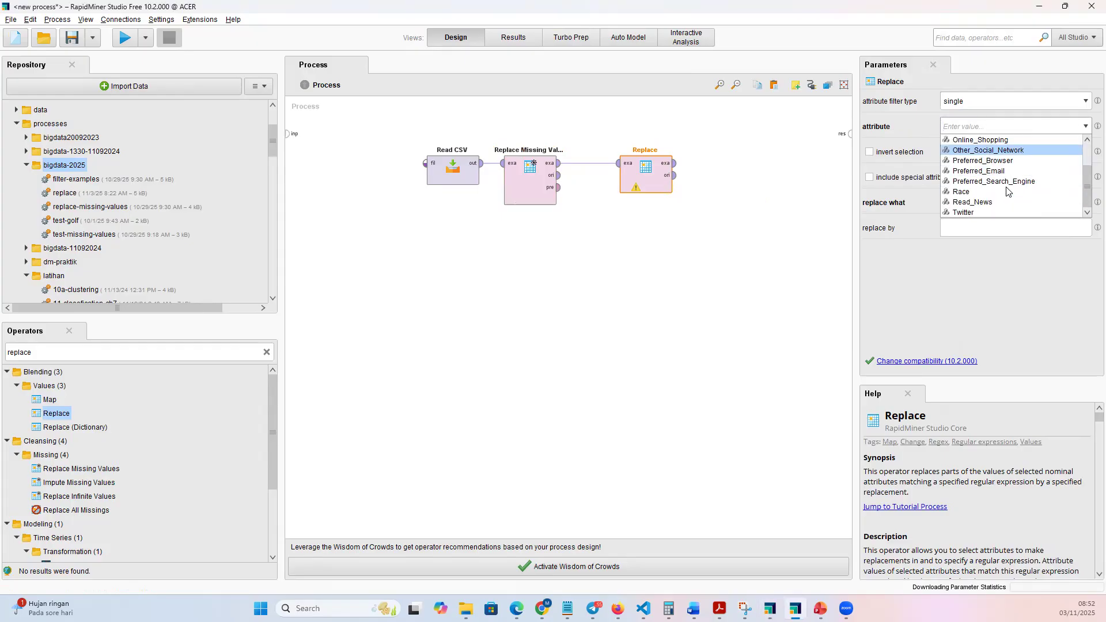
left_click(987, 212)
left_click(1037, 204)
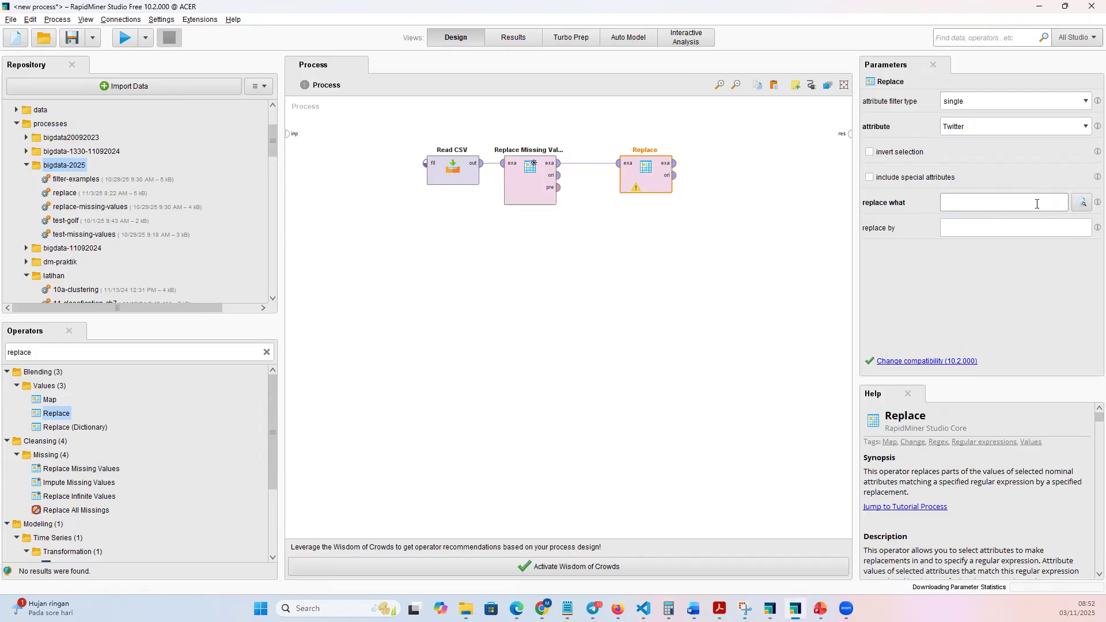
type("99")
left_click(1014, 235)
type("N")
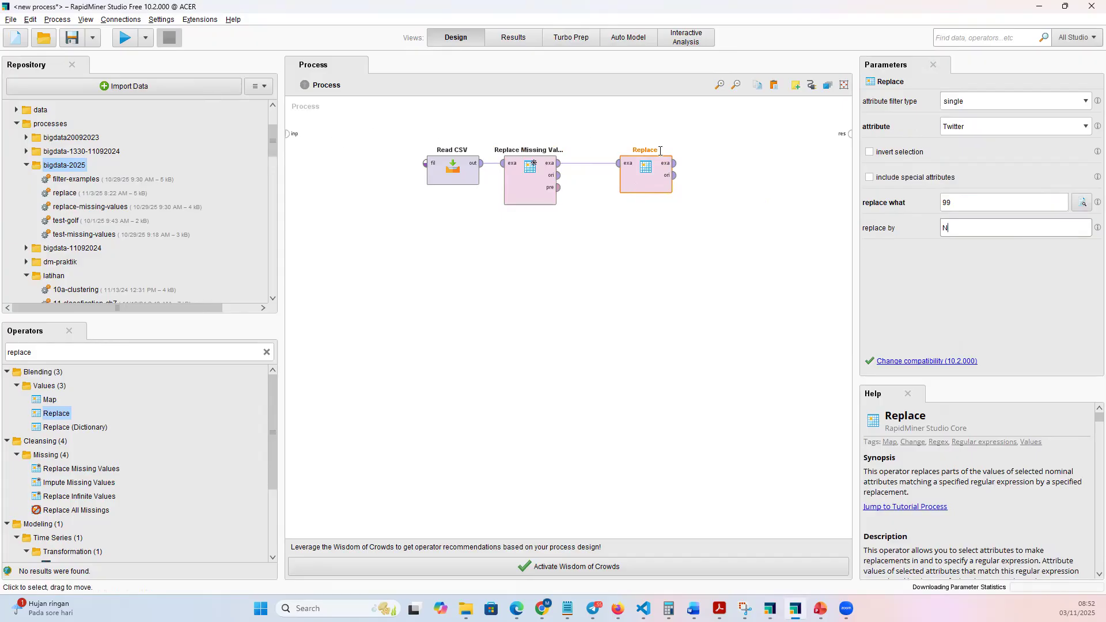
Connect Replace's exa and ori outputs to the process results, shift the operator slightly upward, and run the process.
double_click(675, 167)
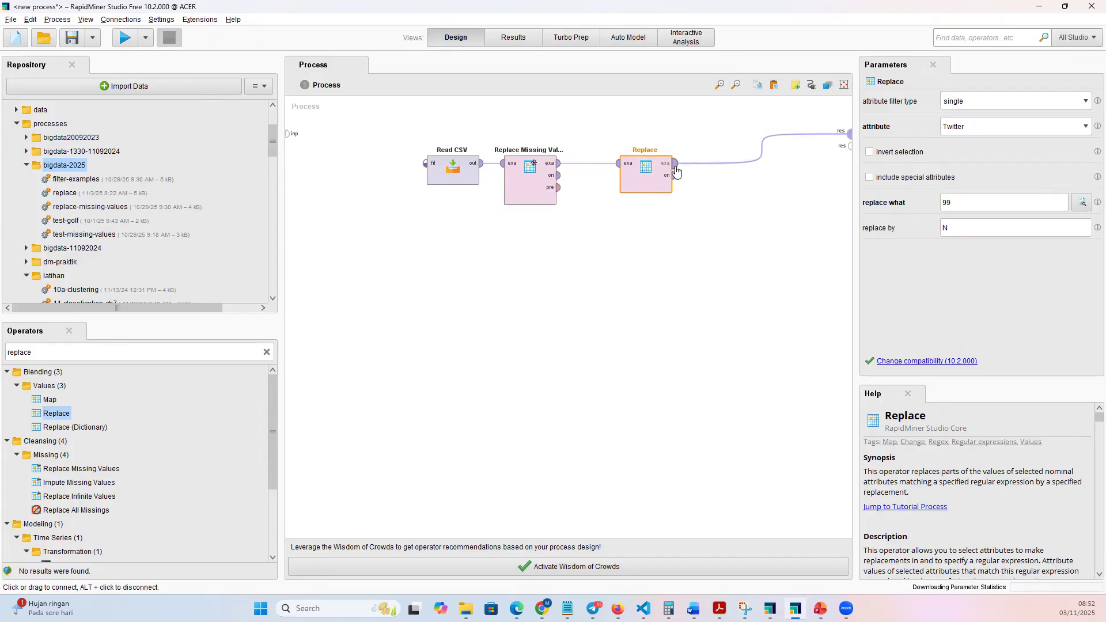
double_click(676, 176)
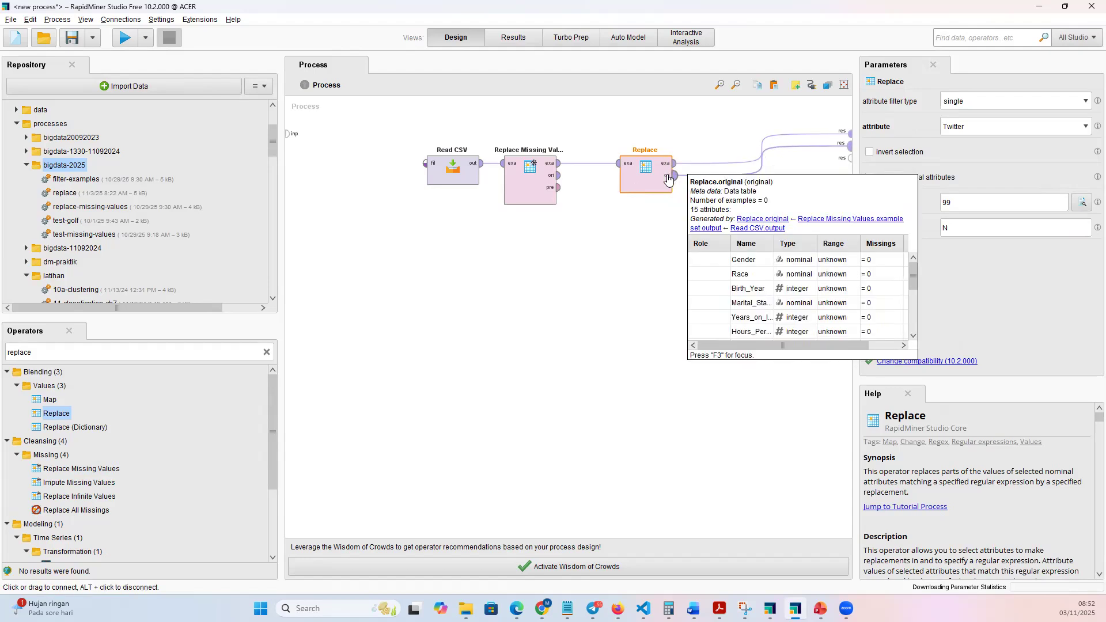
left_click_drag(646, 176, 637, 152)
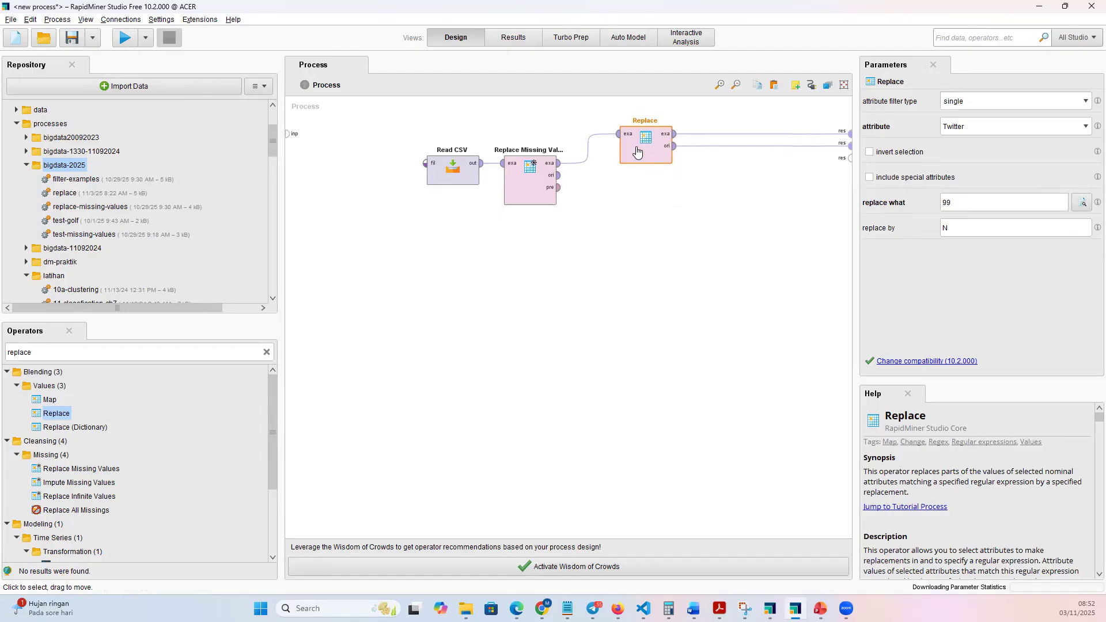
left_click(125, 38)
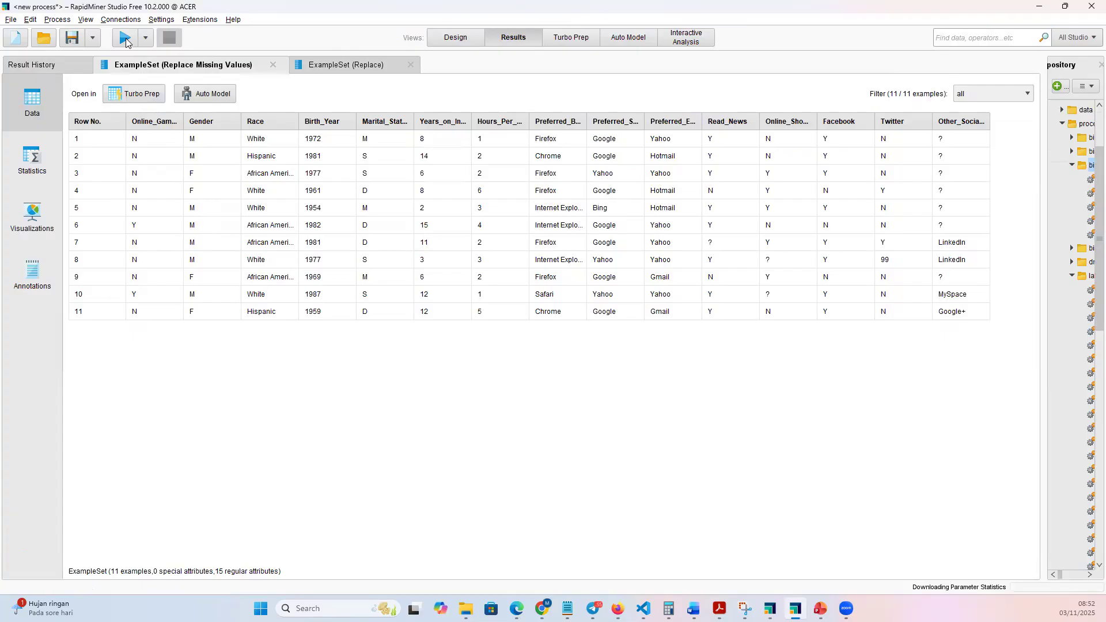
Compare the Twitter values in the Replace result table with those in the Replace Missing Values result table.
left_click(349, 67)
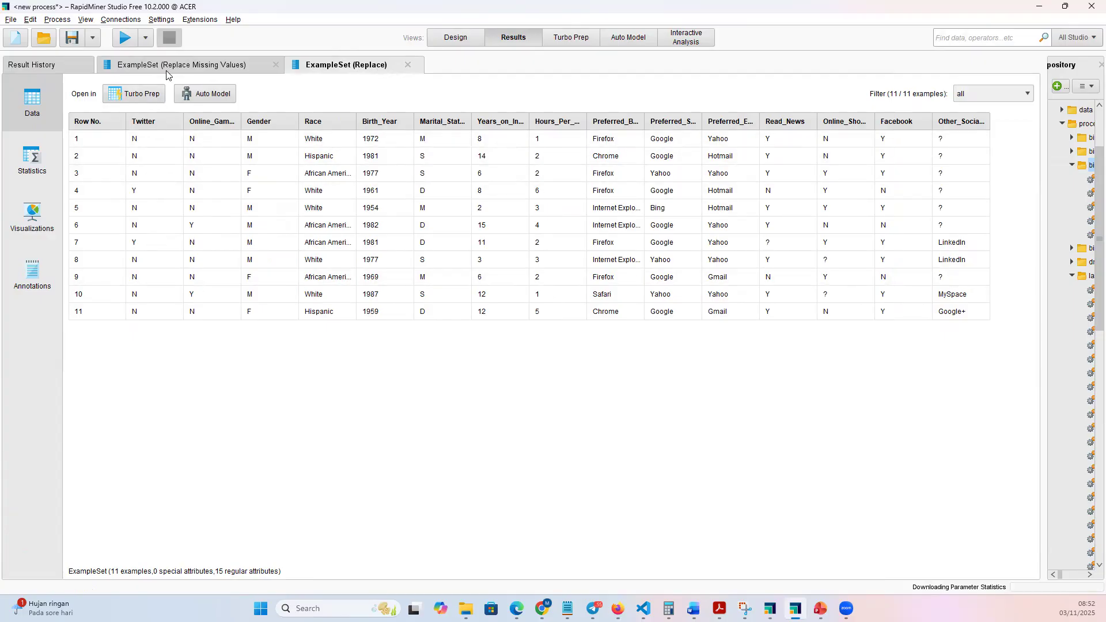
left_click(220, 66)
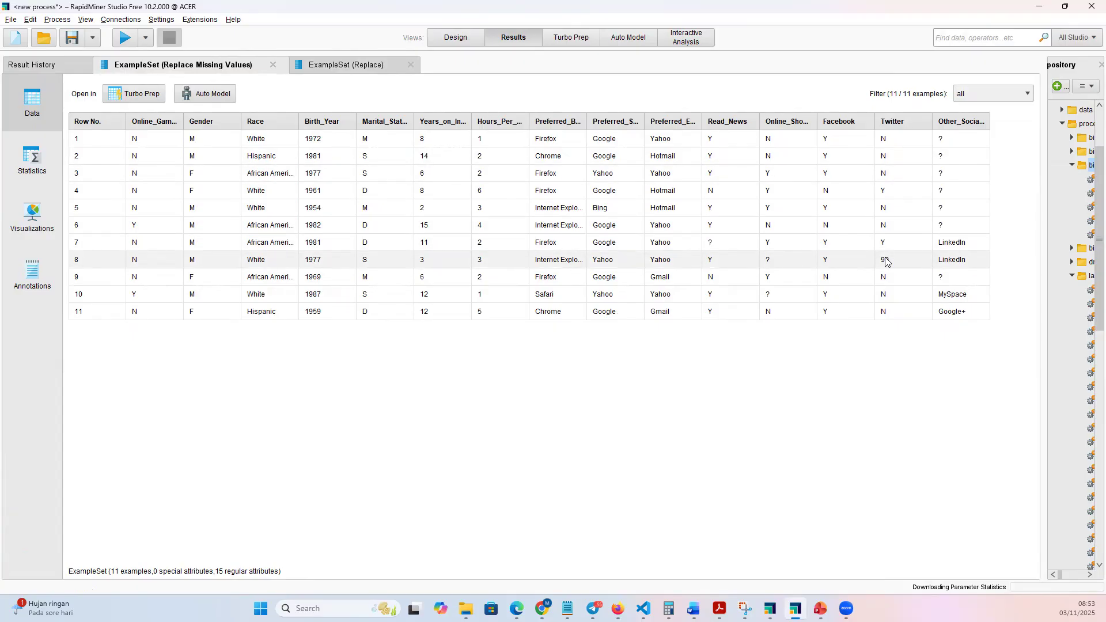
left_click(368, 66)
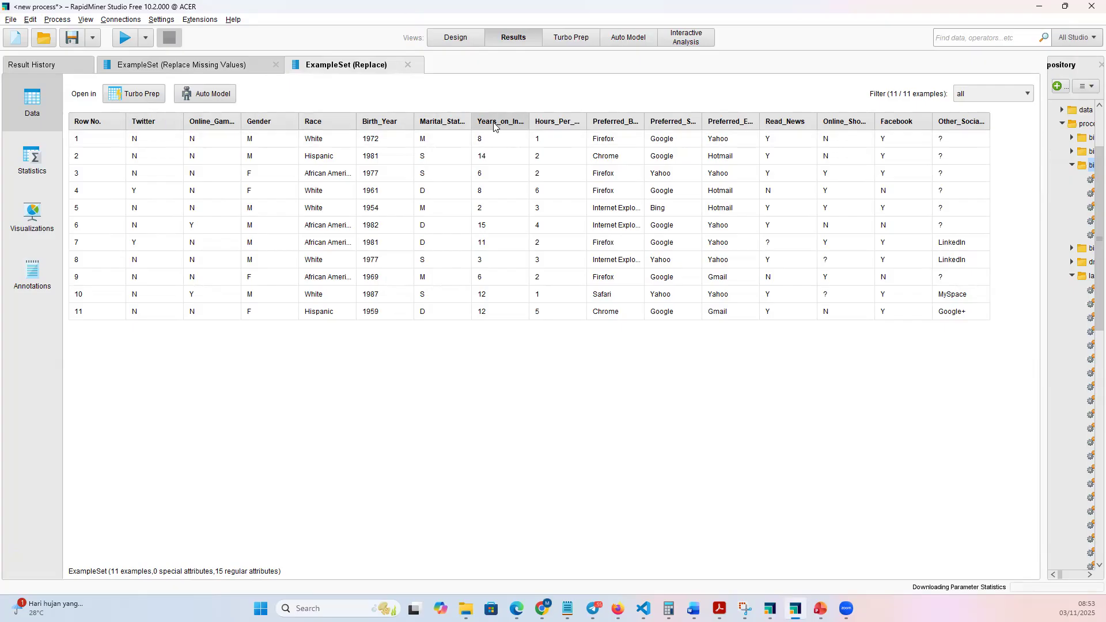
mouse_move(494, 126)
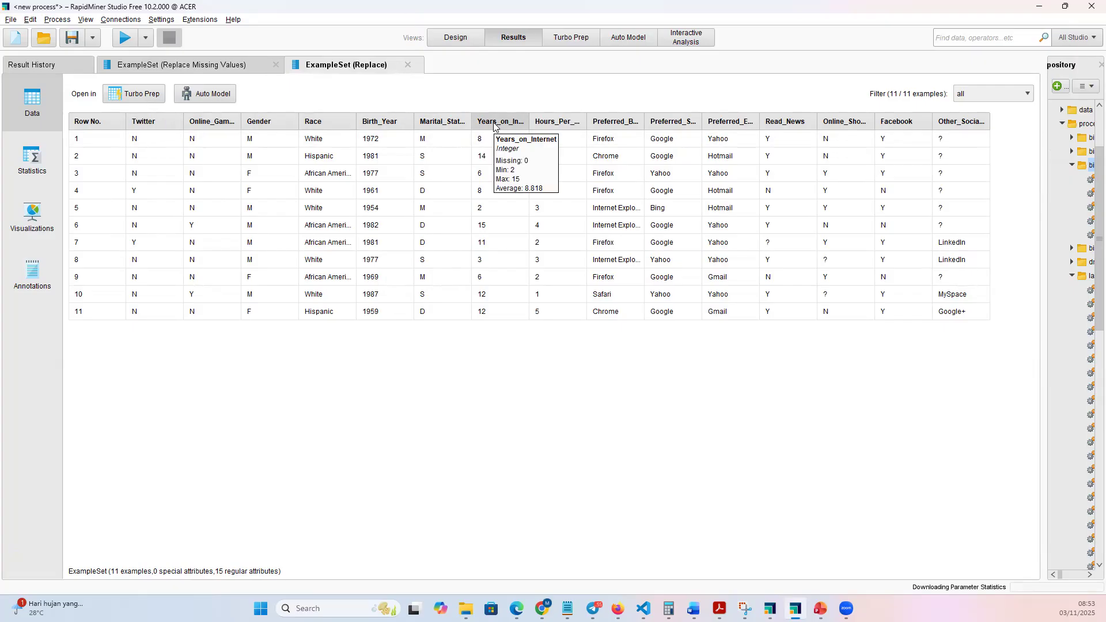
Save the process as replace in the dm-praktik folder under Local Repository/processes.
left_click(457, 42)
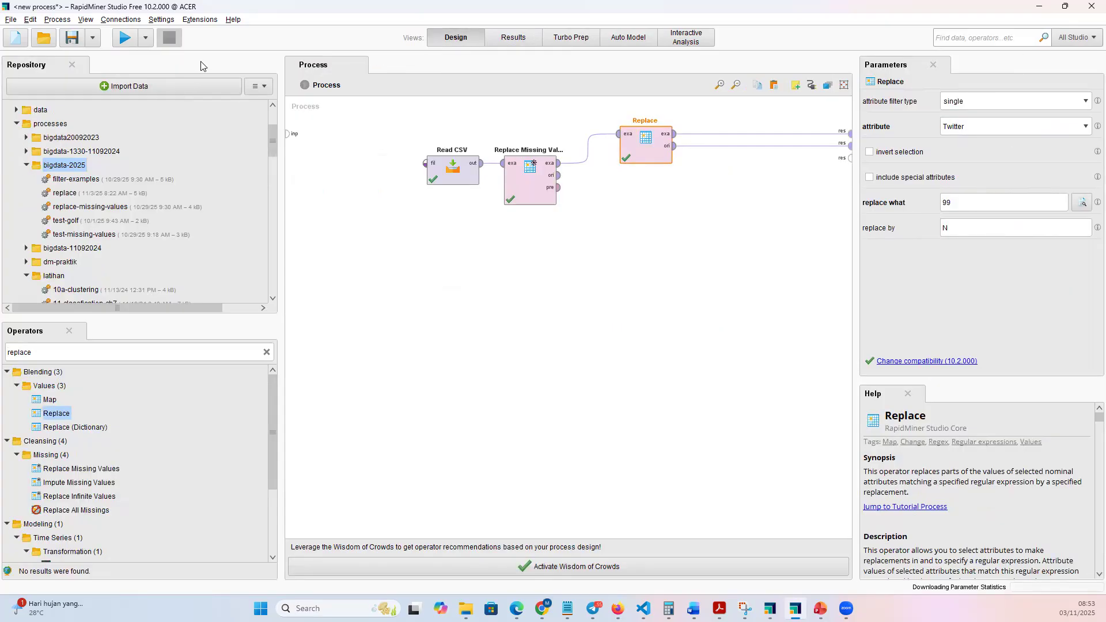
left_click(72, 38)
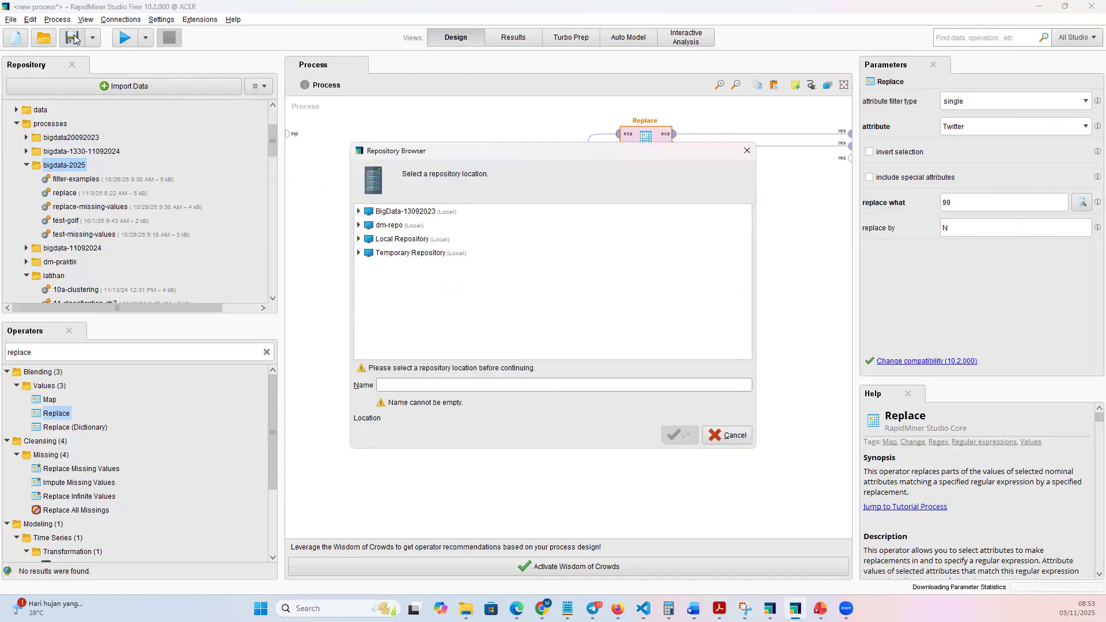
left_click(359, 241)
left_click(368, 281)
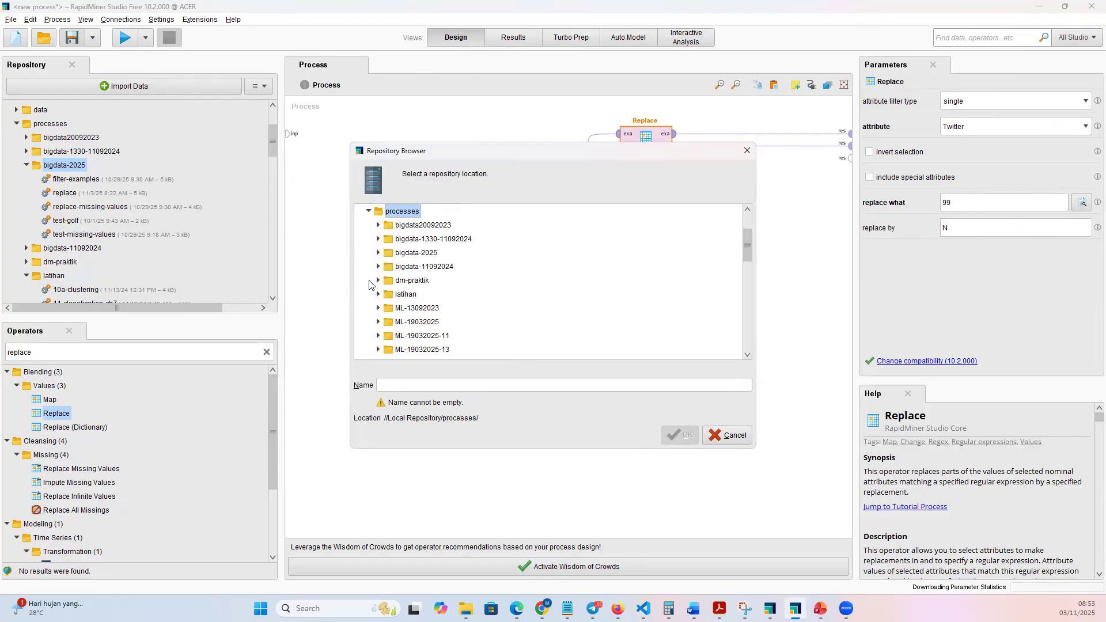
left_click(407, 285)
left_click(427, 386)
type("replace")
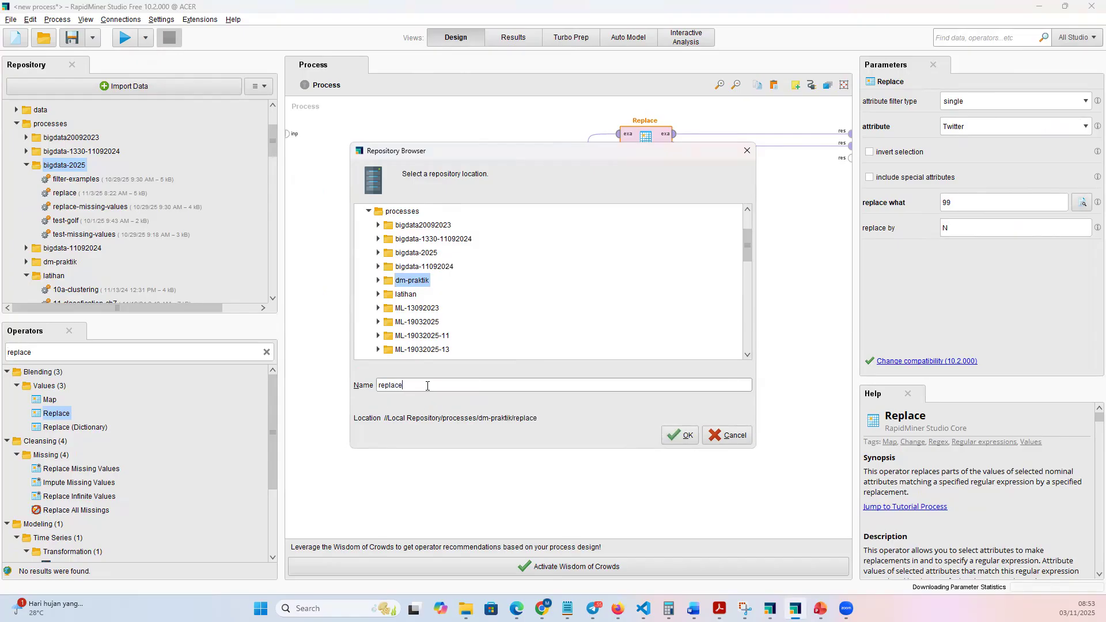
left_click(687, 436)
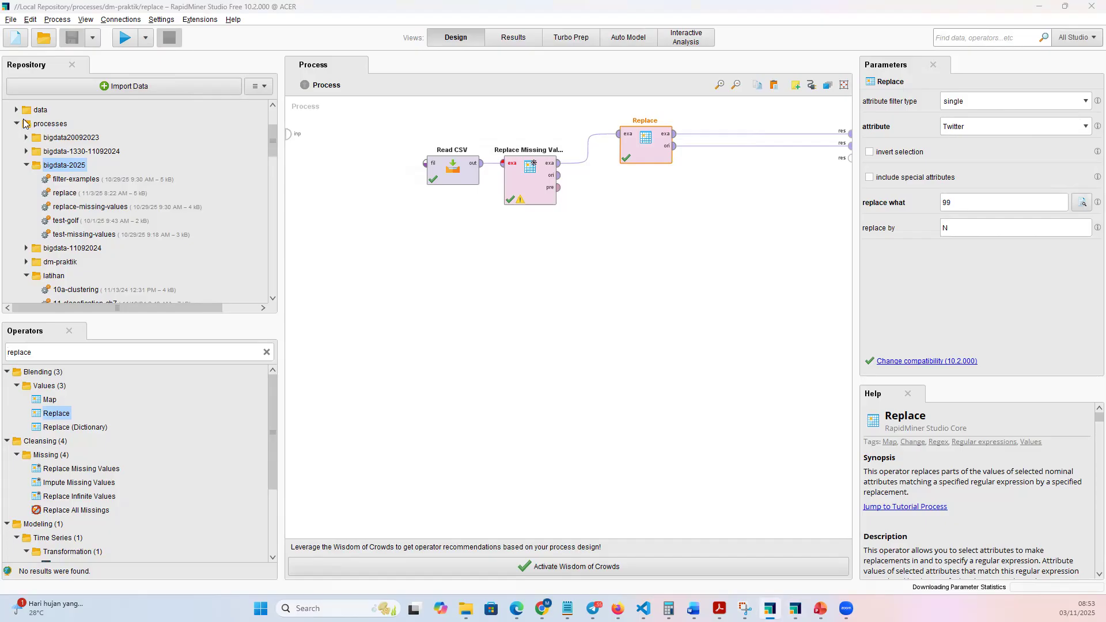
Create a new blank process and add a Read CSV operator near the upper part of the canvas.
left_click(20, 42)
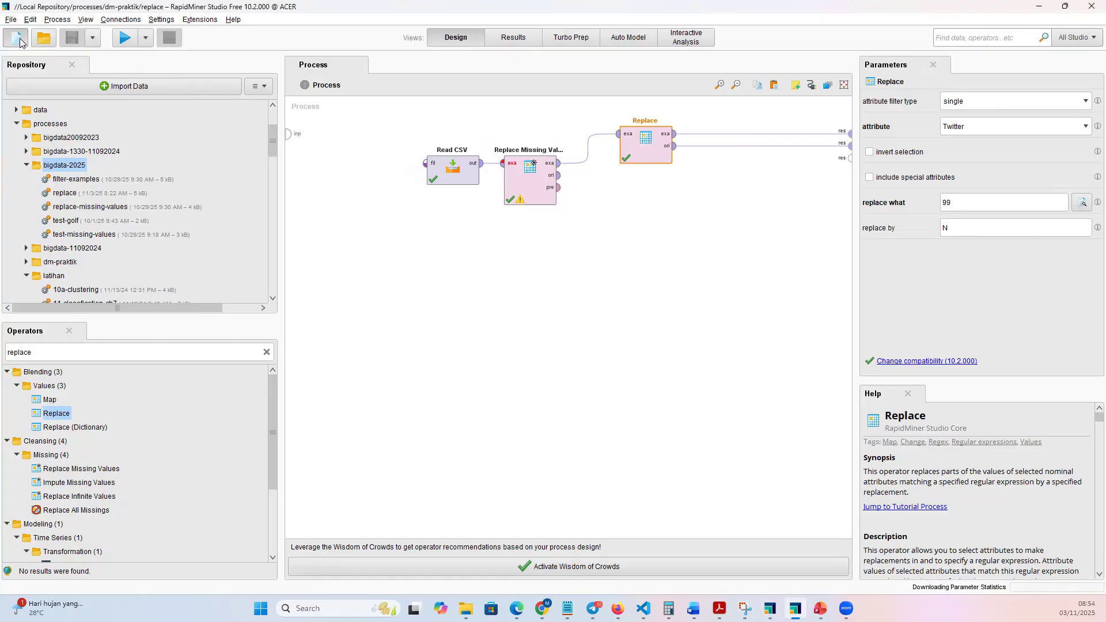
left_click(349, 222)
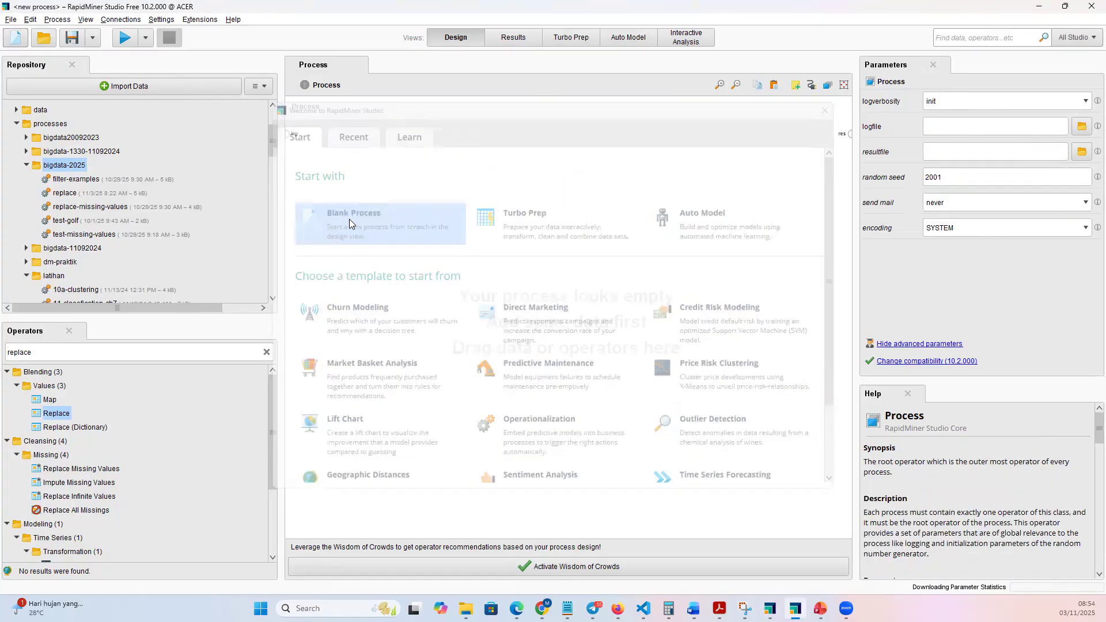
left_click(267, 353)
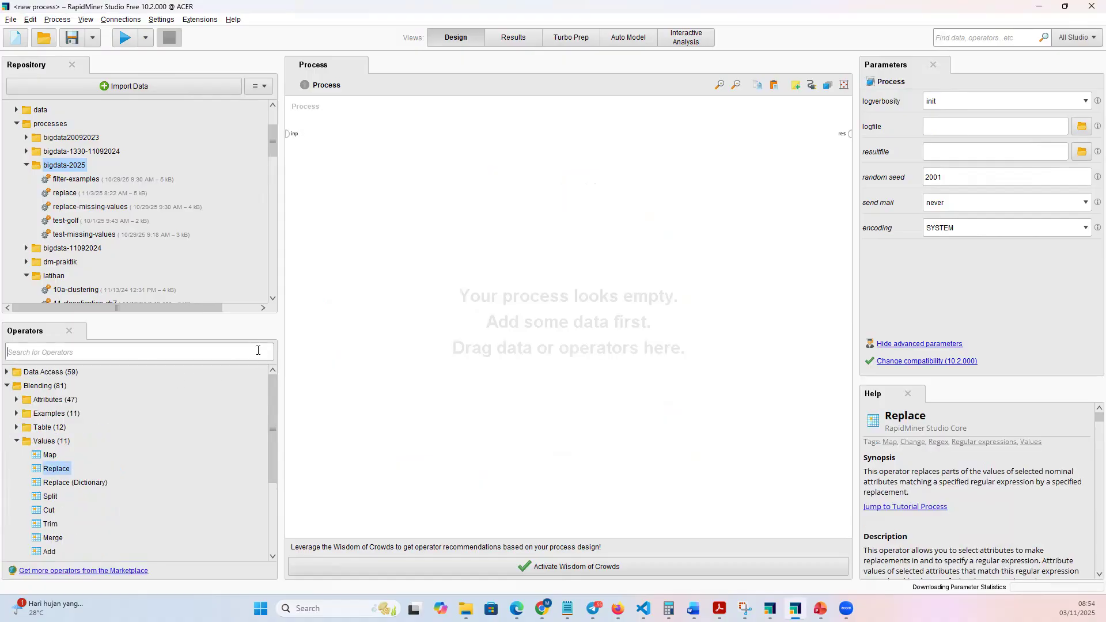
type("r")
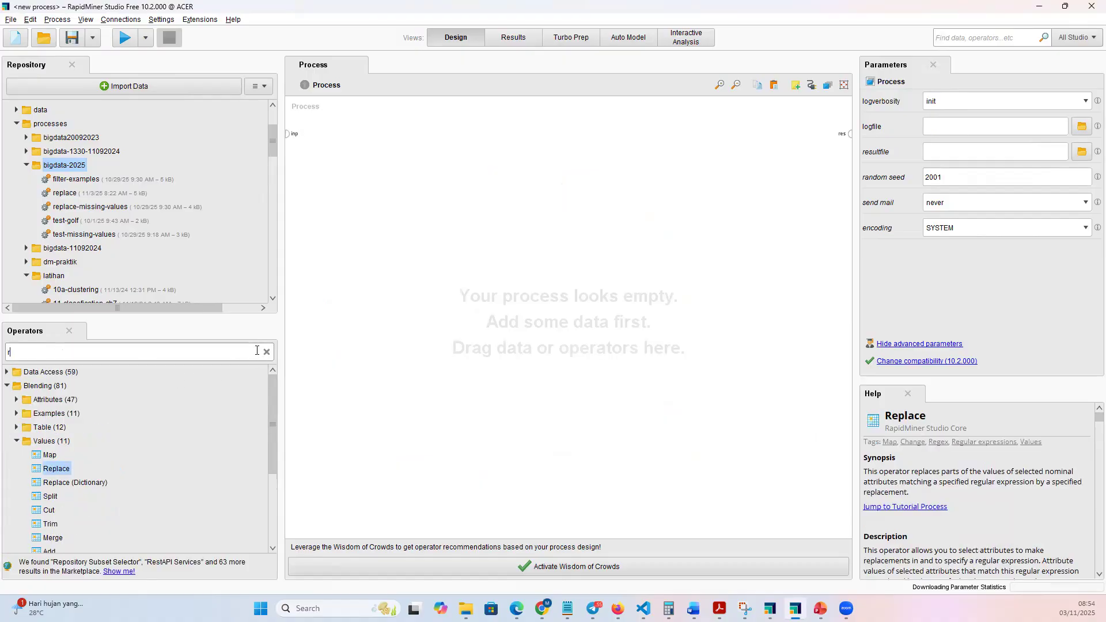
type("ead csv")
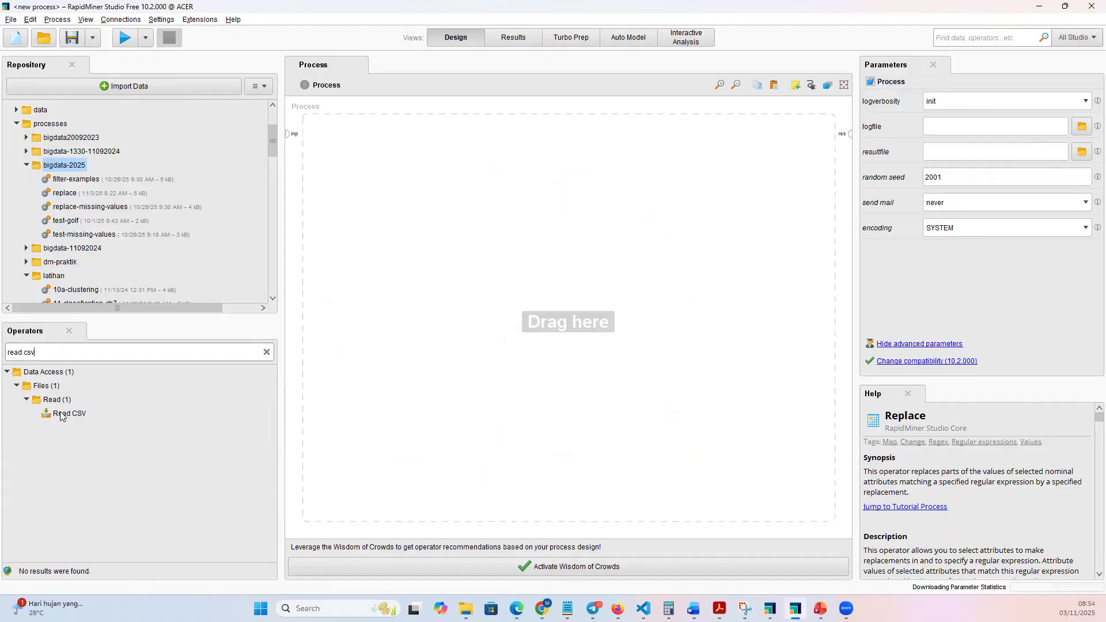
left_click_drag(60, 416, 321, 273)
left_click_drag(402, 149, 406, 146)
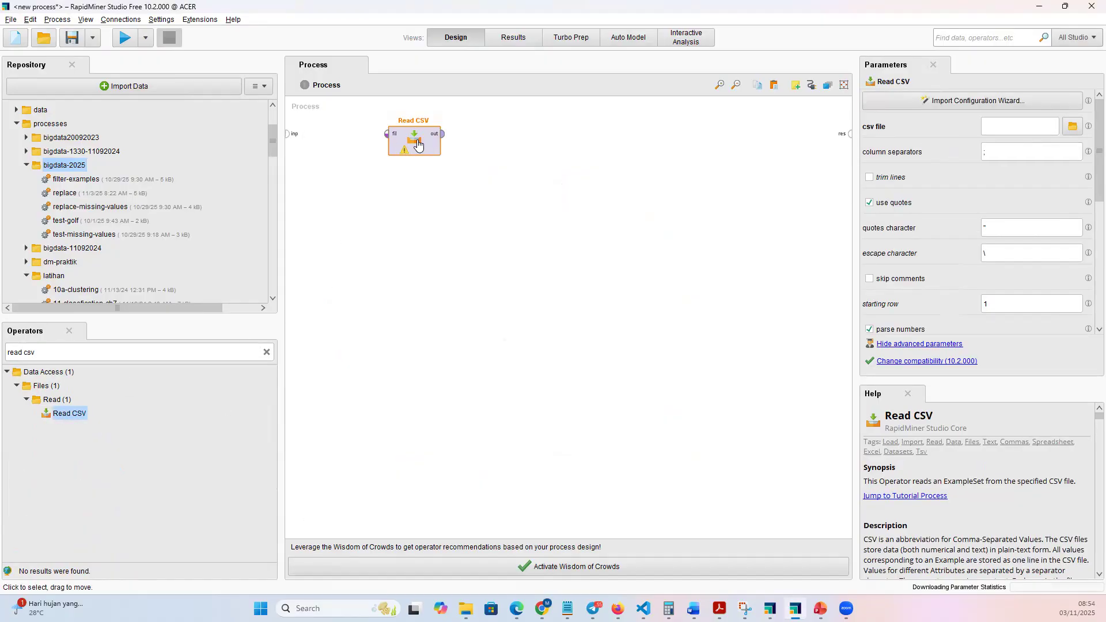
Import missing-values.csv from the last used directory into Read CSV with the default import settings.
double_click(416, 142)
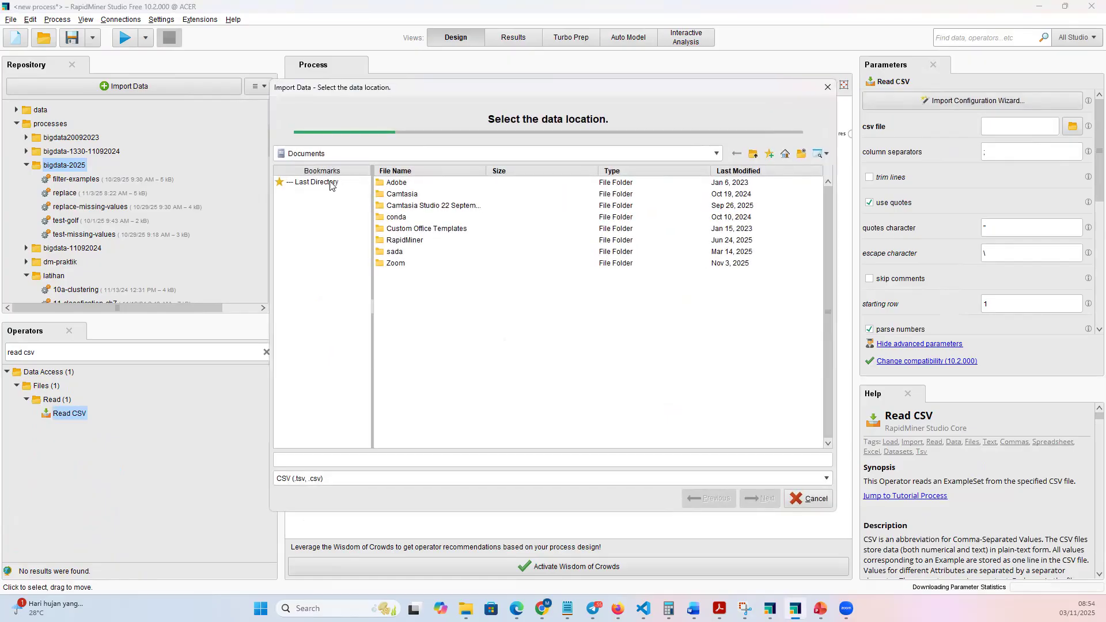
left_click(330, 182)
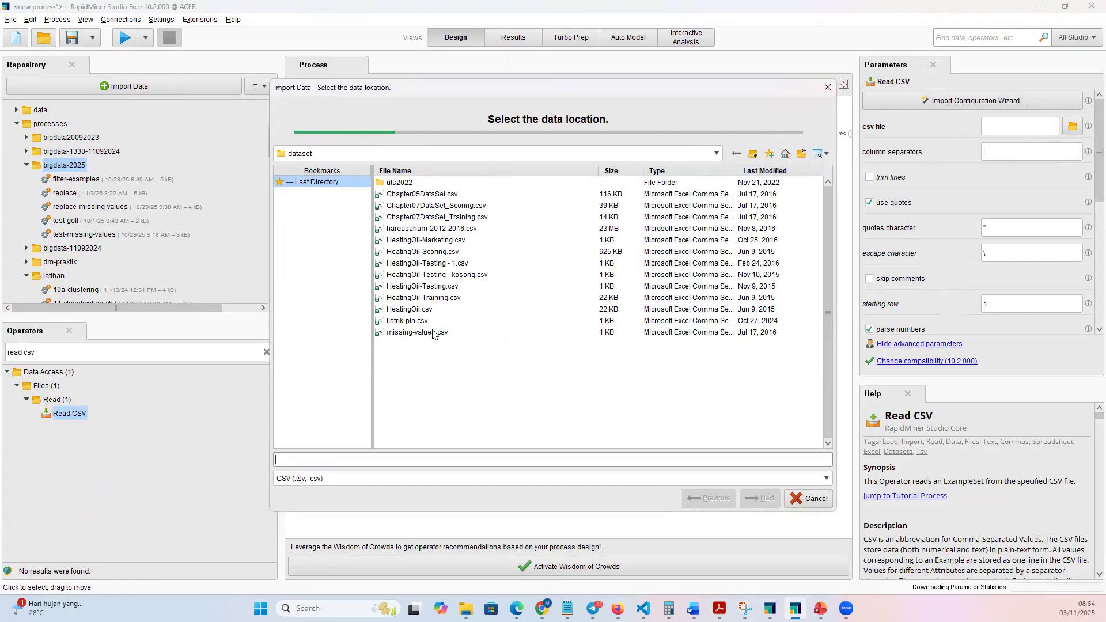
left_click(433, 333)
left_click(752, 499)
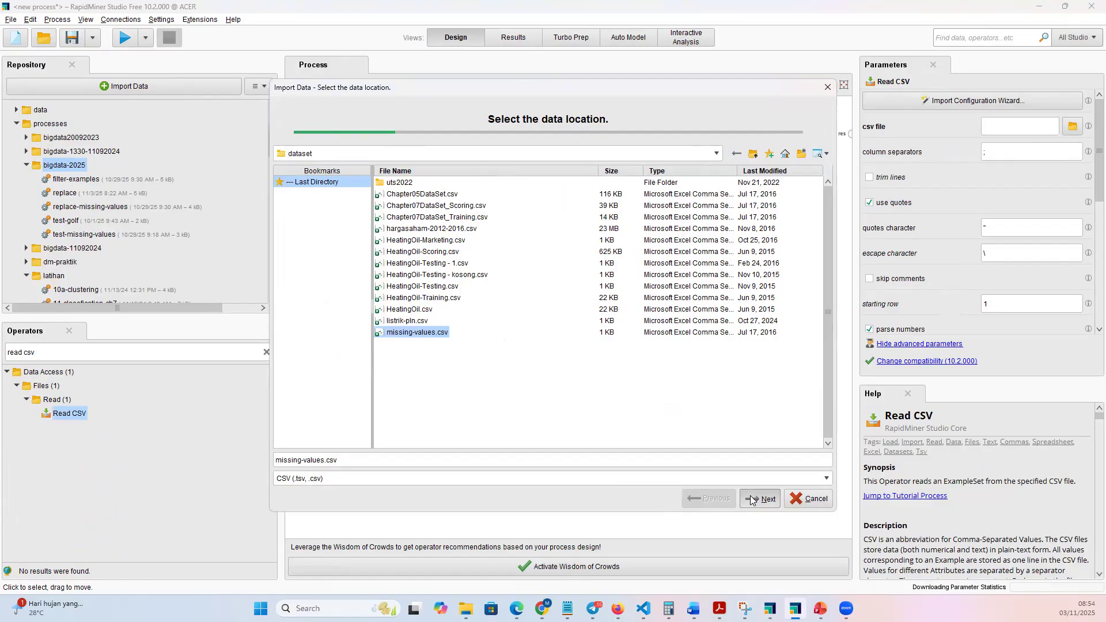
left_click(751, 499)
left_click(751, 499)
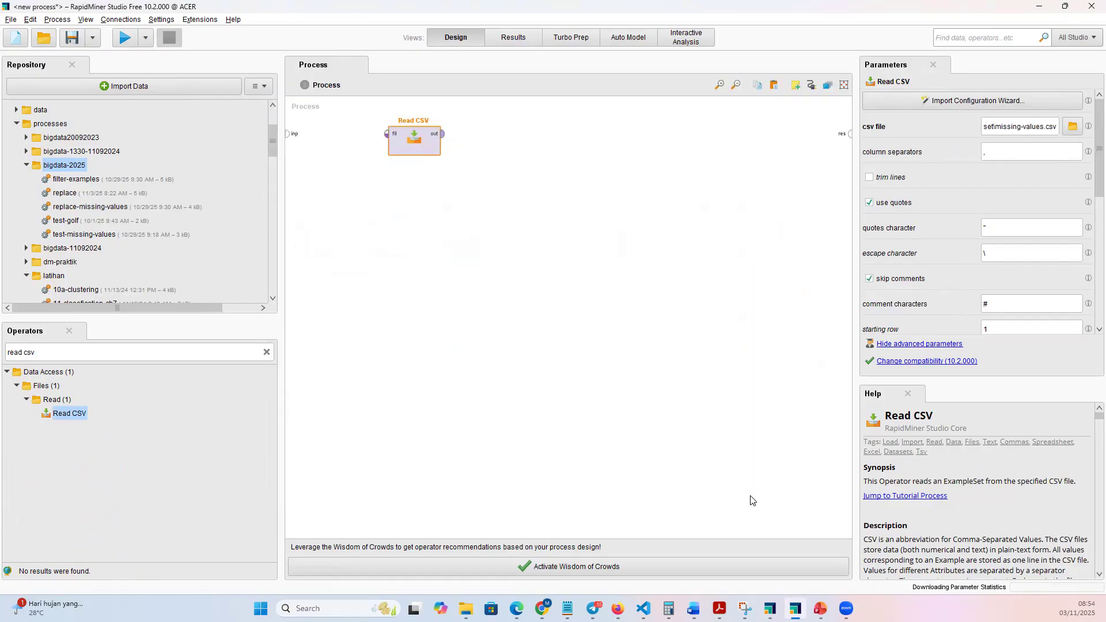
Add a Select Attributes operator after Read CSV, with Read CSV's output connected to its exa input.
left_click(266, 352)
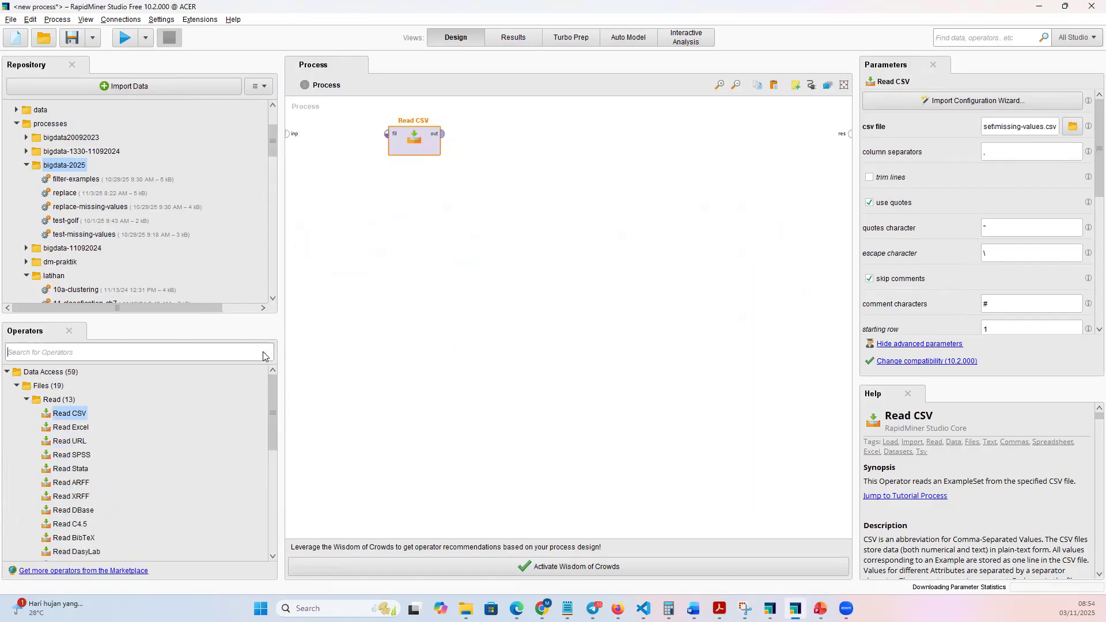
type("sele")
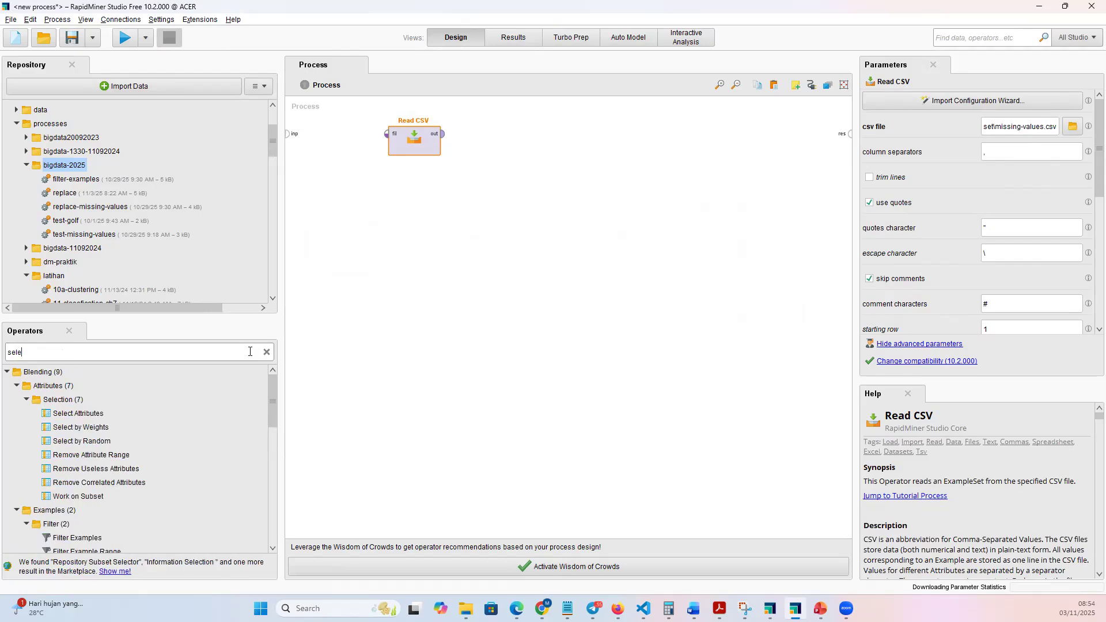
type("ct")
left_click_drag(101, 425, 302, 354)
left_click_drag(504, 141, 464, 134)
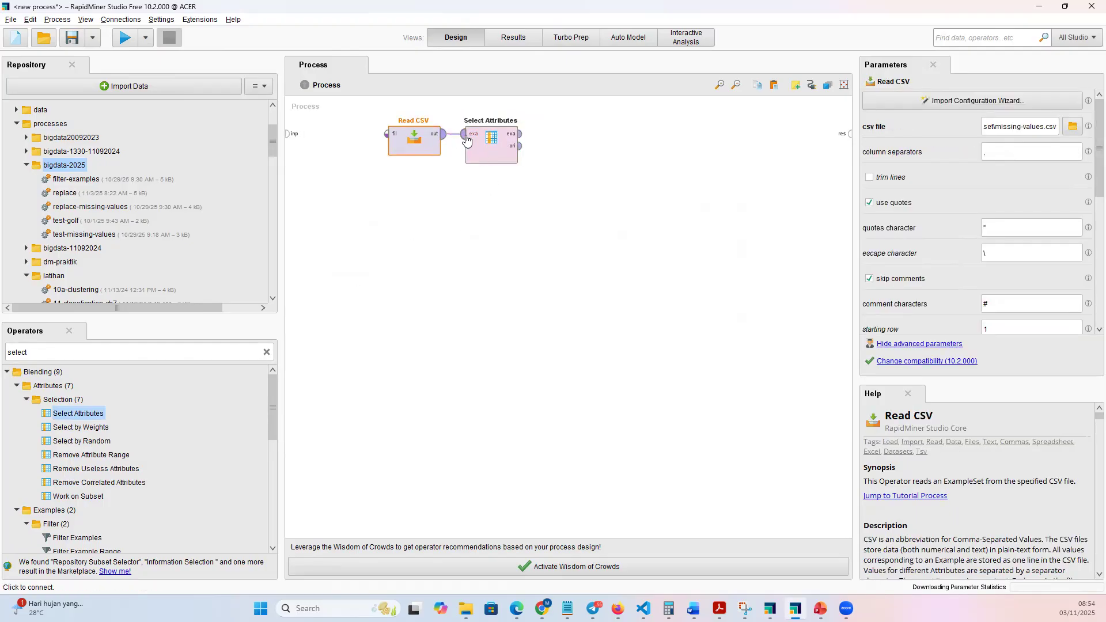
Configure Select Attributes to include attributes, with the attribute filter type set to a subset.
left_click(496, 142)
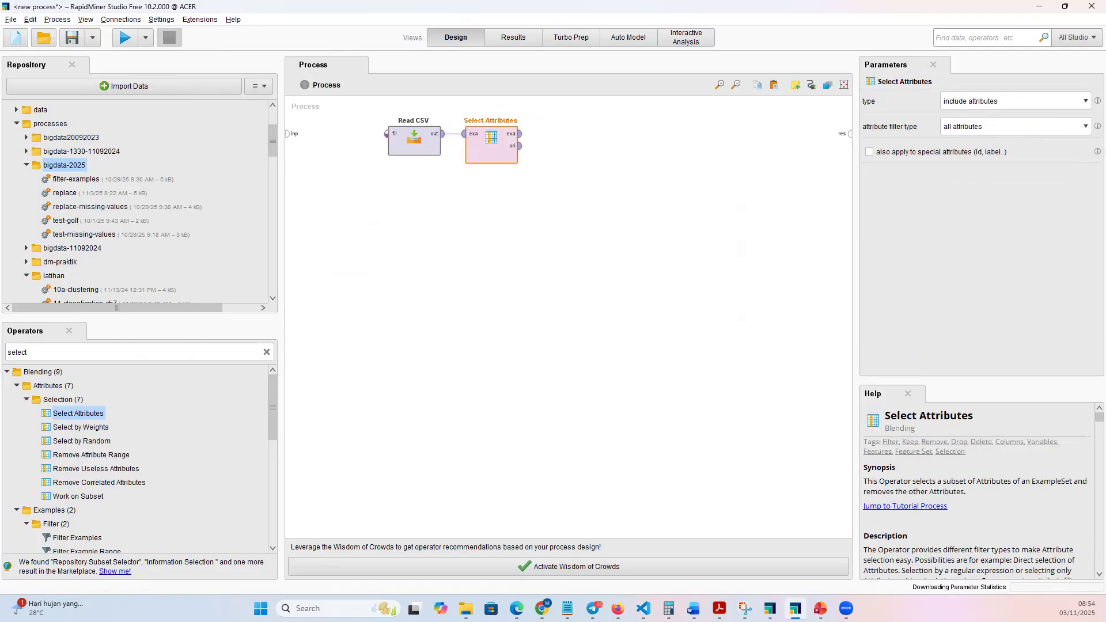
key("alt+Tab")
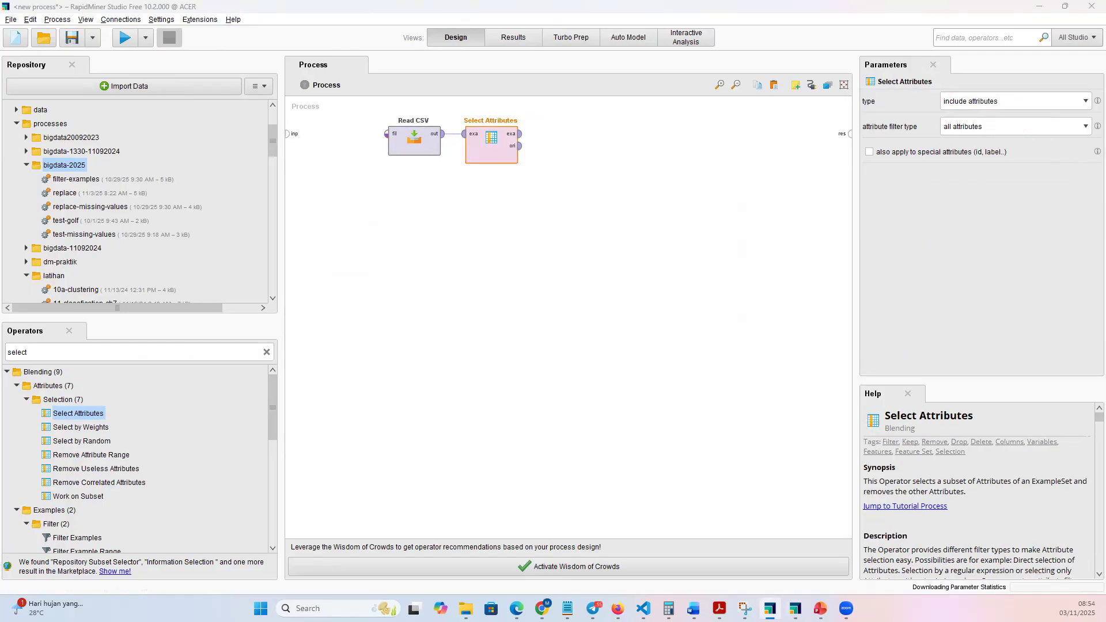
key("alt+Tab")
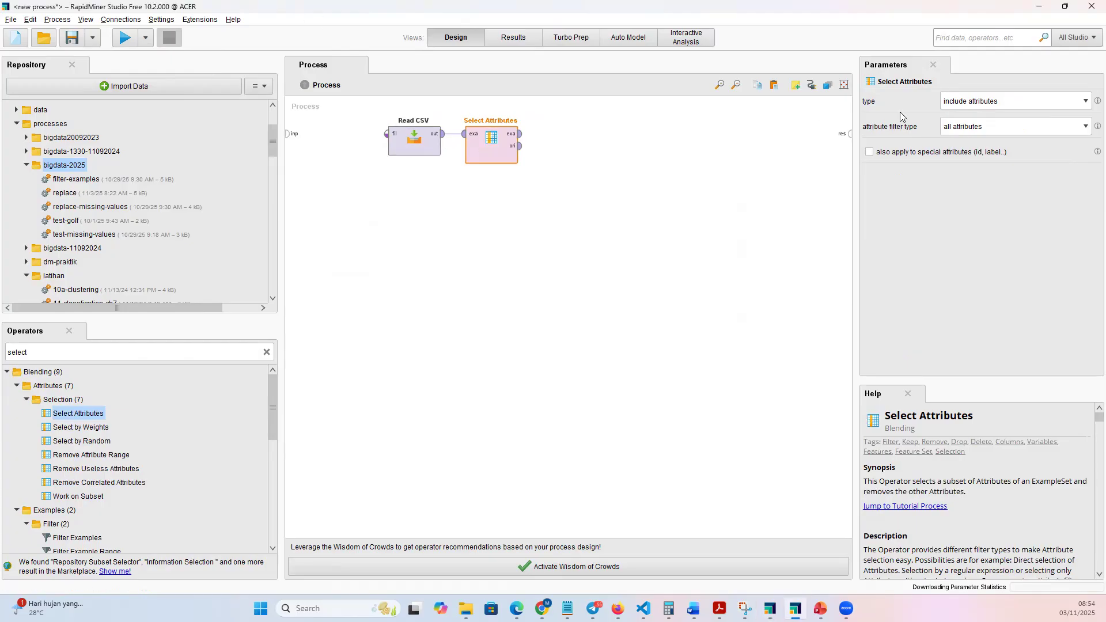
left_click(1008, 101)
left_click(1008, 103)
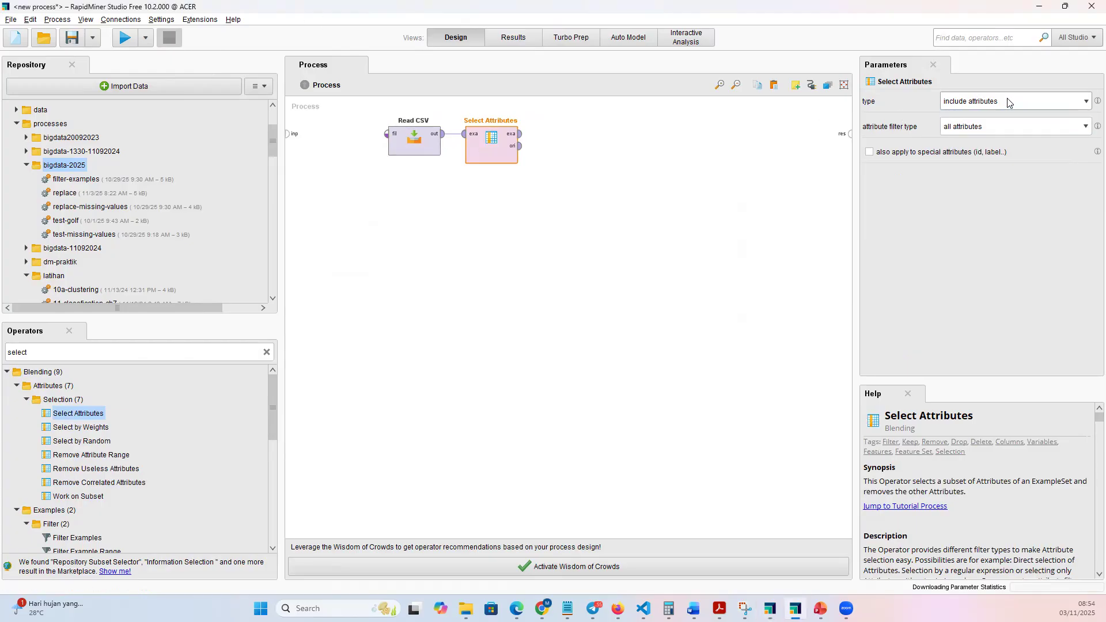
left_click(1085, 128)
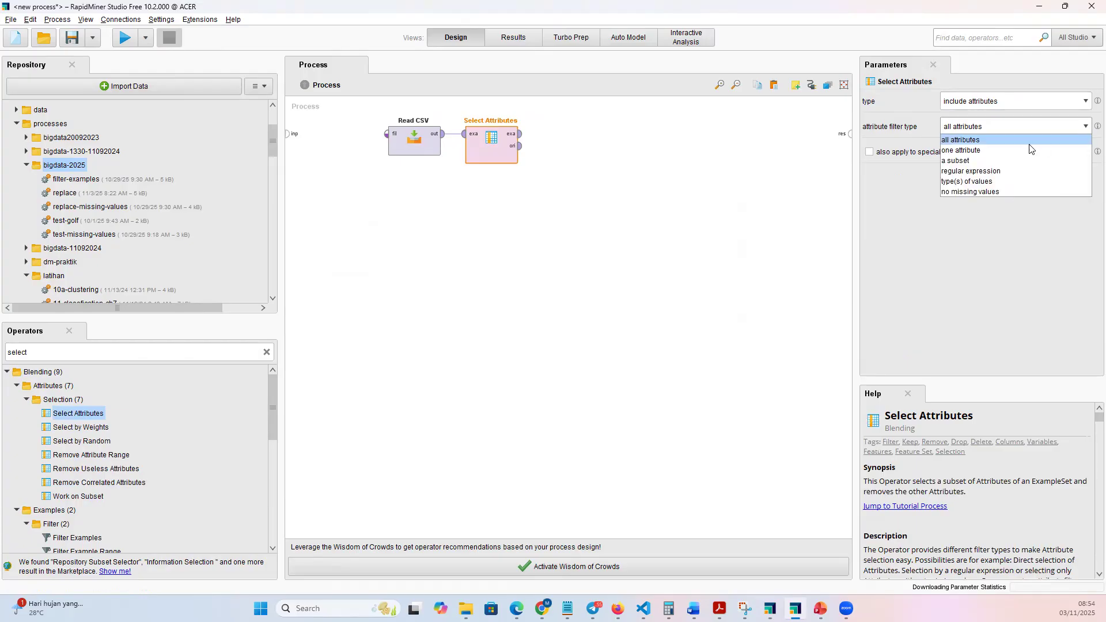
left_click(979, 162)
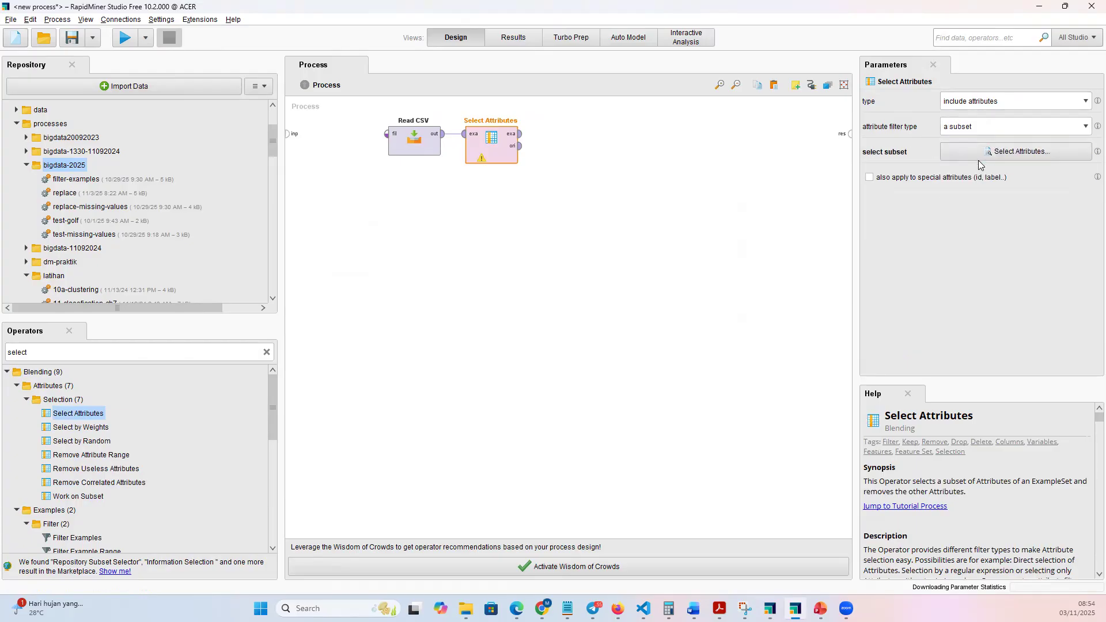
Choose Birth_Year, Gender, Online_Gaming and Online_Shopping as the attribute subset and apply the selection.
left_click(1008, 155)
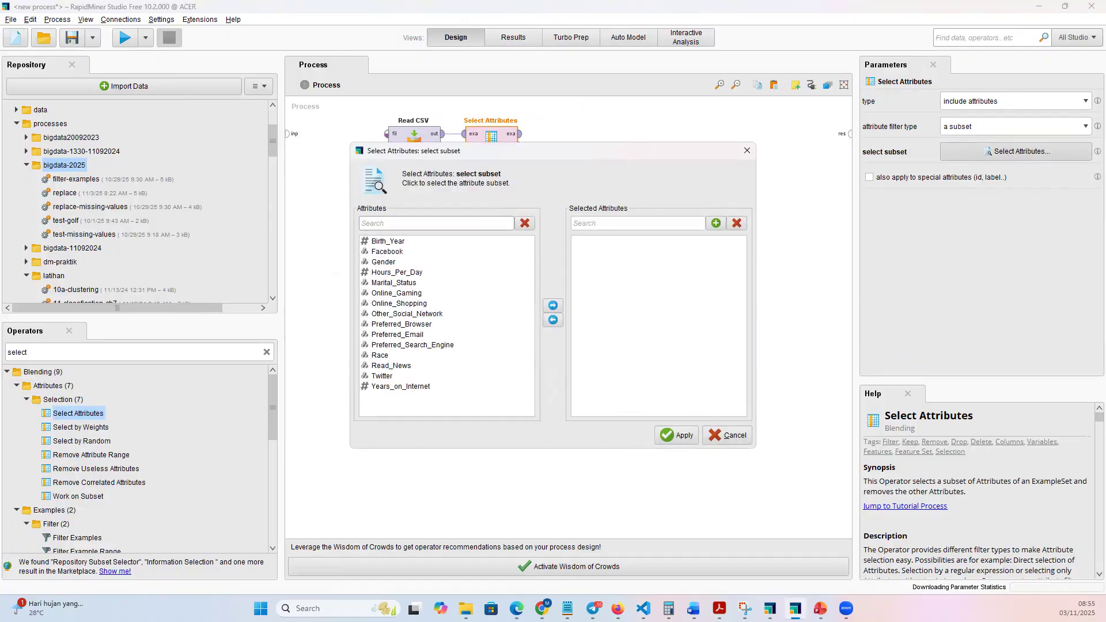
key("alt+Tab")
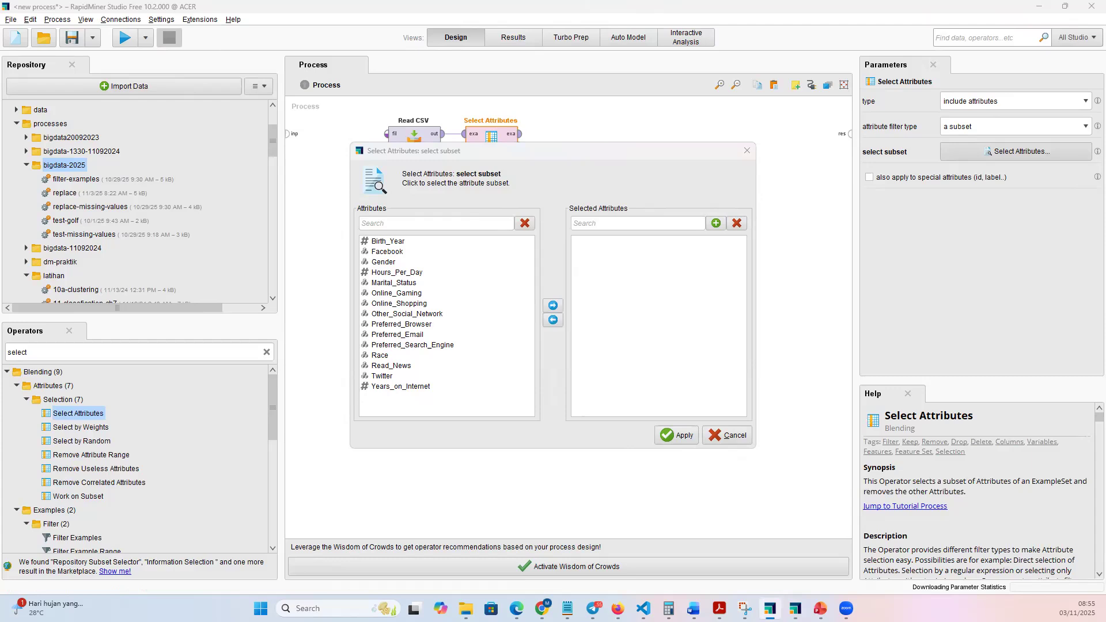
left_click(398, 243)
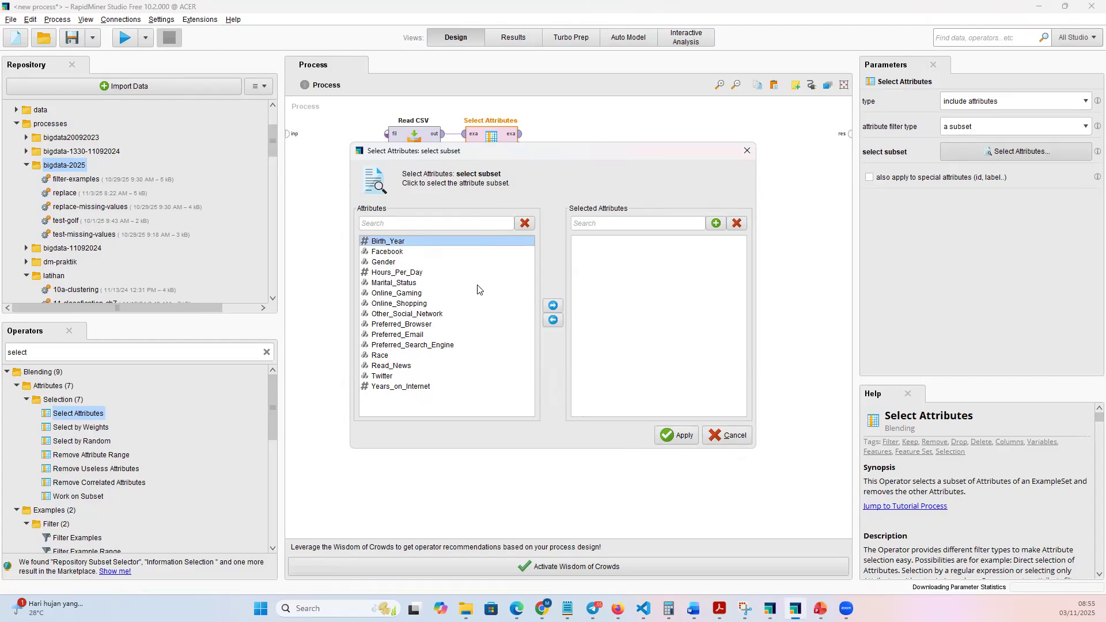
left_click(552, 307)
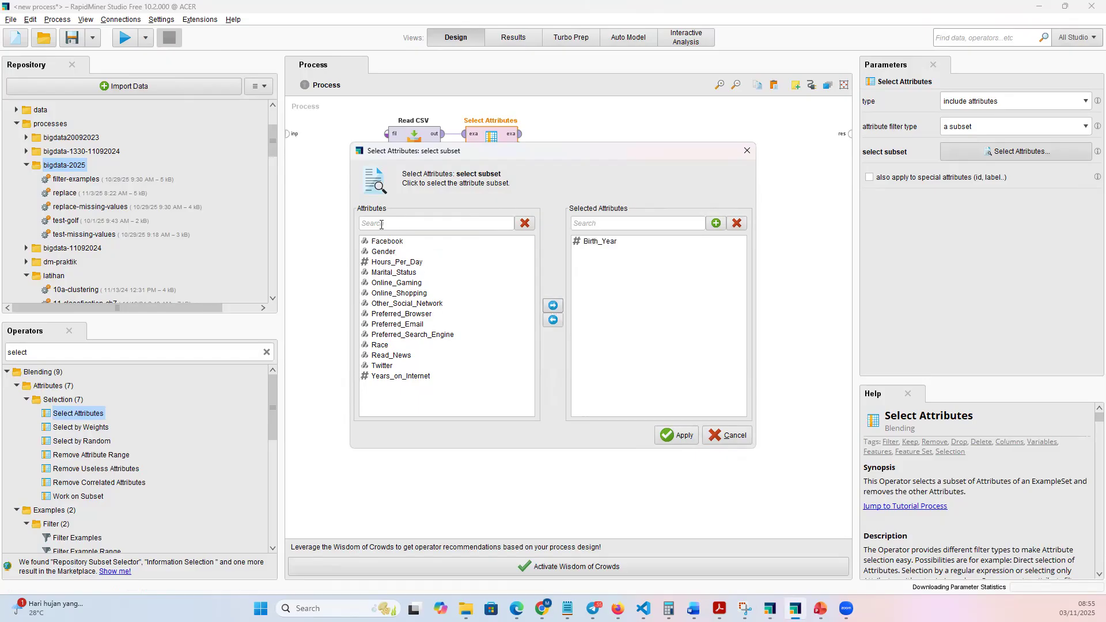
left_click(397, 252)
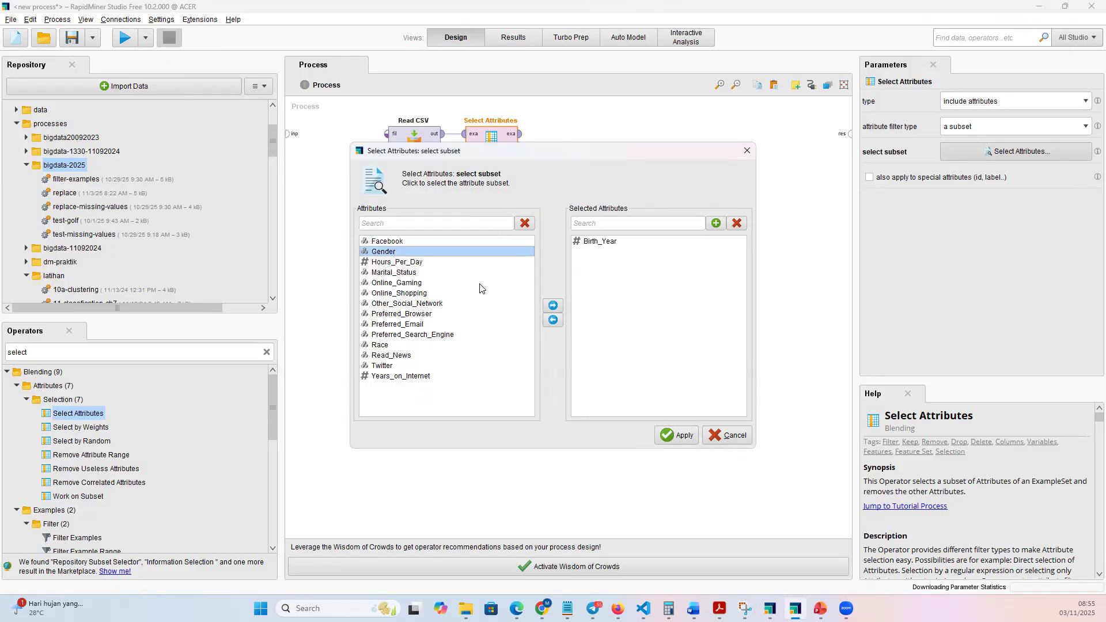
left_click(553, 306)
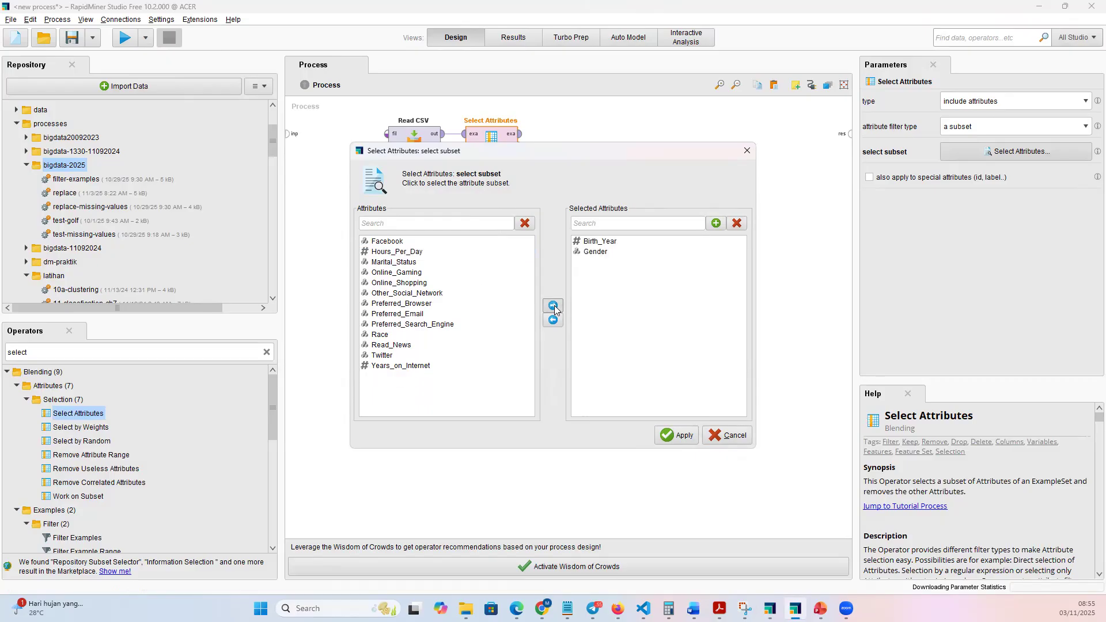
left_click(417, 274)
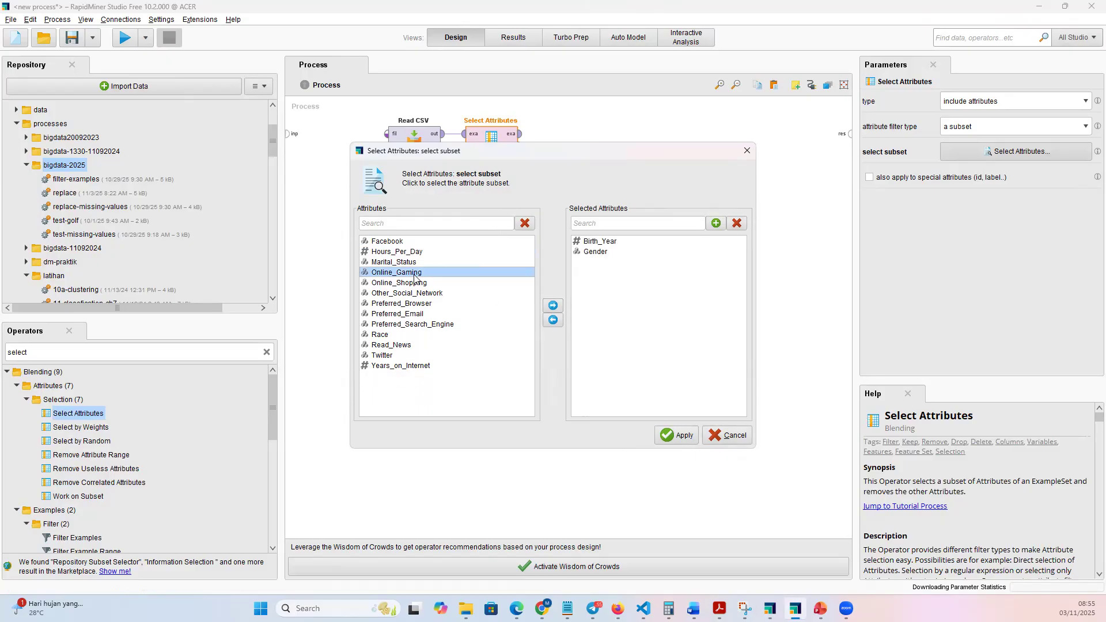
left_click(553, 307)
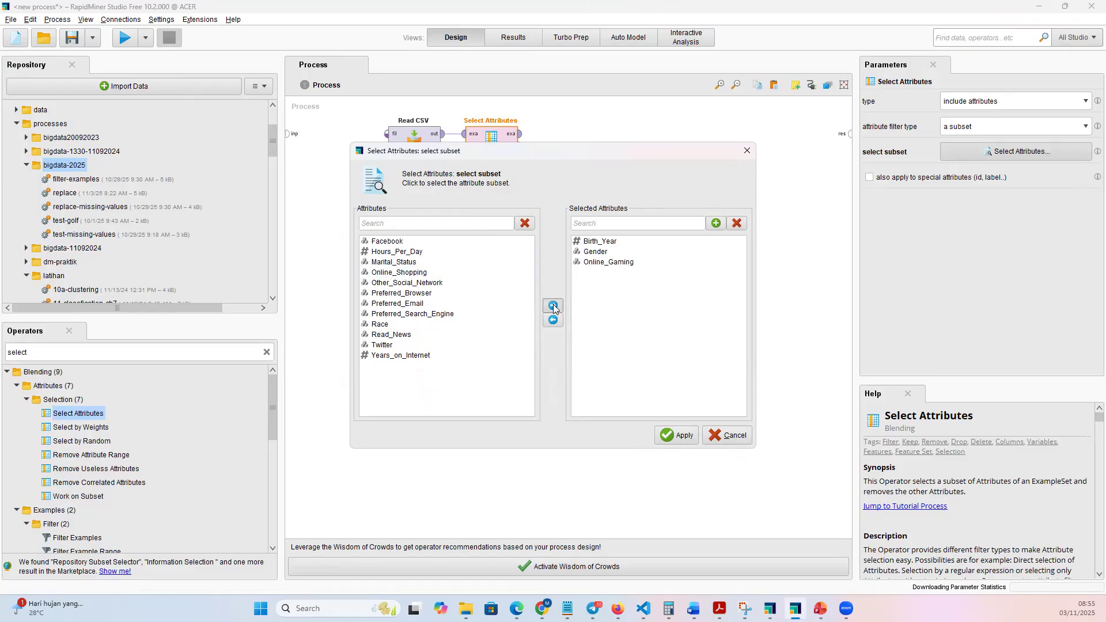
left_click(422, 274)
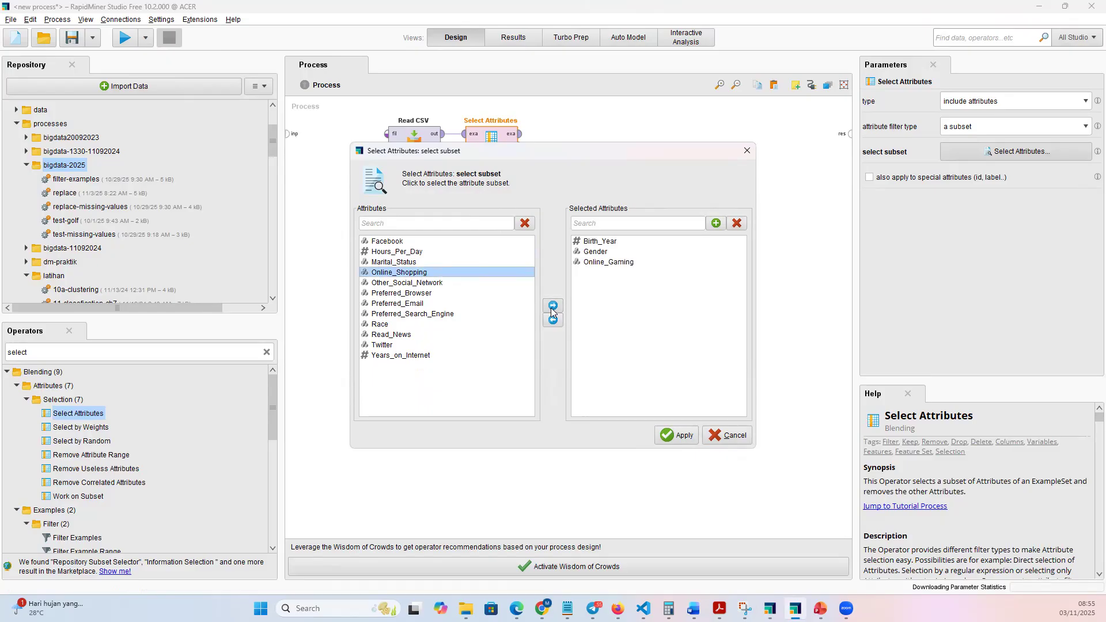
left_click(552, 306)
left_click(678, 437)
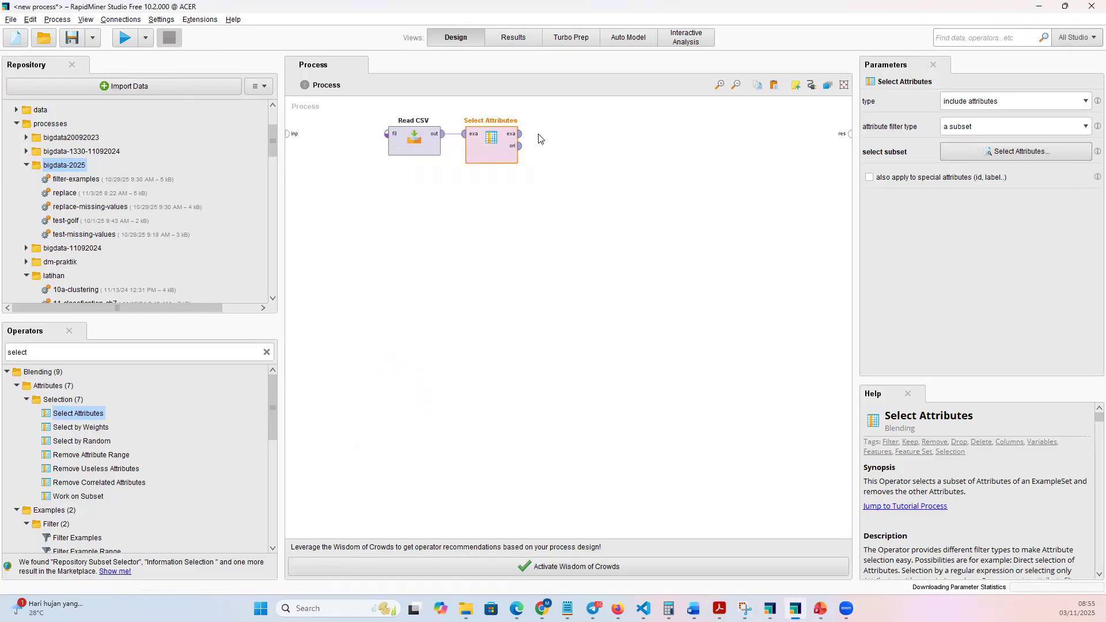
Connect Select Attributes' exa and ori outputs to the process results, and run the process to view the reduced table.
left_click(519, 136)
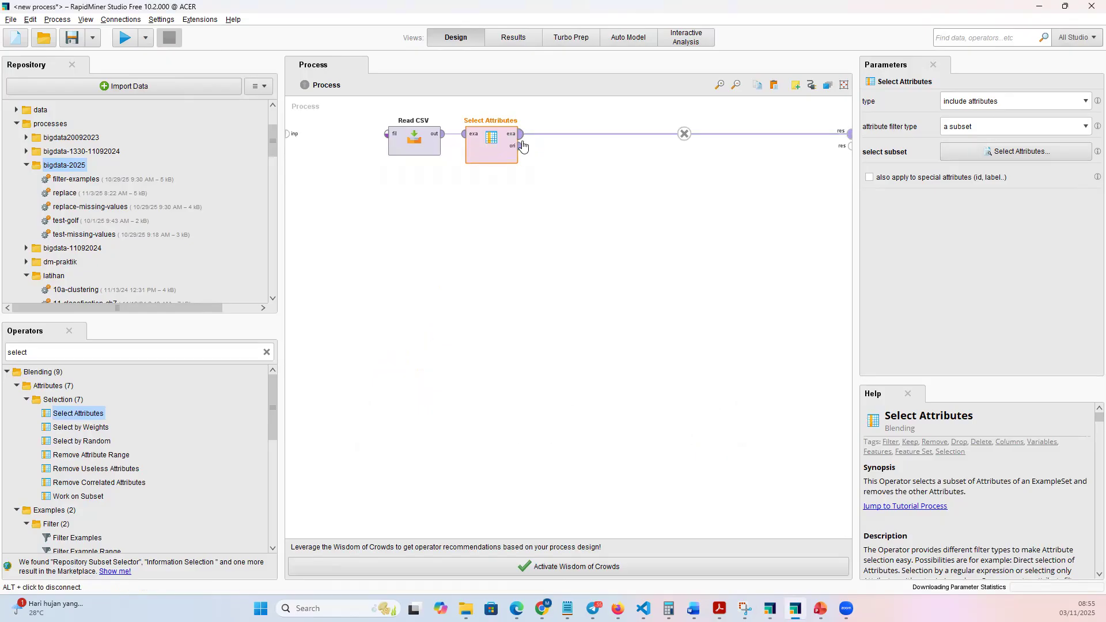
left_click(522, 148)
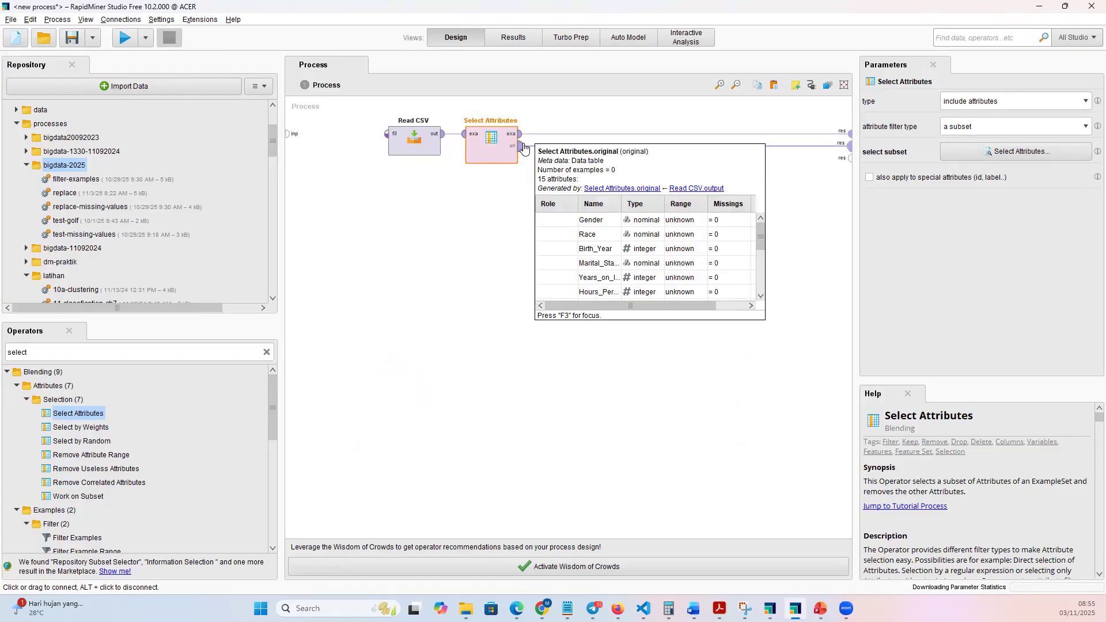
left_click(126, 39)
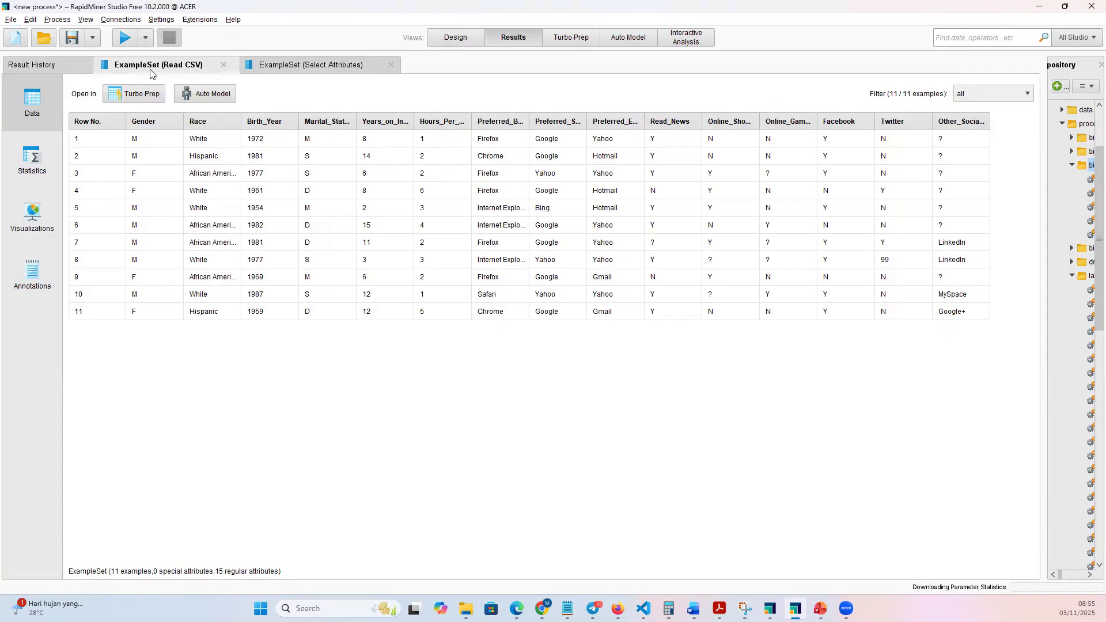
left_click(324, 68)
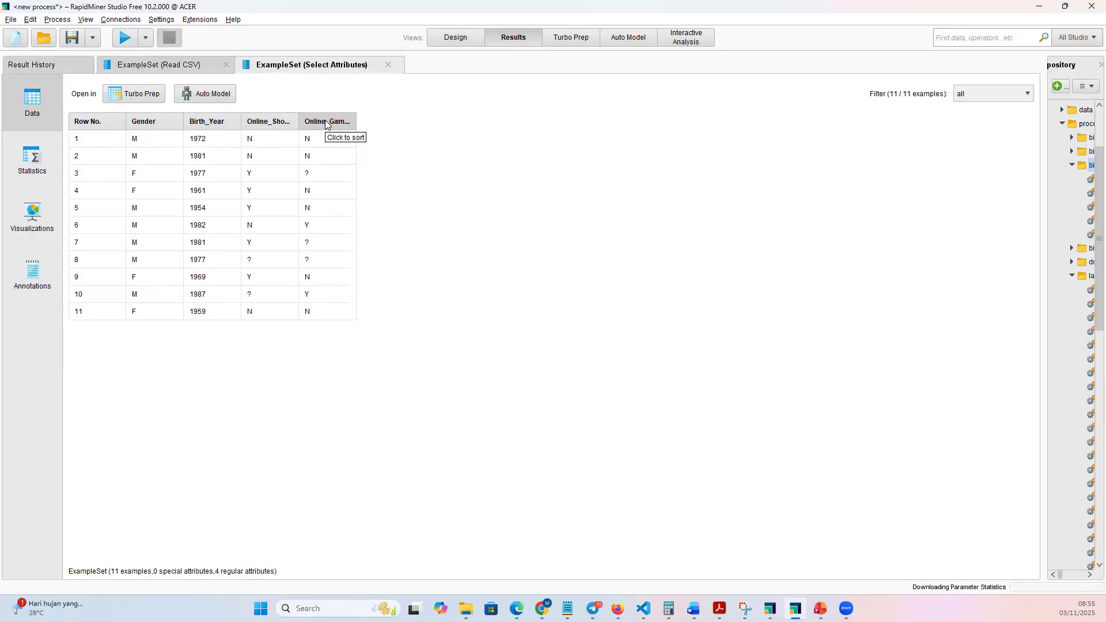
left_click(452, 39)
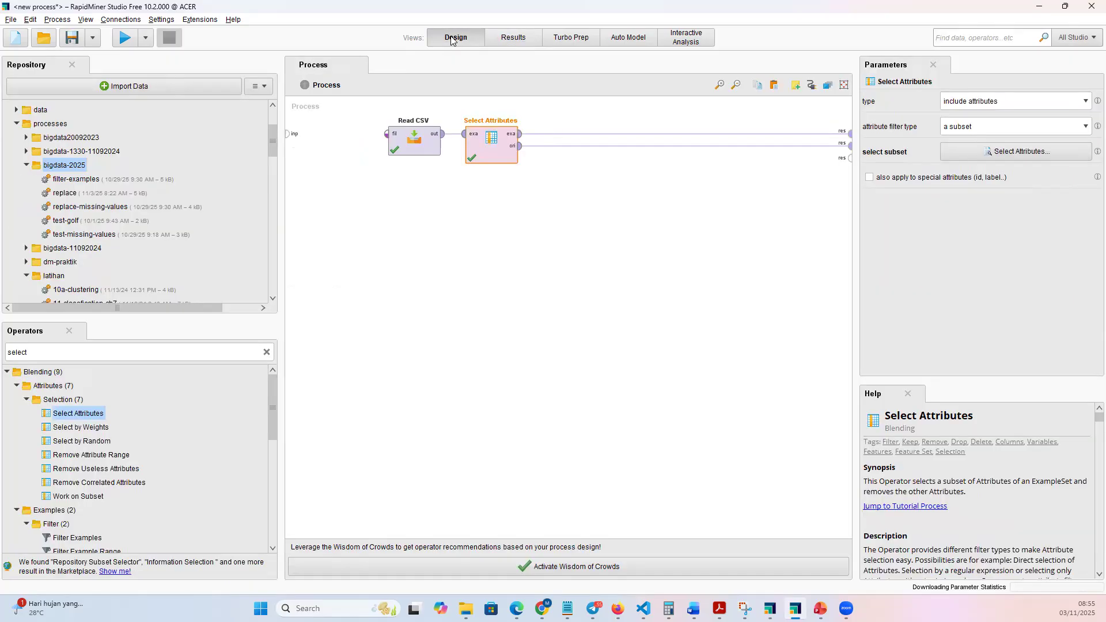